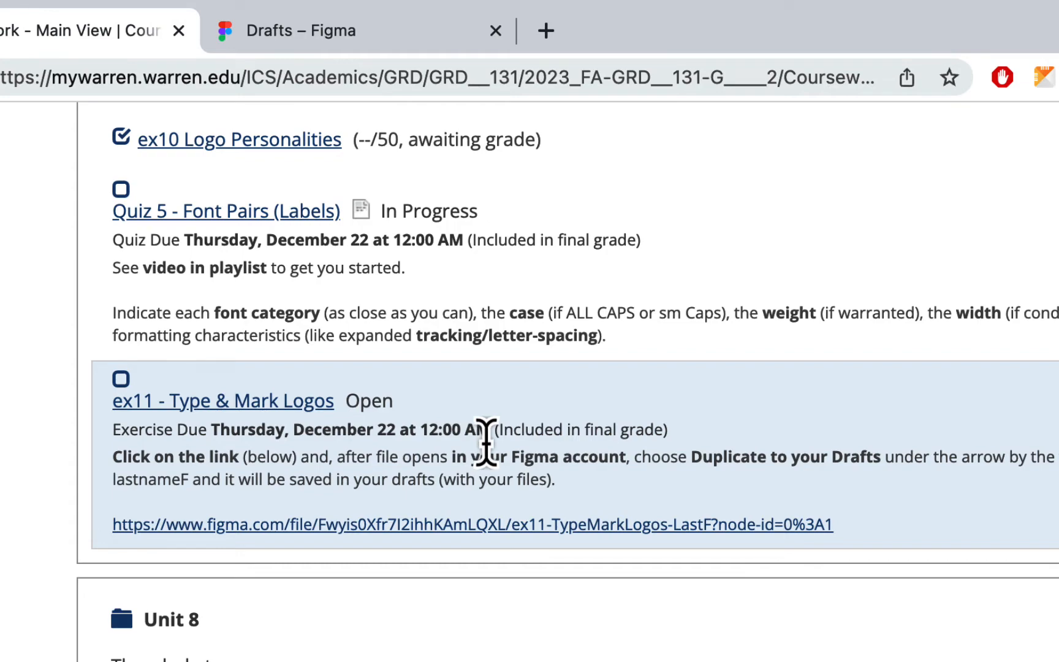
Review the Unit 7 and Unit 8 coursework entries, including the instructions and Figma link for ex11 - Type & Mark Logos
scroll(485, 437, "down", 5)
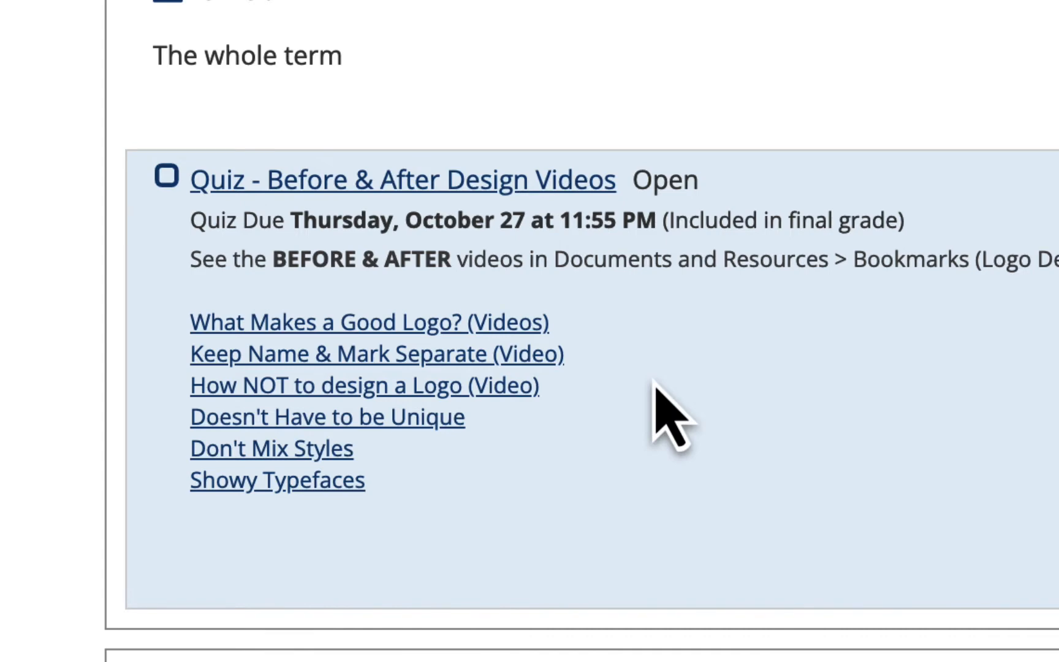
scroll(654, 383, "up", 4)
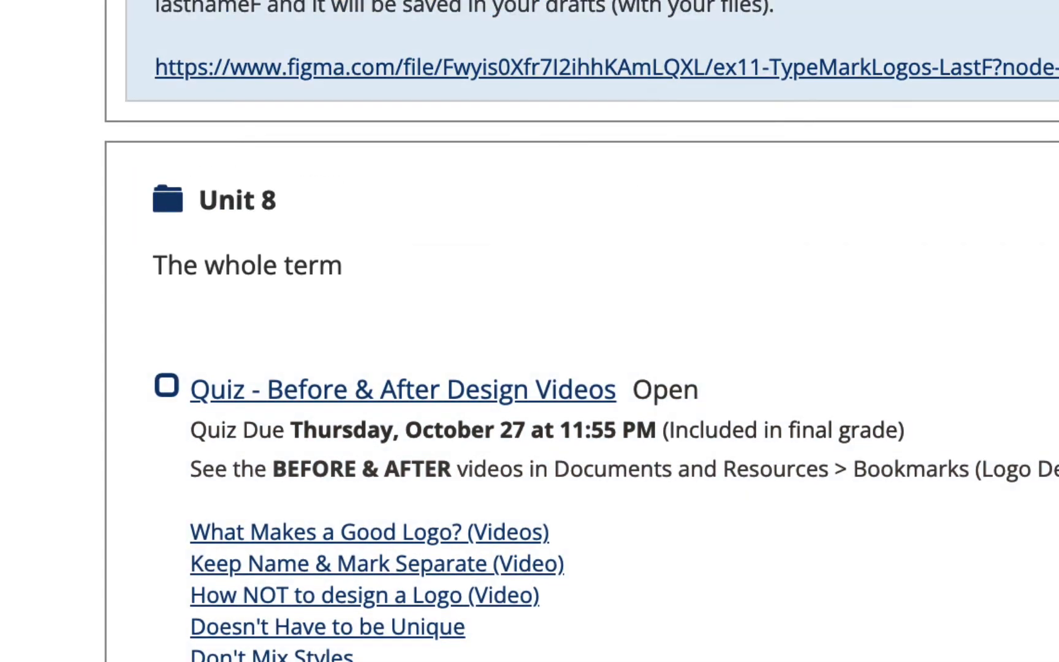
scroll(976, 177, "up", 4)
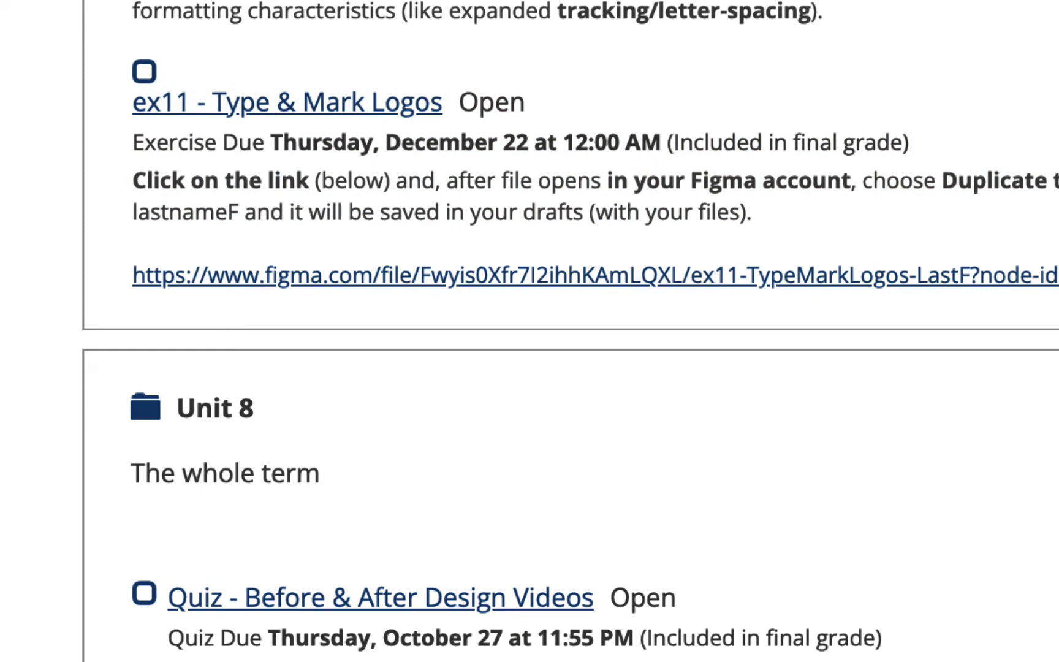
scroll(530, 331, "down", 2)
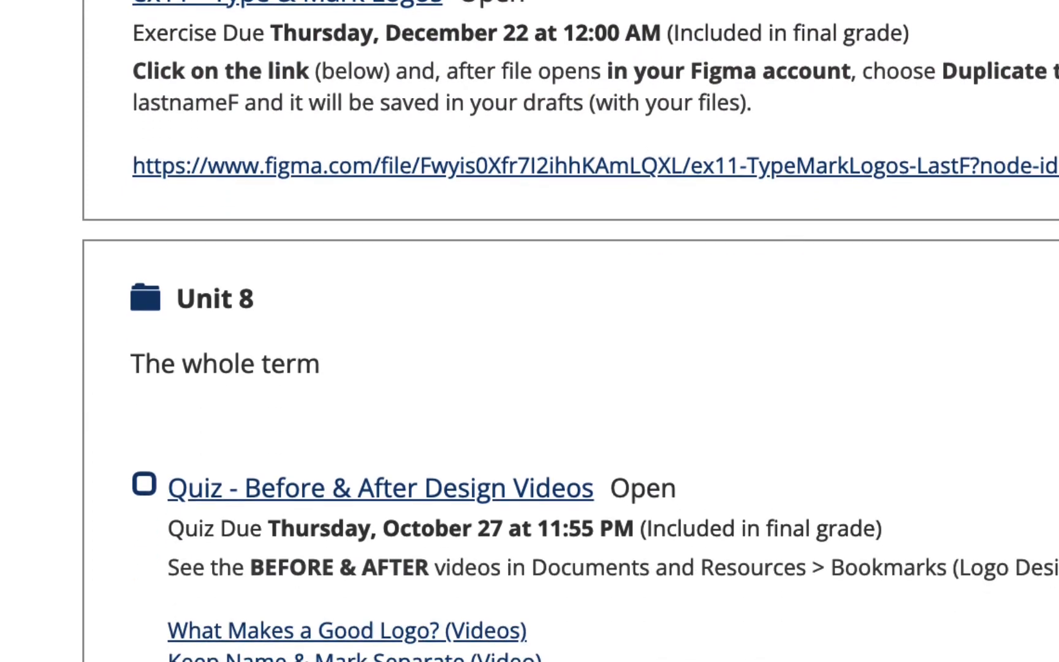
scroll(678, 248, "up", 3)
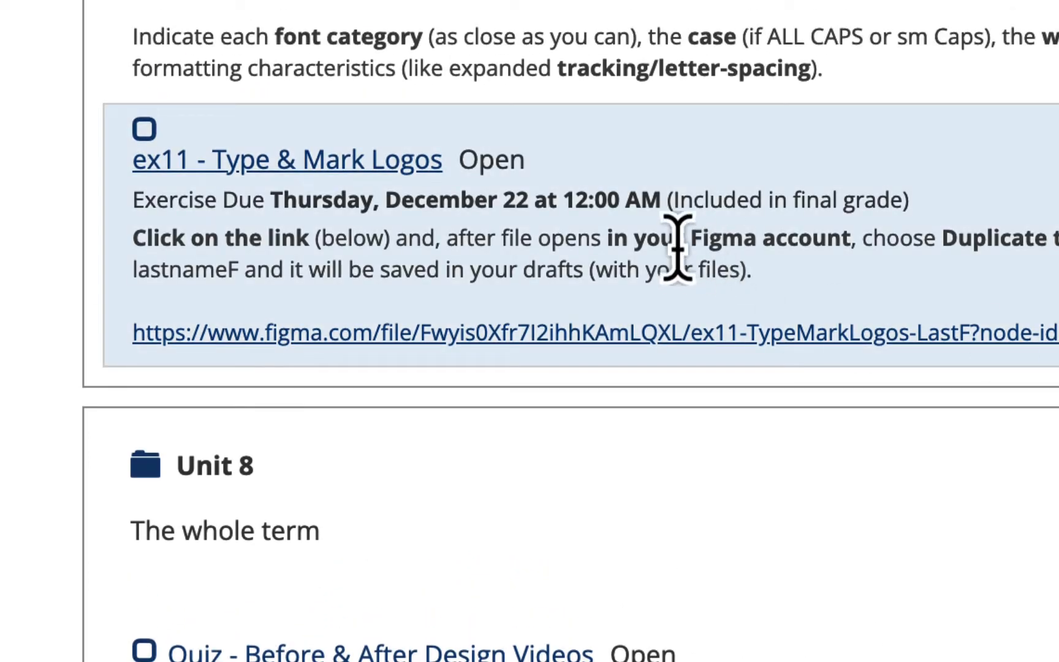
scroll(678, 249, "up", 6)
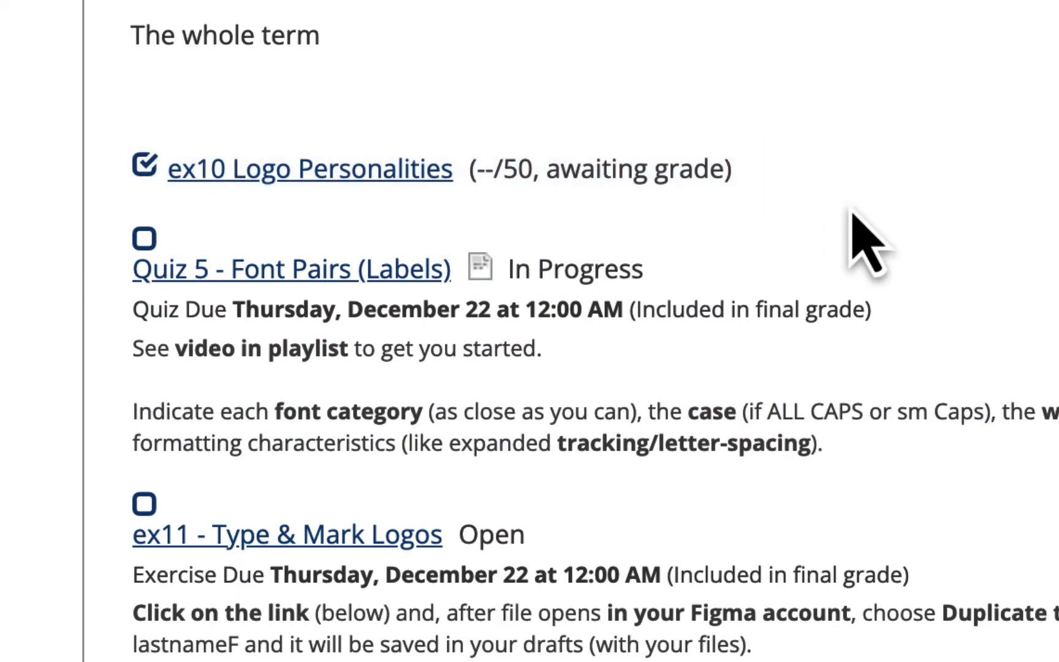
scroll(853, 211, "up", 10)
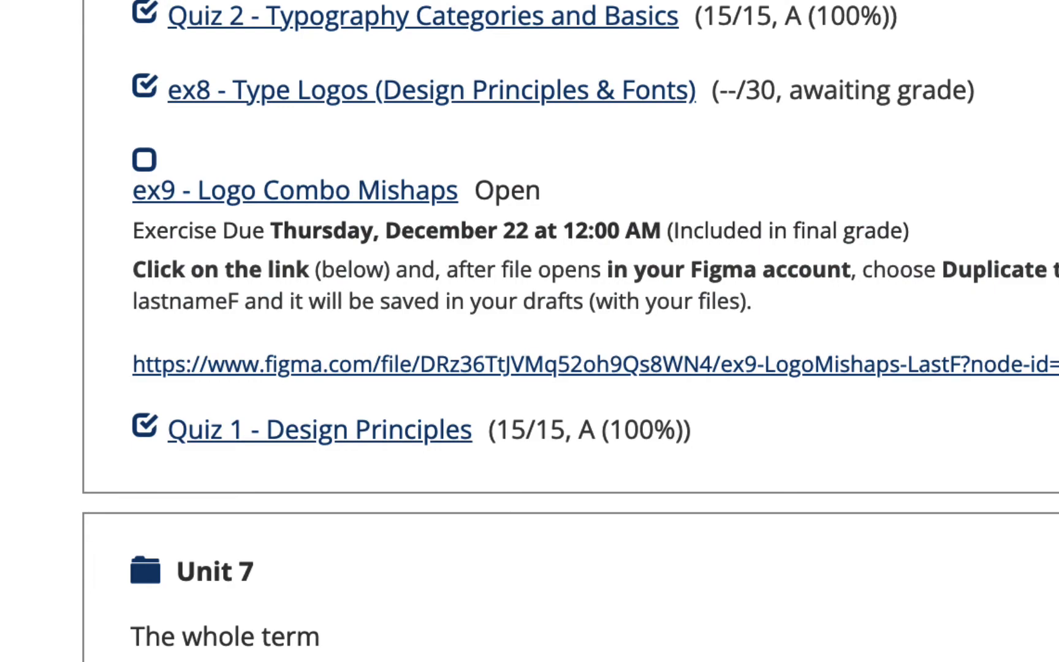
scroll(570, 331, "down", 11)
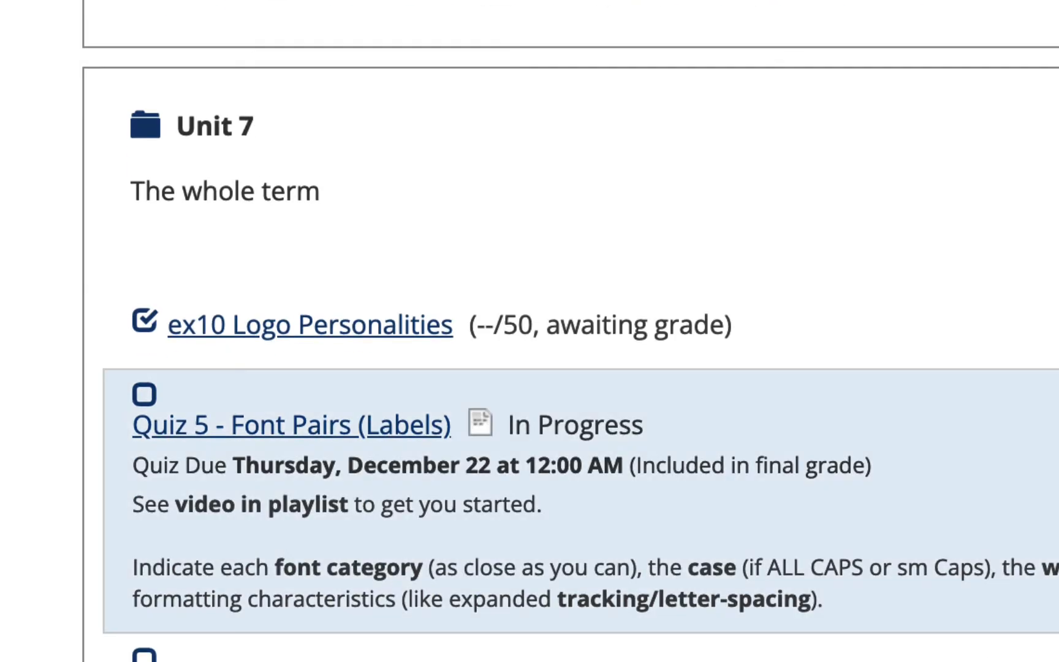
scroll(570, 380, "down", 9)
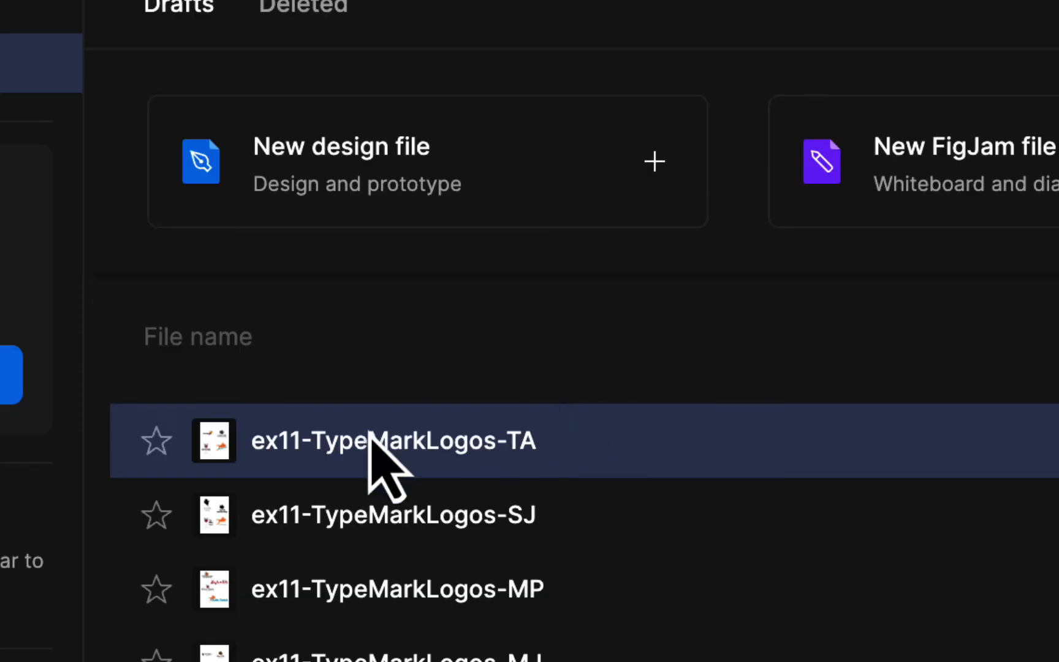
Switch to the Figma drafts, open ex11-TypeMarkLogos-TA, and move the oak leaf clear above the Oak Hollow lettering
double_click(362, 451)
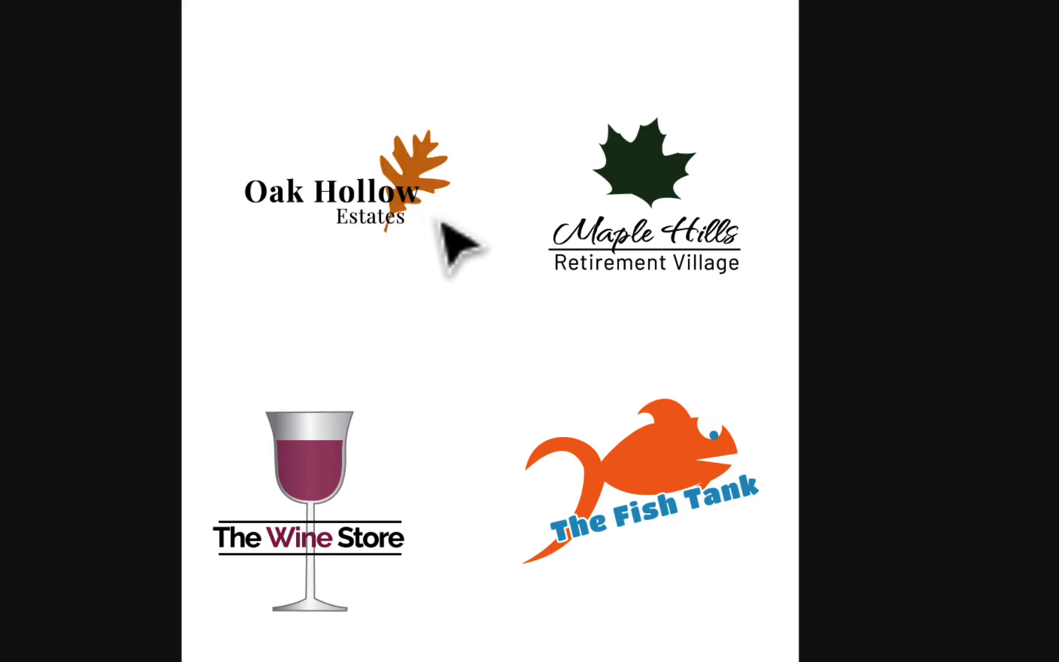
left_click_drag(433, 178, 434, 89)
left_click(461, 379)
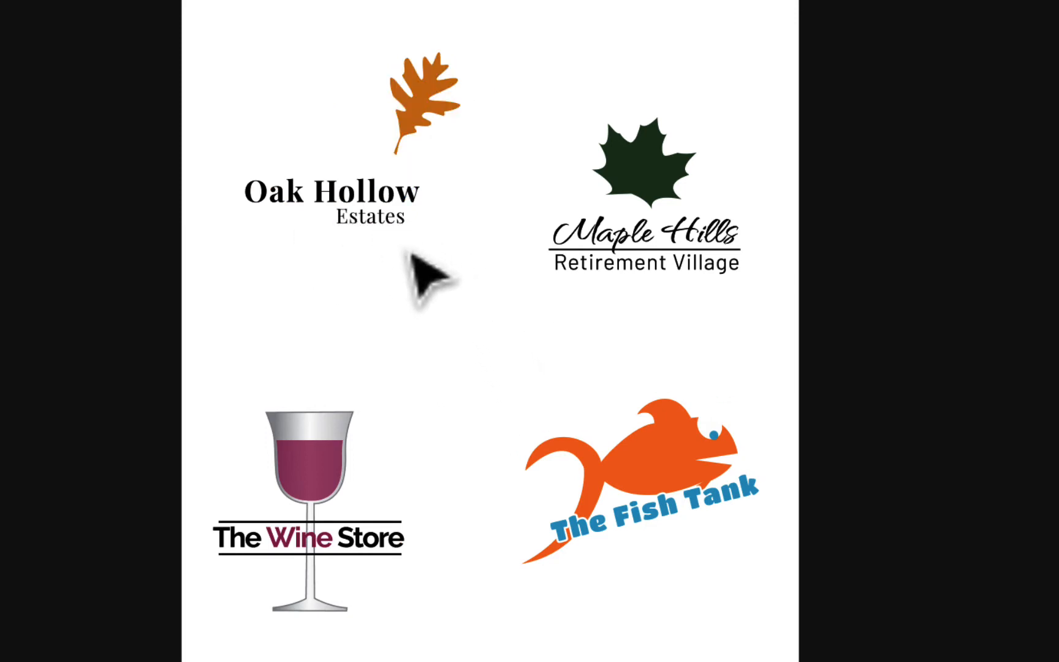
Change the font of the word Estates in the Oak Hollow logo to Roboto Light
key("super+plus")
key("super+plus")
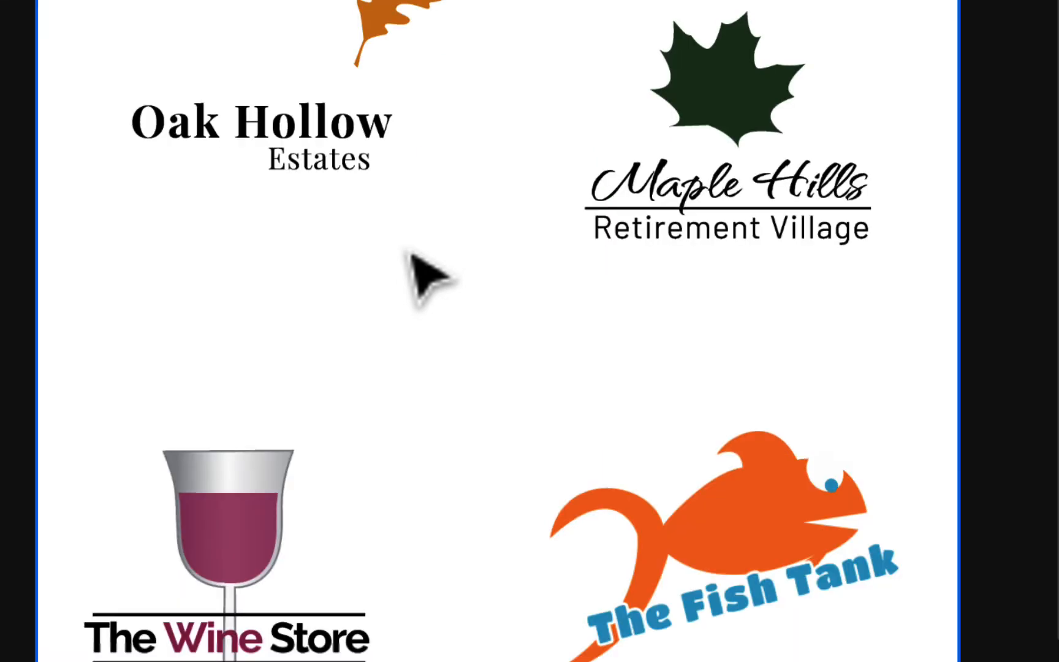
scroll(410, 254, "up", 2)
scroll(411, 253, "left", 1)
scroll(429, 276, "up", 3)
scroll(429, 276, "left", 4)
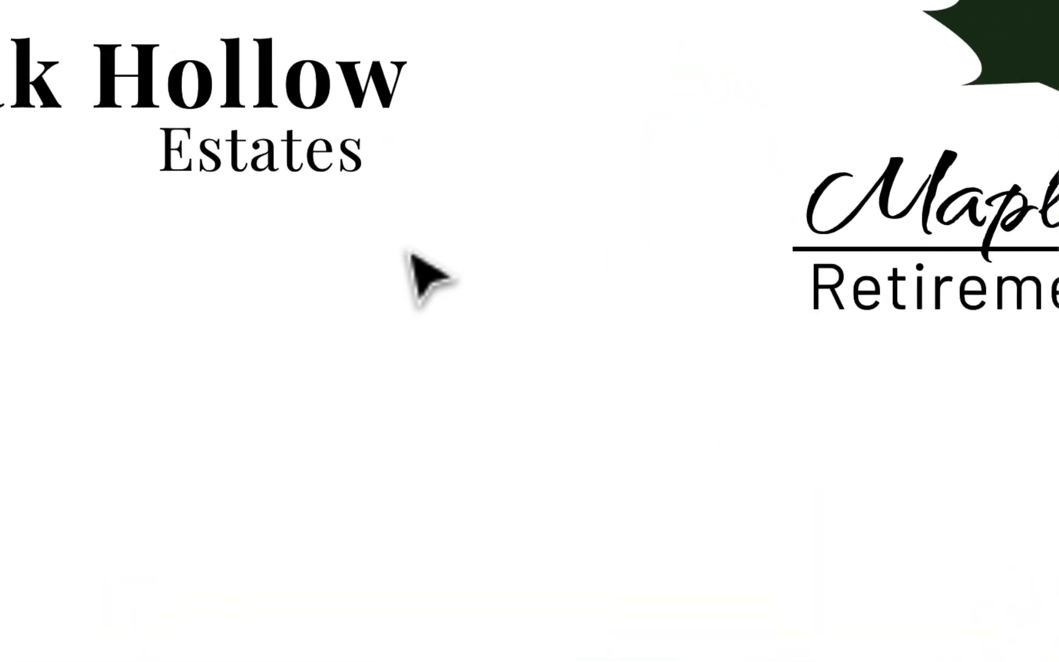
left_click(375, 109)
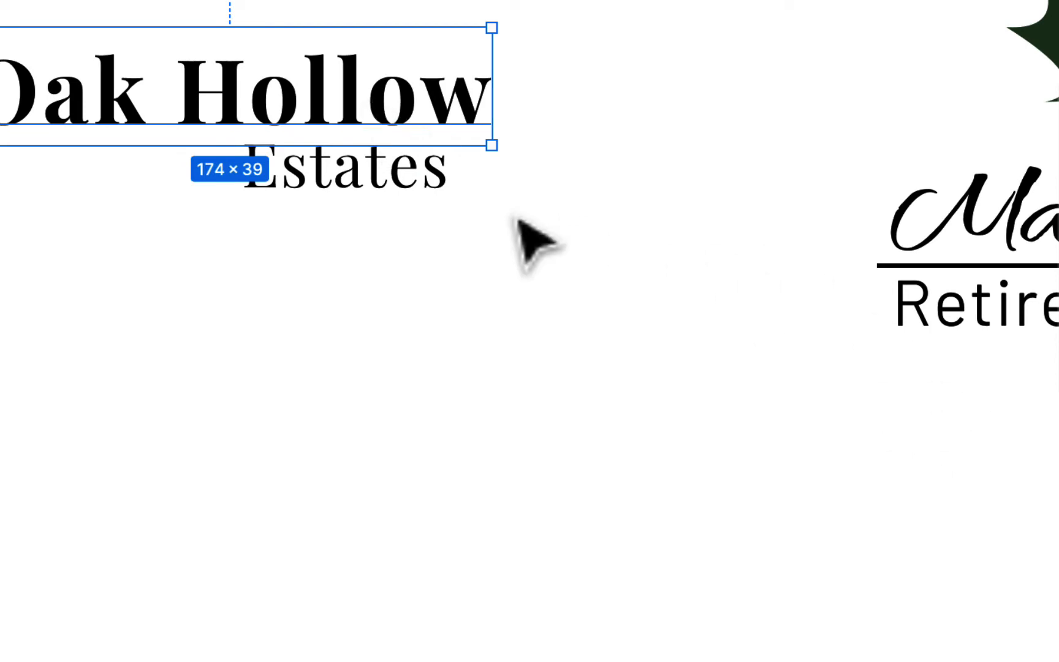
left_click(429, 183)
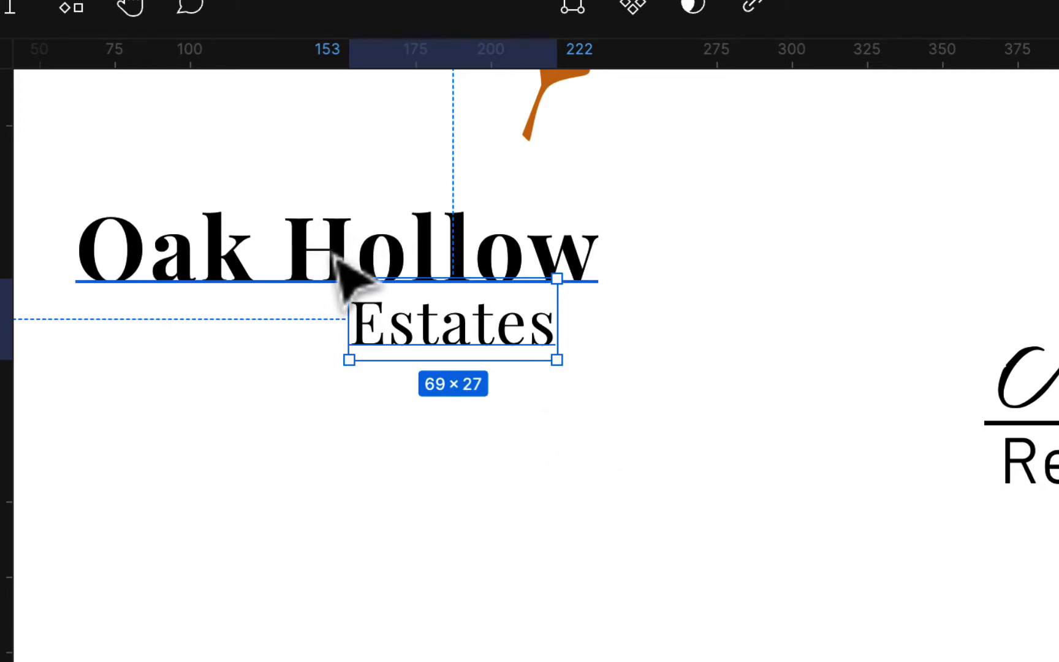
left_click(598, 363)
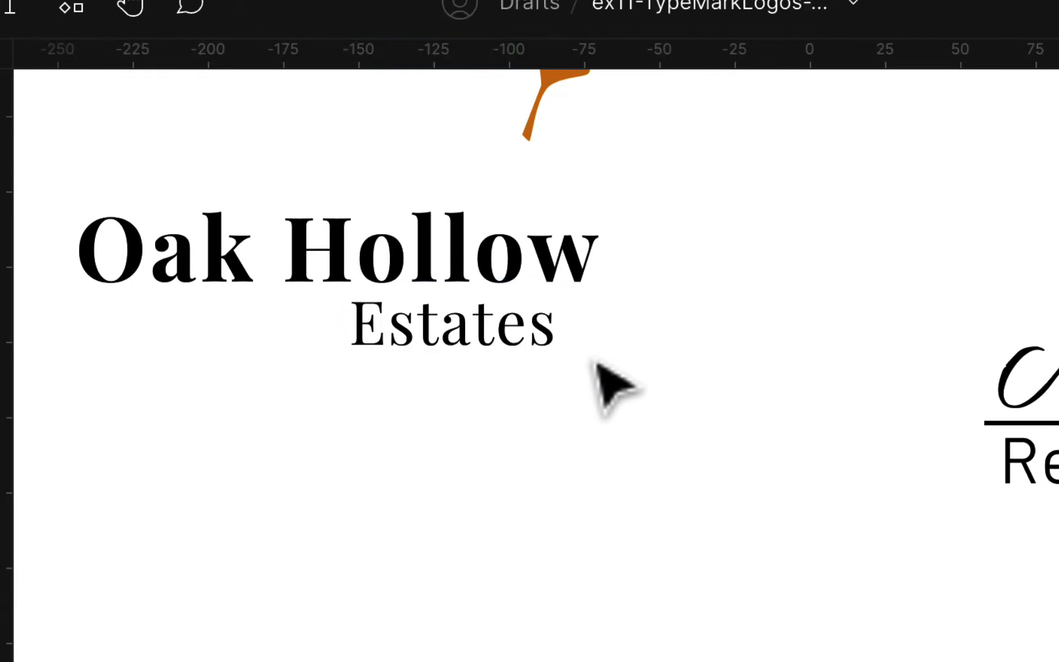
left_click(525, 344)
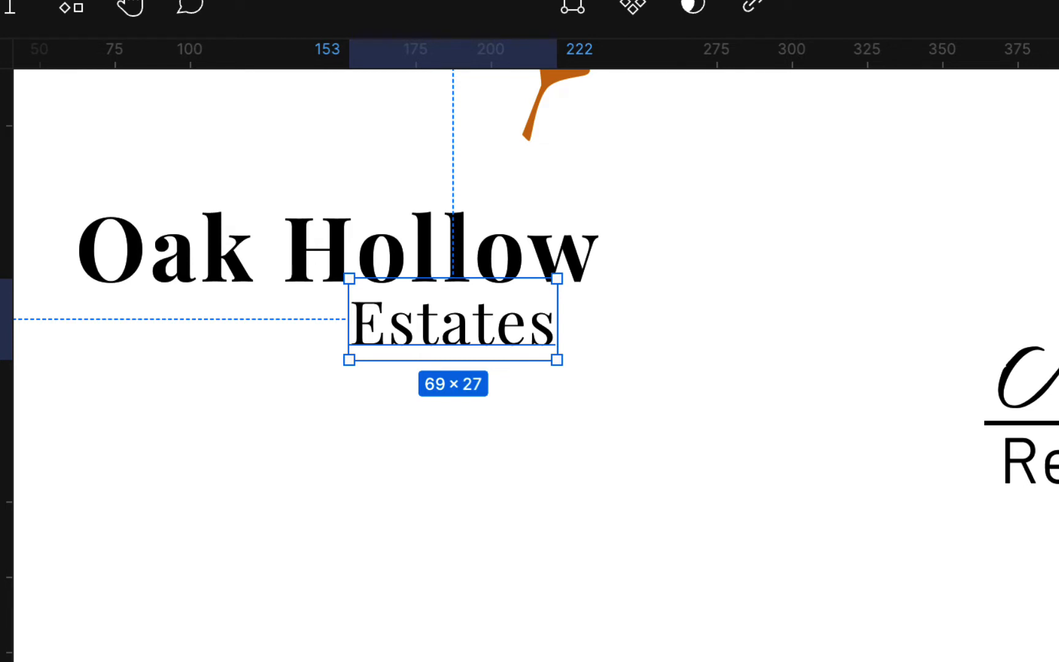
key("Return")
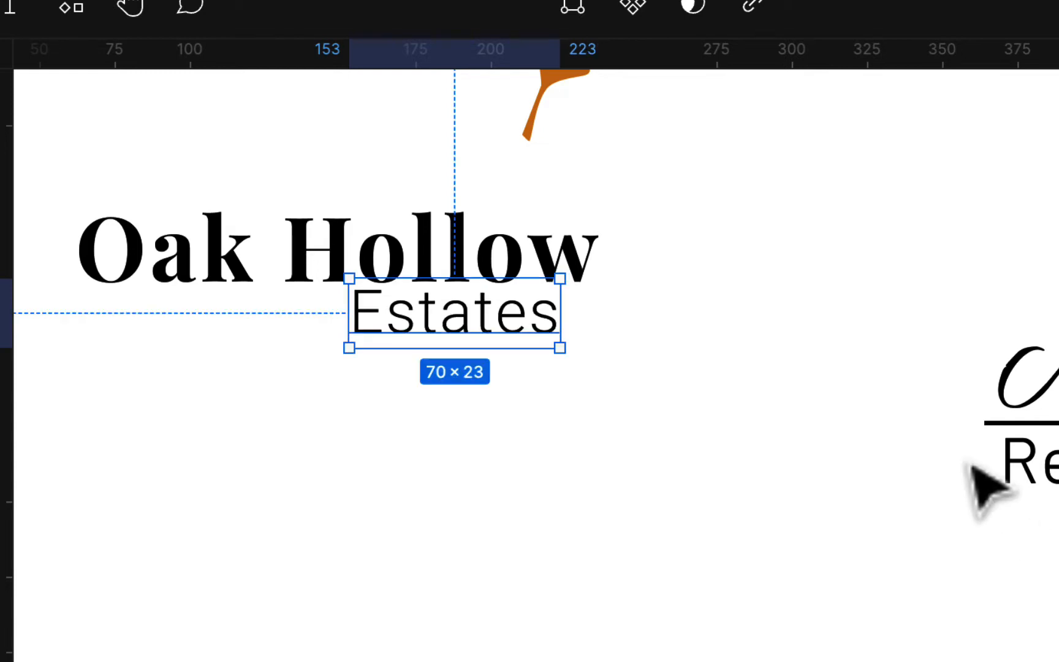
Shift Estates further left beneath Oak Hollow and set its letter case to all uppercase
left_click_drag(519, 326, 444, 345)
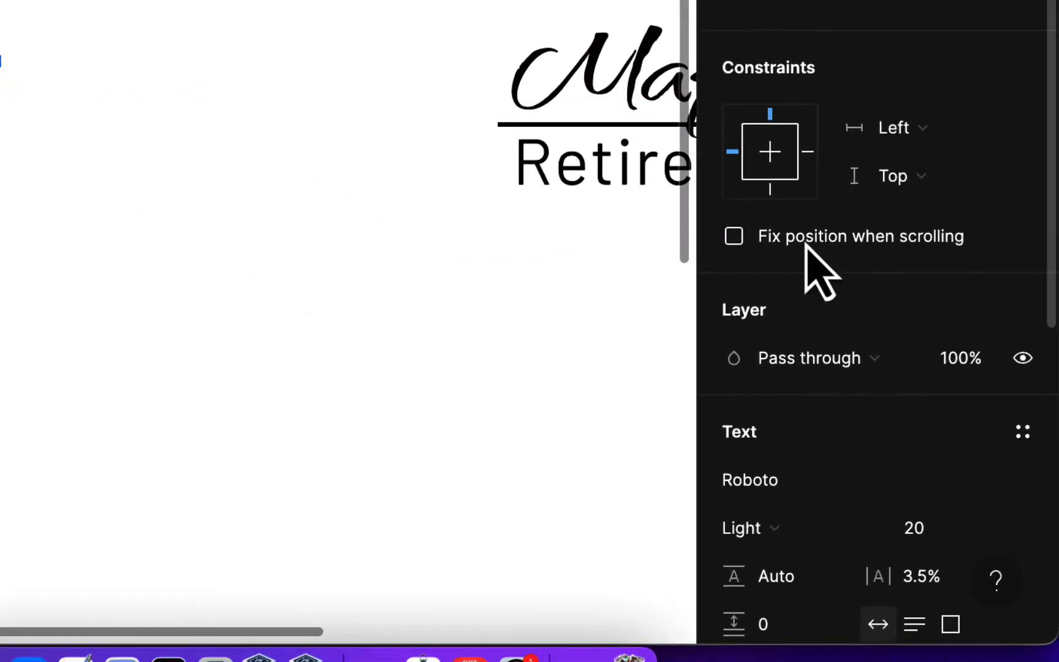
scroll(913, 423, "down", 5)
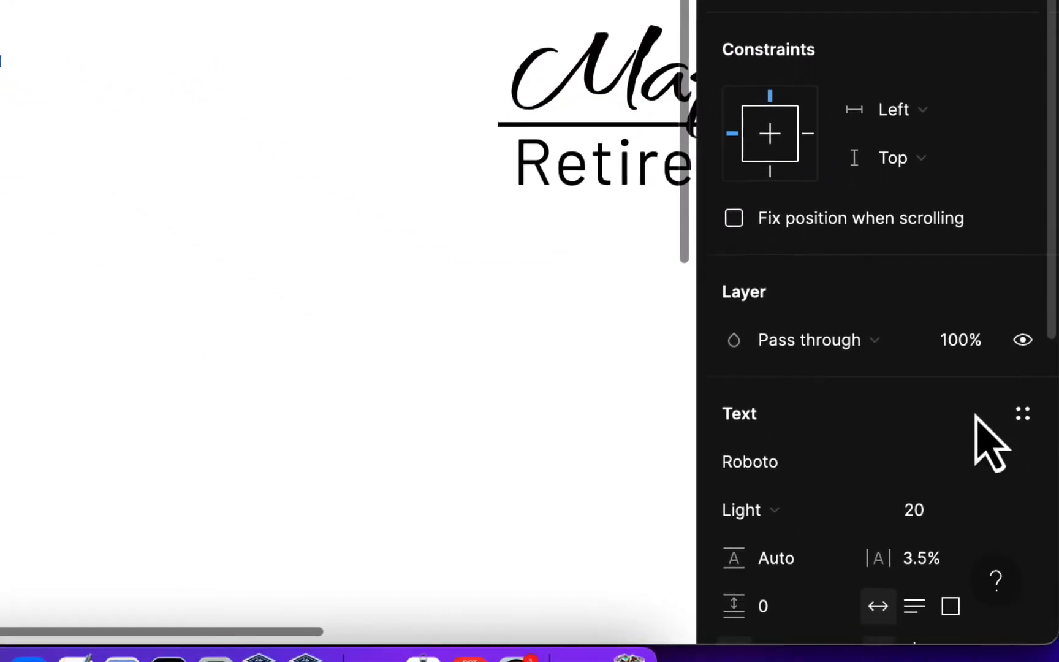
left_click(1022, 536)
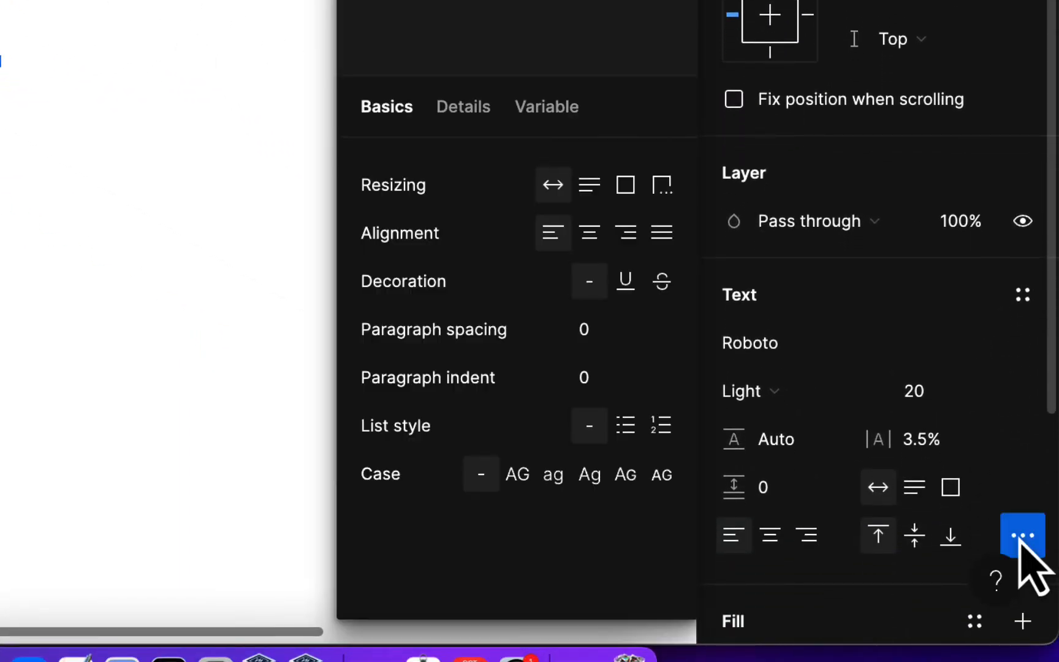
left_click(524, 478)
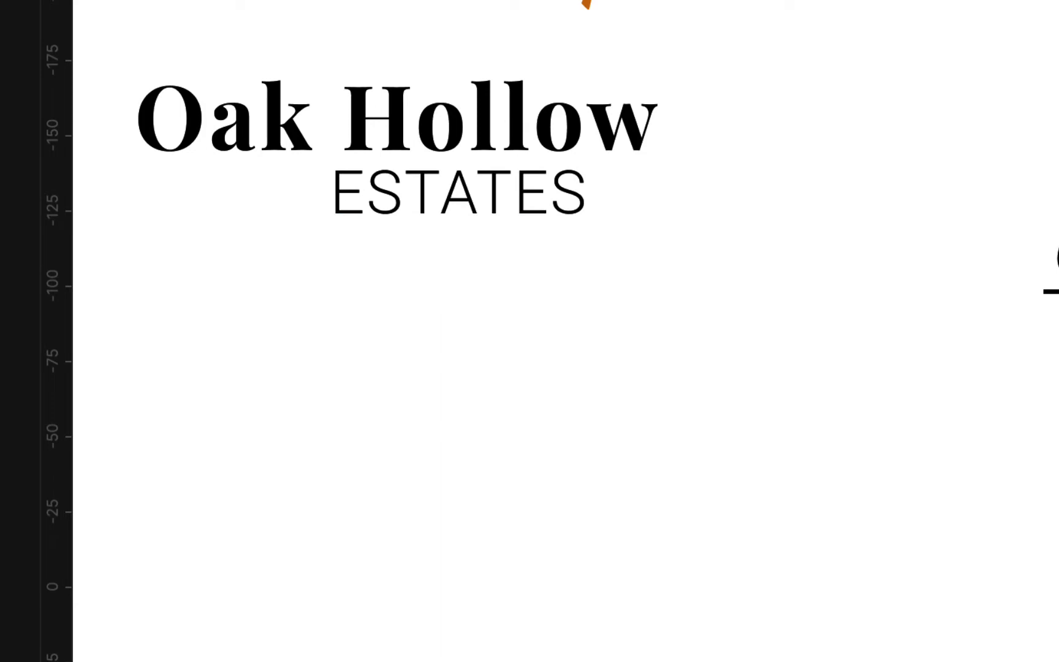
Widen the letter spacing of ESTATES and shrink the text to about 110 × 19, moving it left beneath Oak Hollow
left_click(542, 187)
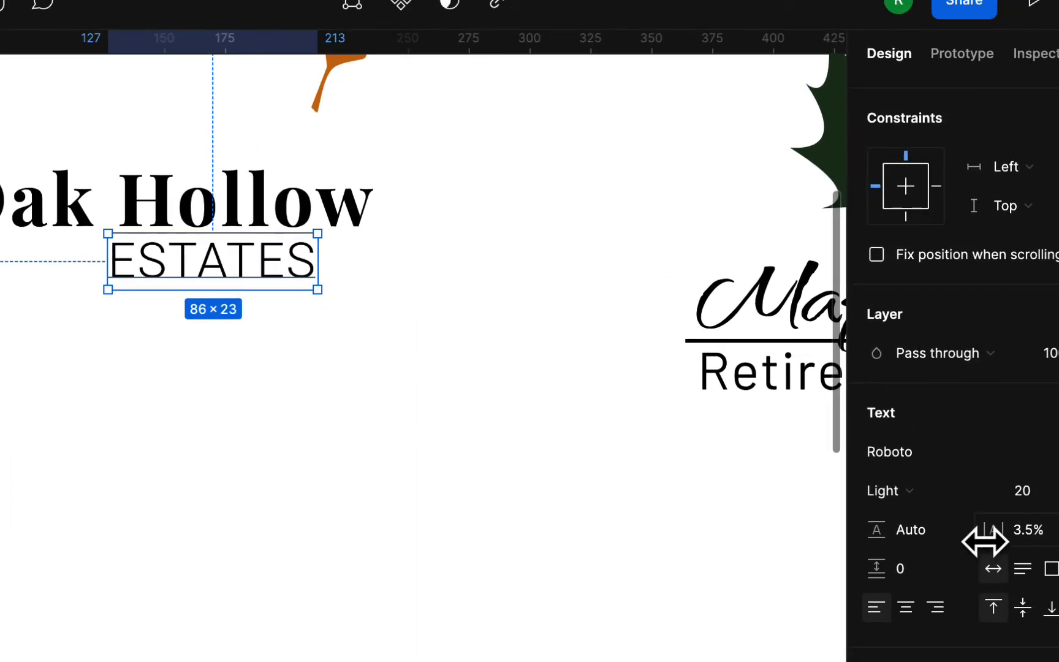
left_click_drag(984, 542, 1033, 542)
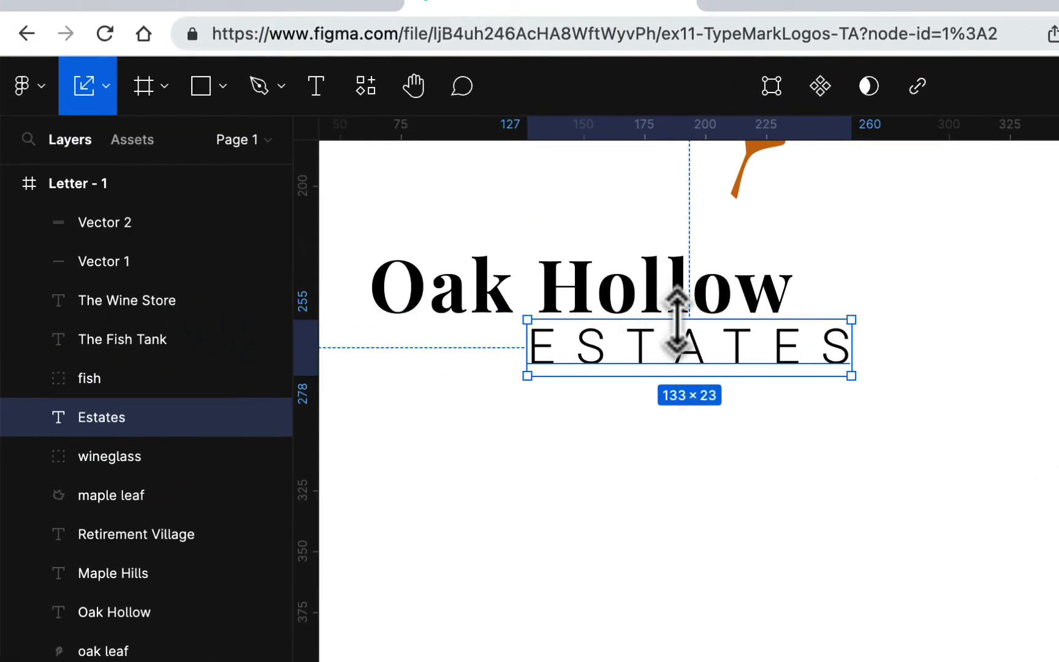
left_click_drag(677, 320, 606, 354)
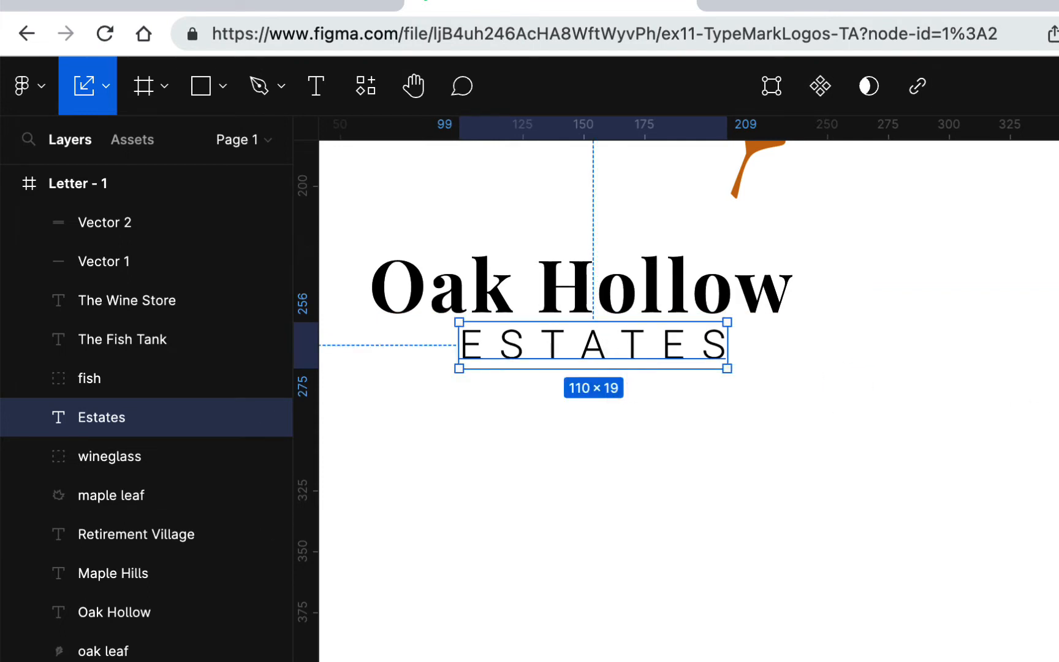
Widen the ESTATES letter spacing further to about 124 wide and centre the word slightly lower beneath Oak Hollow
left_click_drag(1045, 430, 1057, 429)
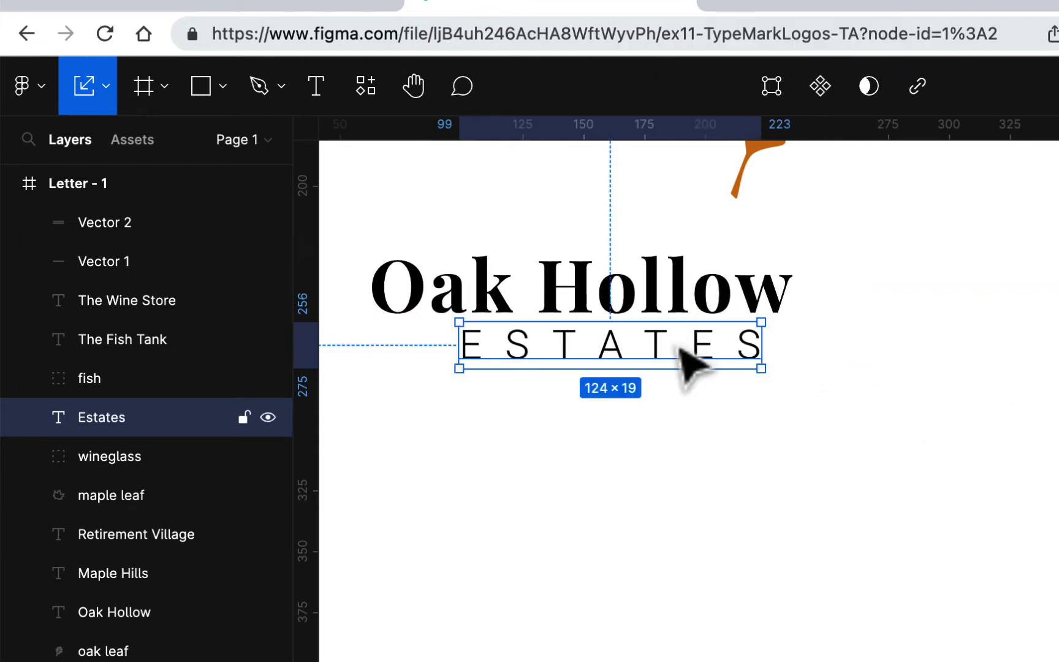
left_click_drag(680, 347, 642, 354)
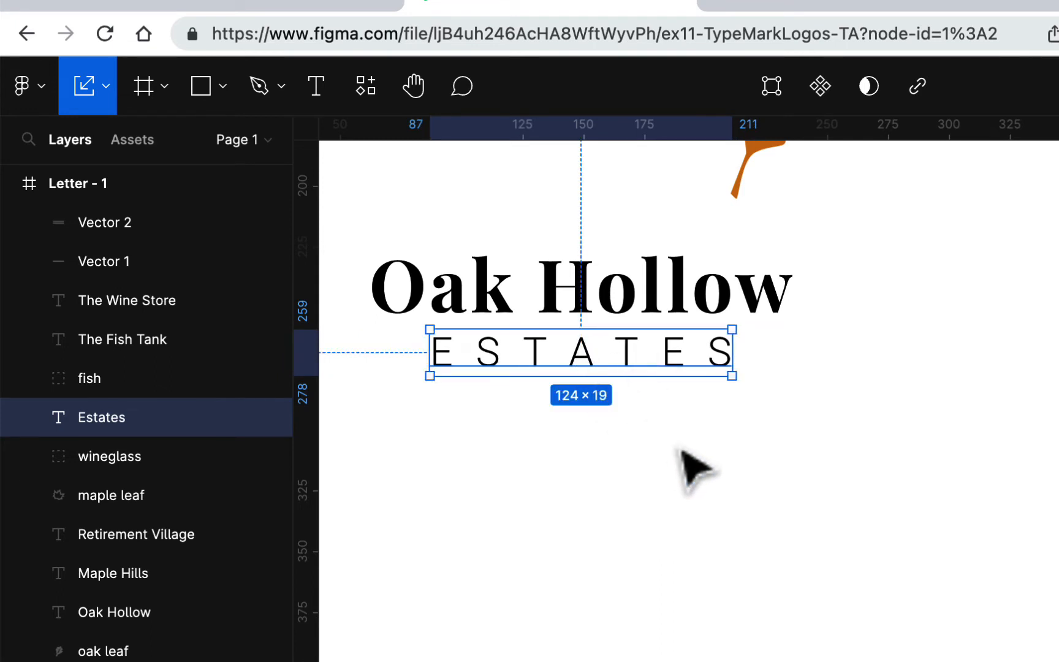
left_click(692, 469)
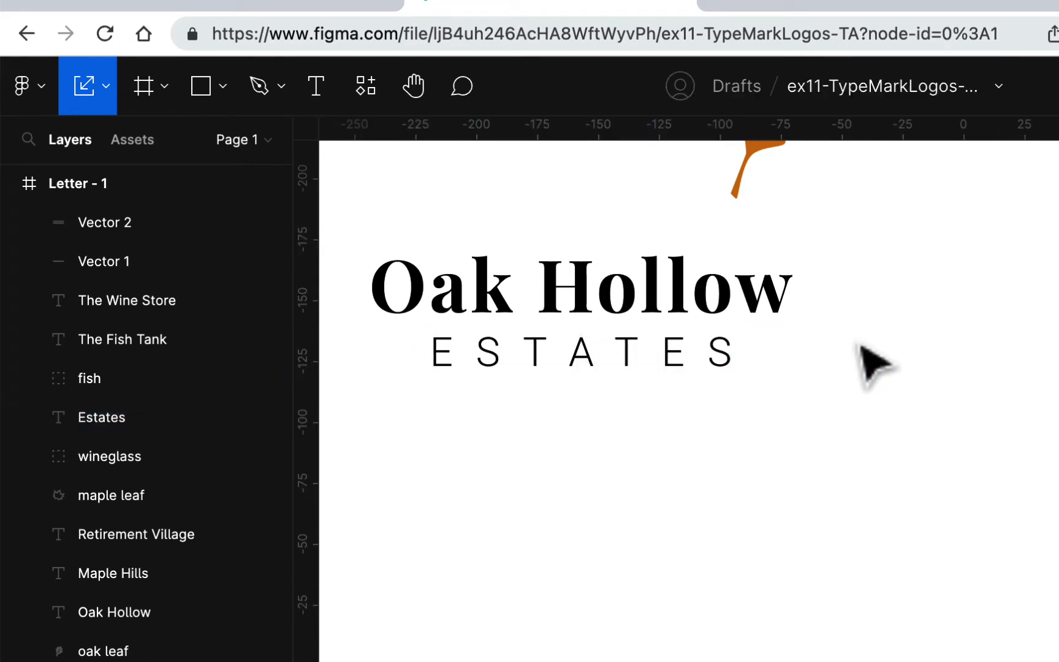
Scale the oak leaf proportionally to about 48 × 69 and place it just above the end of Hollow
scroll(870, 362, "up", 2)
scroll(873, 365, "up", 1)
left_click_drag(793, 236, 768, 248)
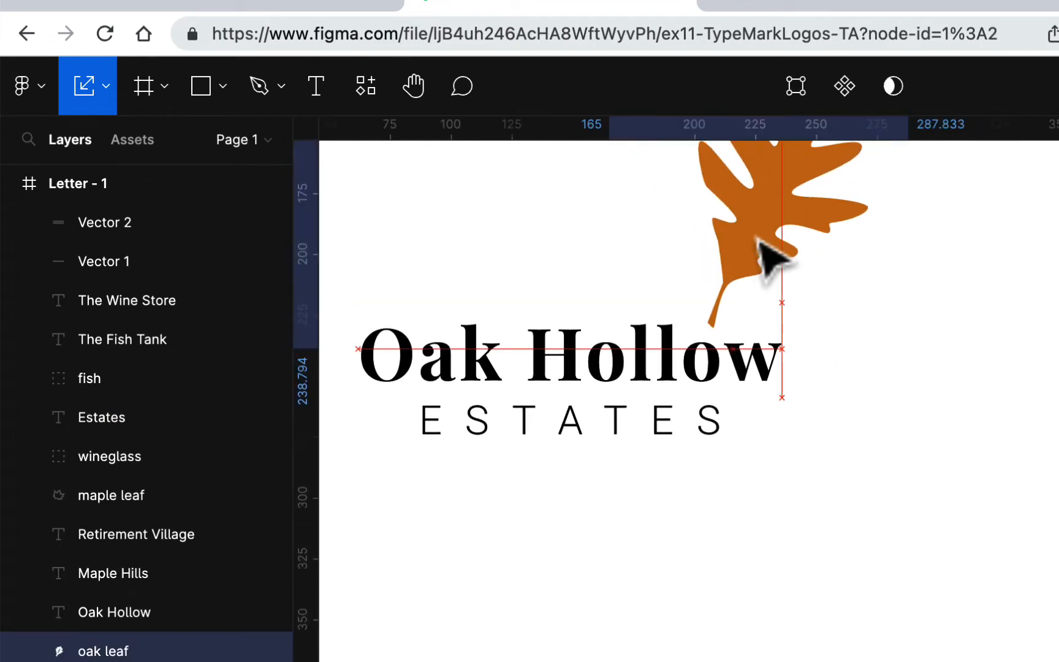
scroll(869, 331, "up", 4)
scroll(868, 331, "right", 2)
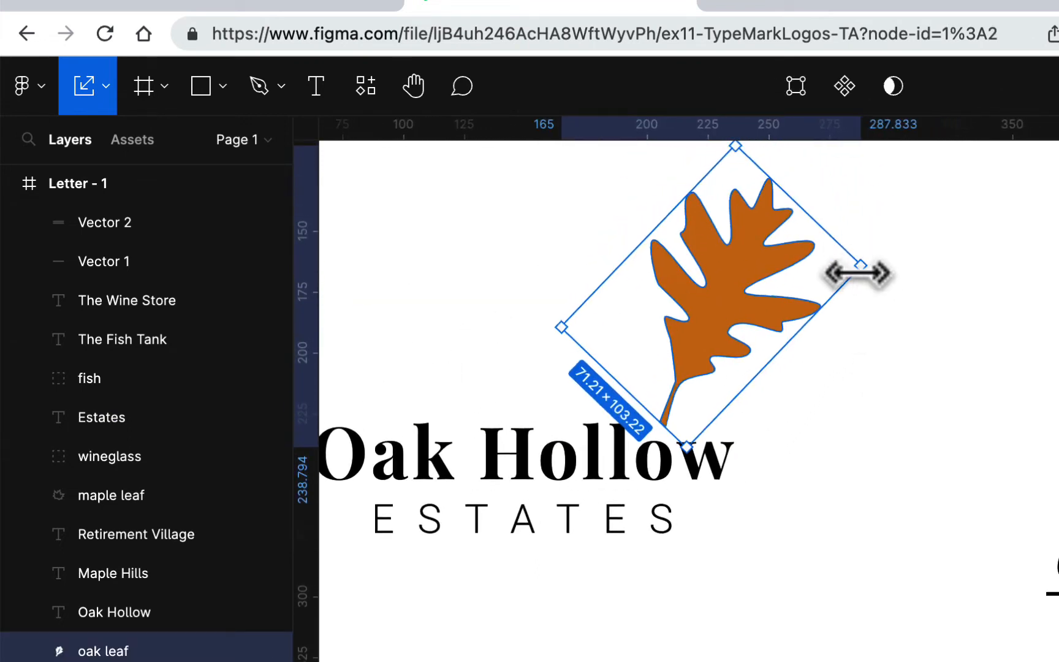
left_click_drag(856, 274, 721, 347)
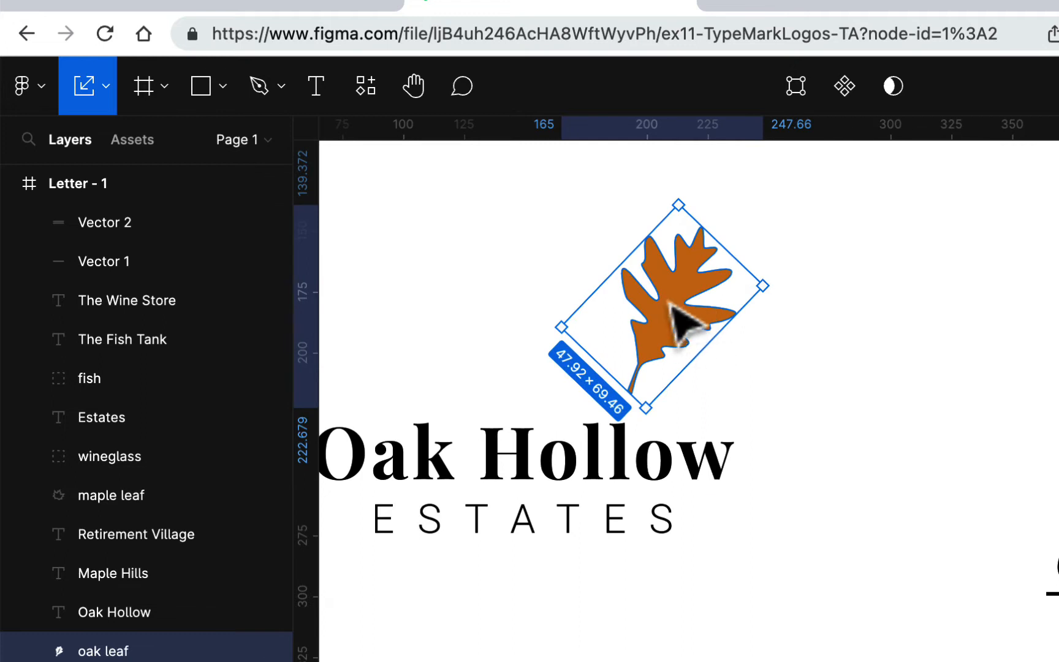
left_click_drag(674, 315, 707, 344)
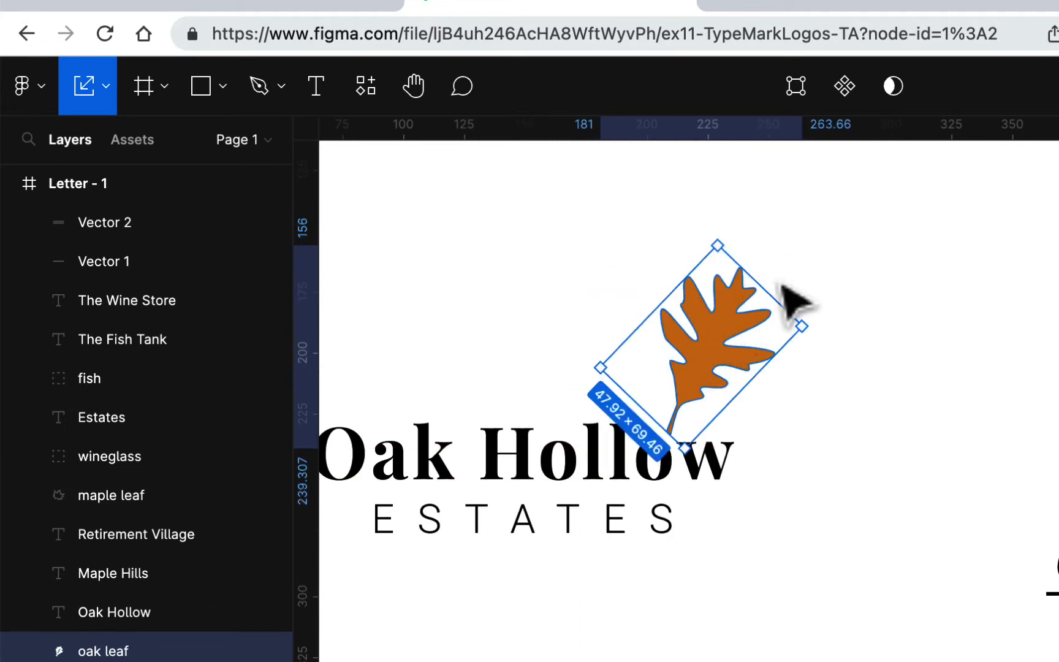
Rotate the oak leaf slightly clockwise, scale it to about 37 × 53, and set its stem near the w of Hollow
left_click_drag(813, 331, 816, 343)
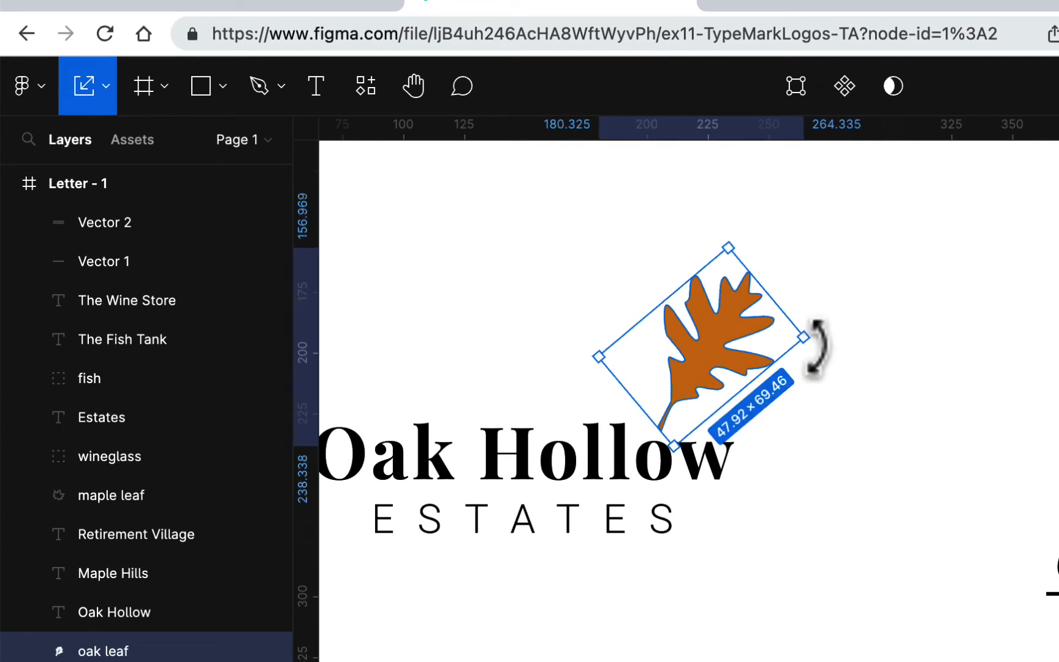
left_click_drag(728, 248, 715, 297)
left_click_drag(726, 343, 789, 375)
scroll(804, 555, "left", 4)
scroll(804, 556, "up", 1)
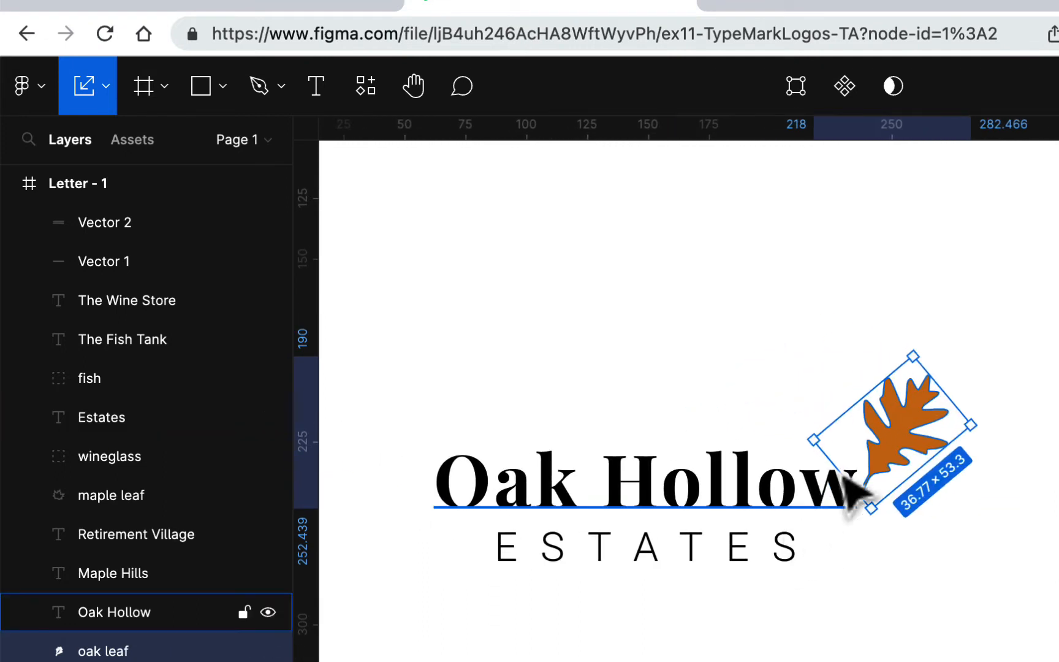
left_click_drag(894, 438, 829, 391)
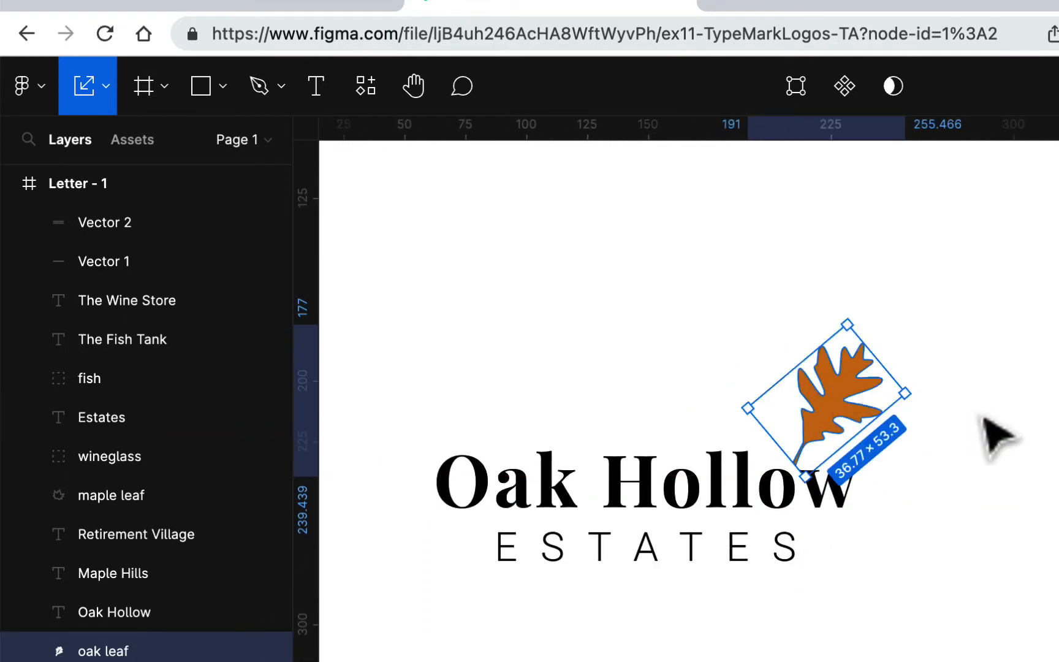
Move the whole Oak Hollow Estates logo, text and leaf together, straight up towards the page's upper area
left_click(981, 432)
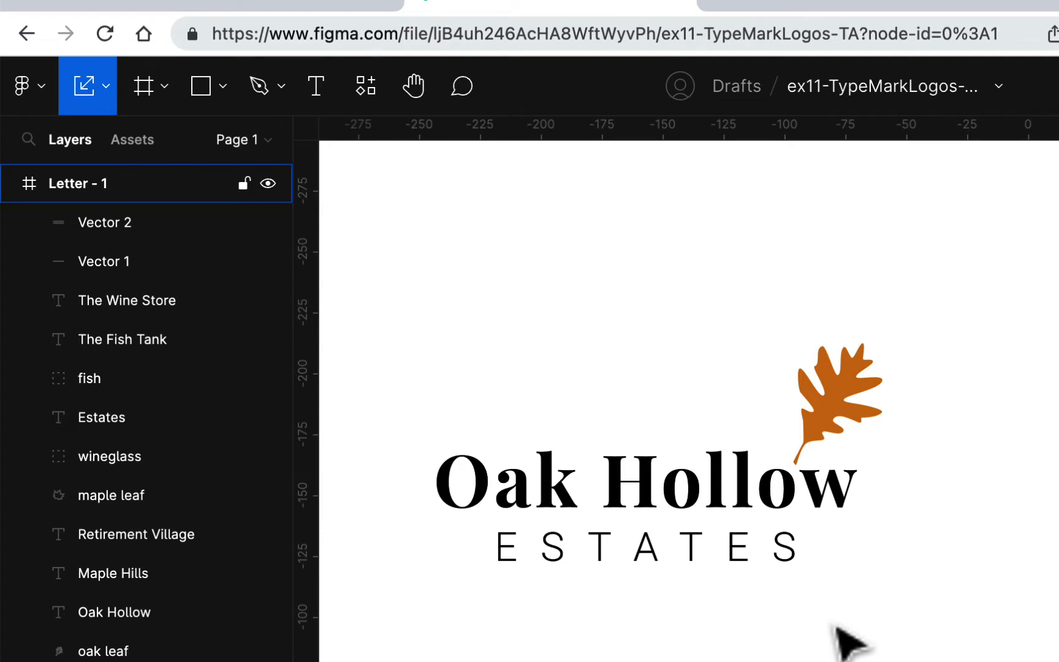
scroll(846, 641, "down", 5)
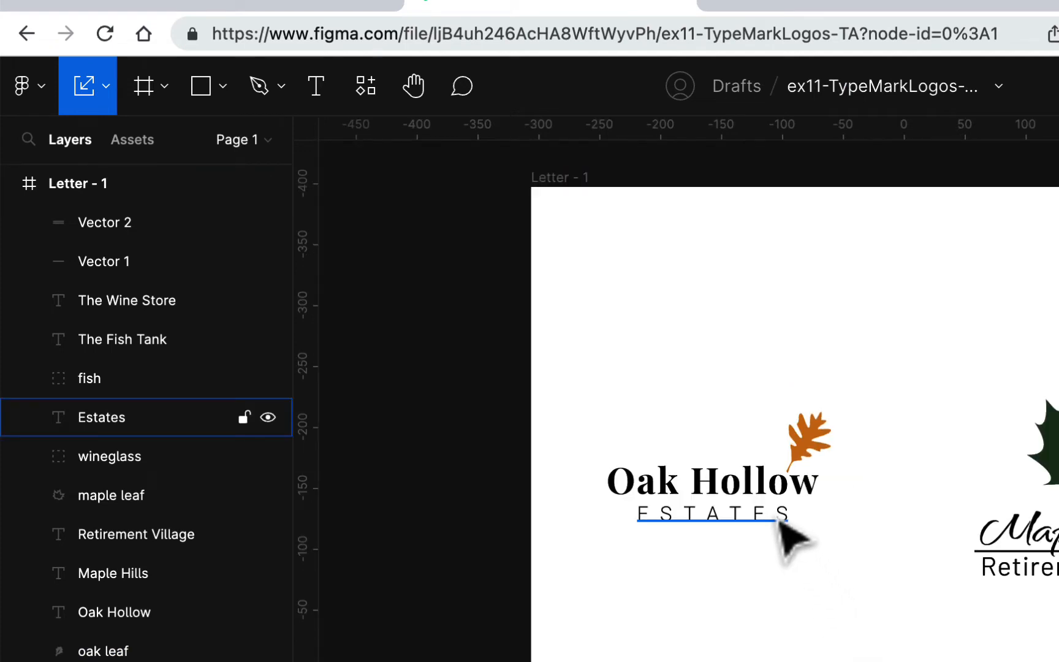
left_click_drag(590, 379, 879, 559)
left_click_drag(832, 468, 827, 355)
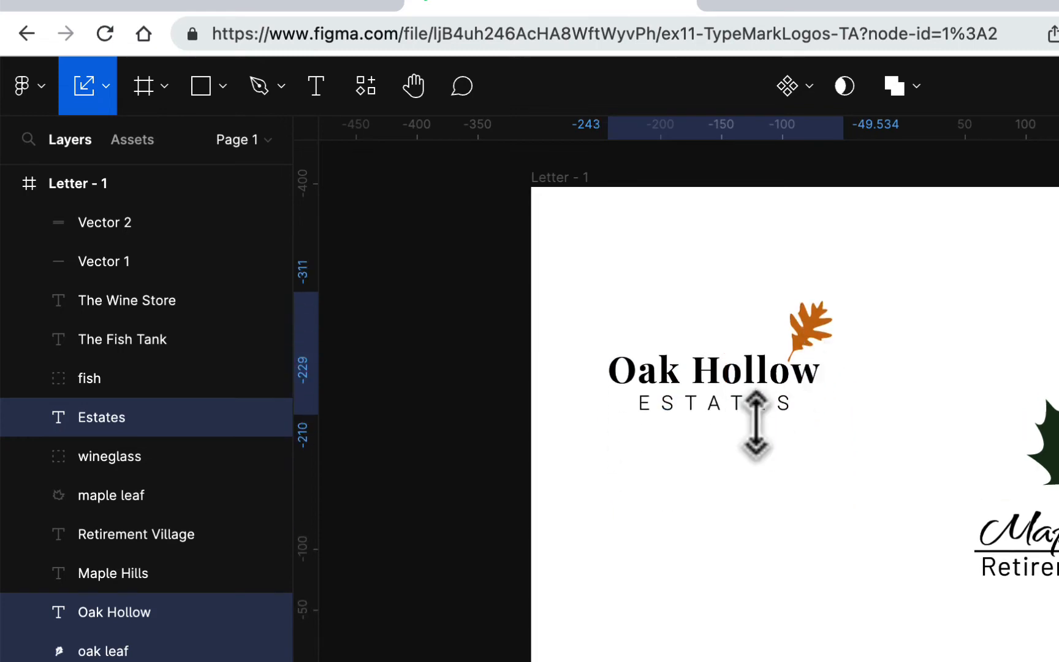
left_click(800, 496)
Recolour ESTATES with the orange sampled from the oak leaf and give the word a heavier font weight
left_click(762, 414)
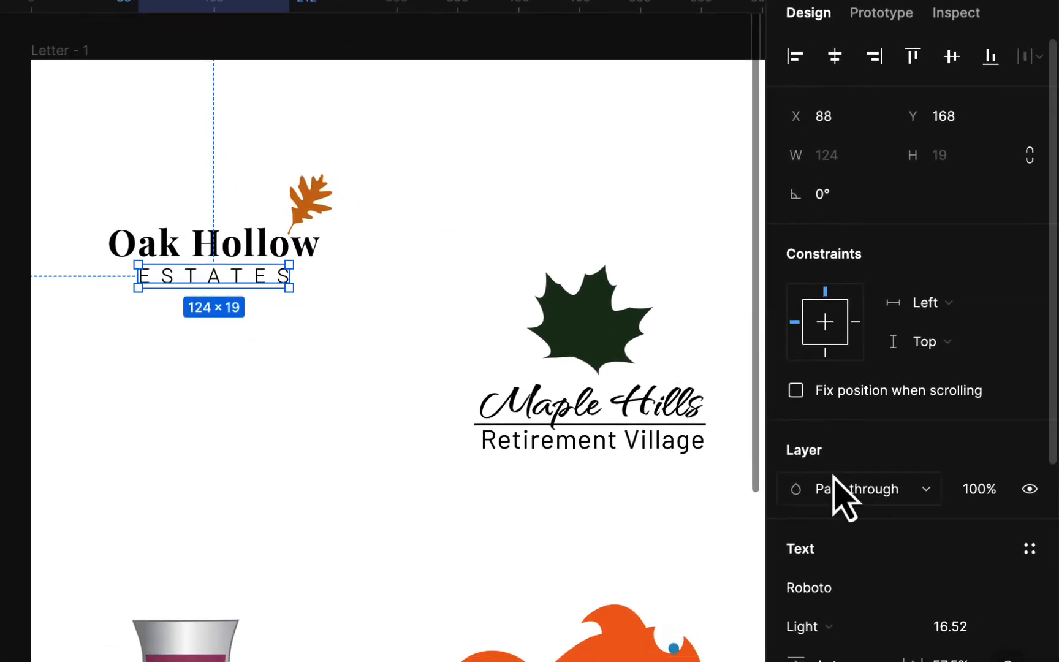
scroll(897, 590, "down", 8)
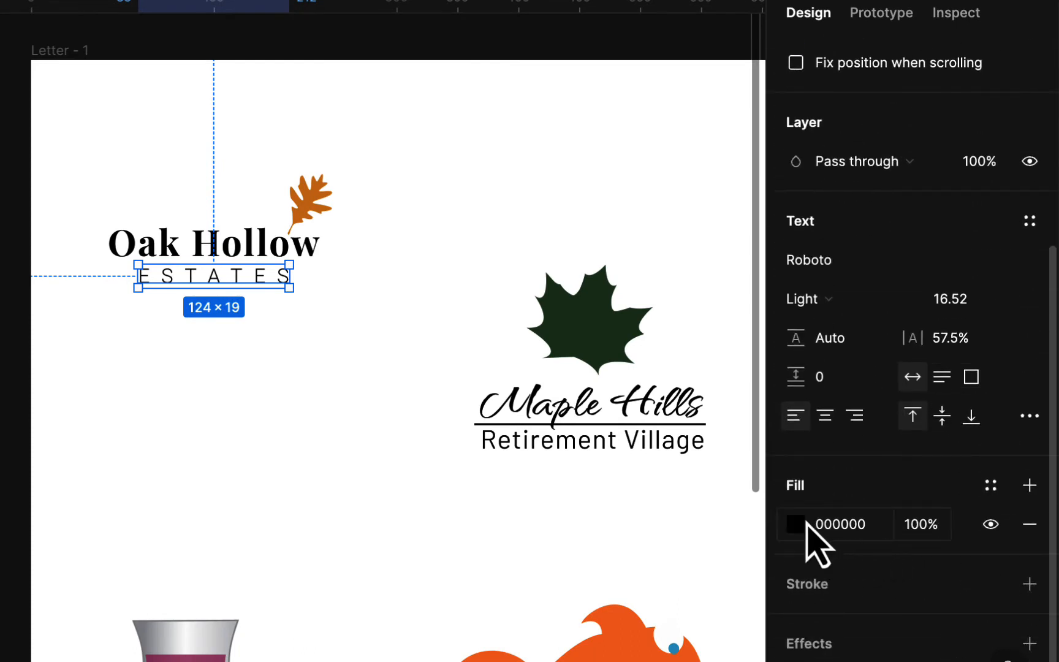
left_click(797, 525)
left_click(509, 448)
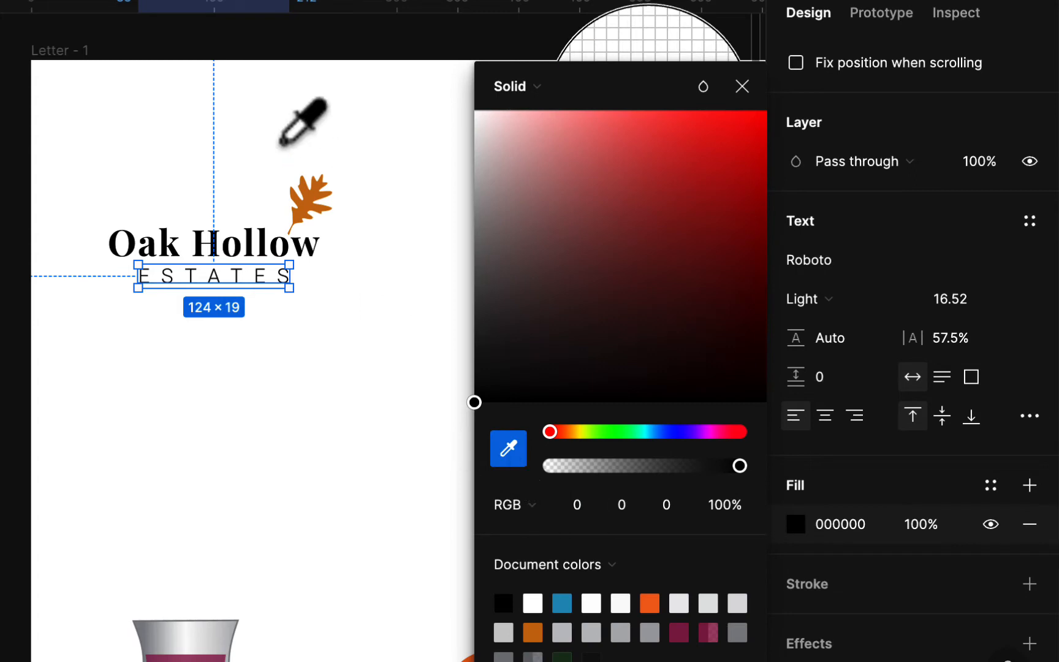
left_click(307, 204)
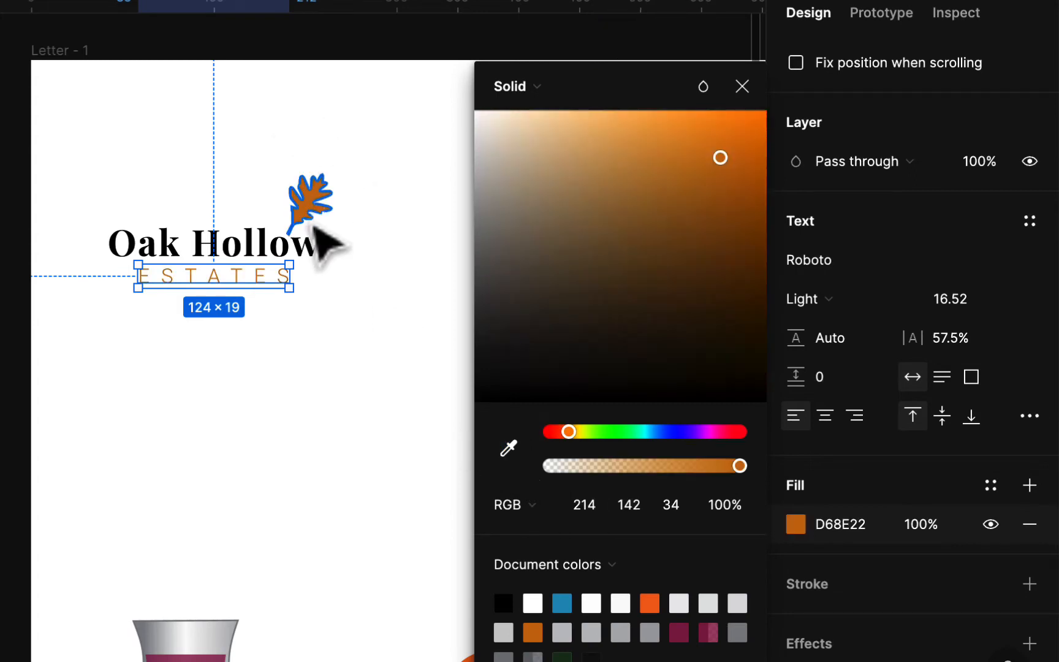
left_click(334, 414)
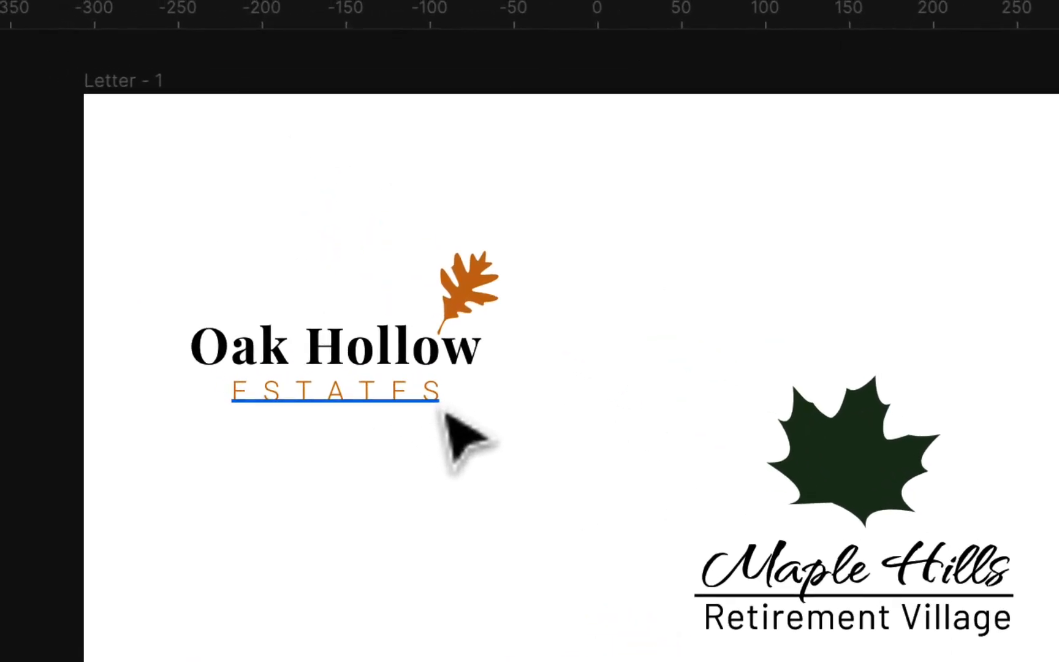
left_click(398, 400)
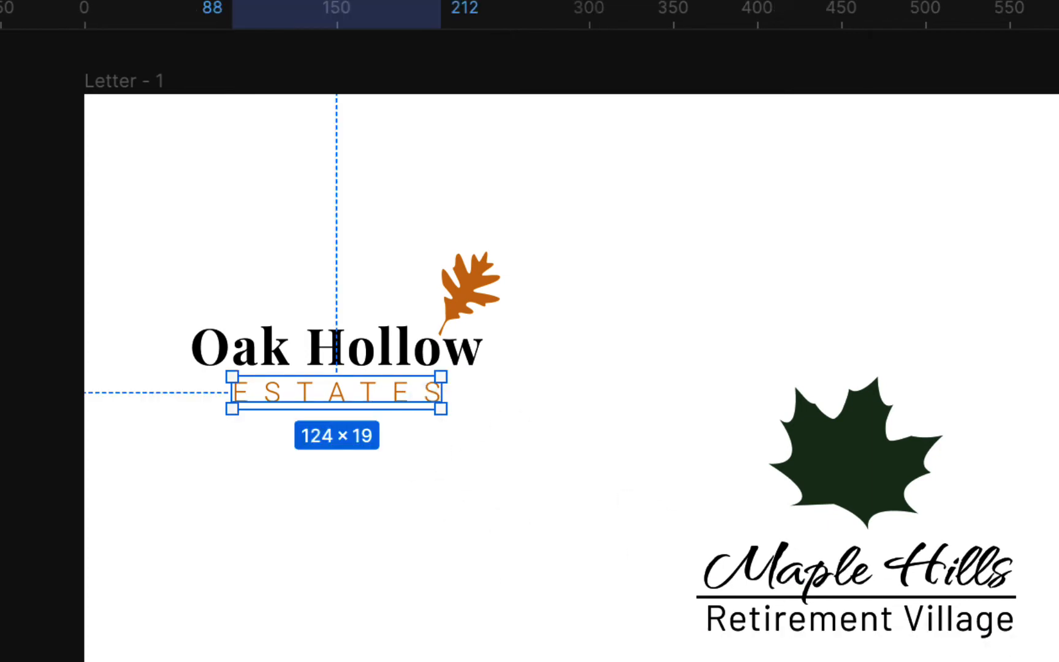
left_click(567, 568)
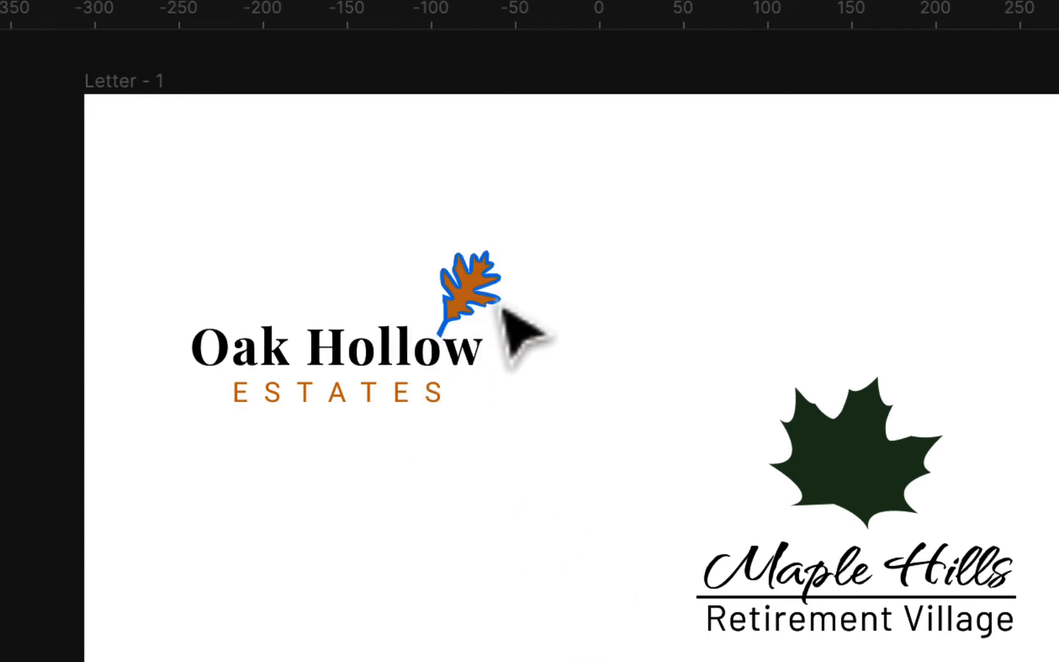
Move the maple leaf up and to the right, clear of the Maple Hills text
scroll(567, 421, "down", 3)
scroll(568, 421, "right", 5)
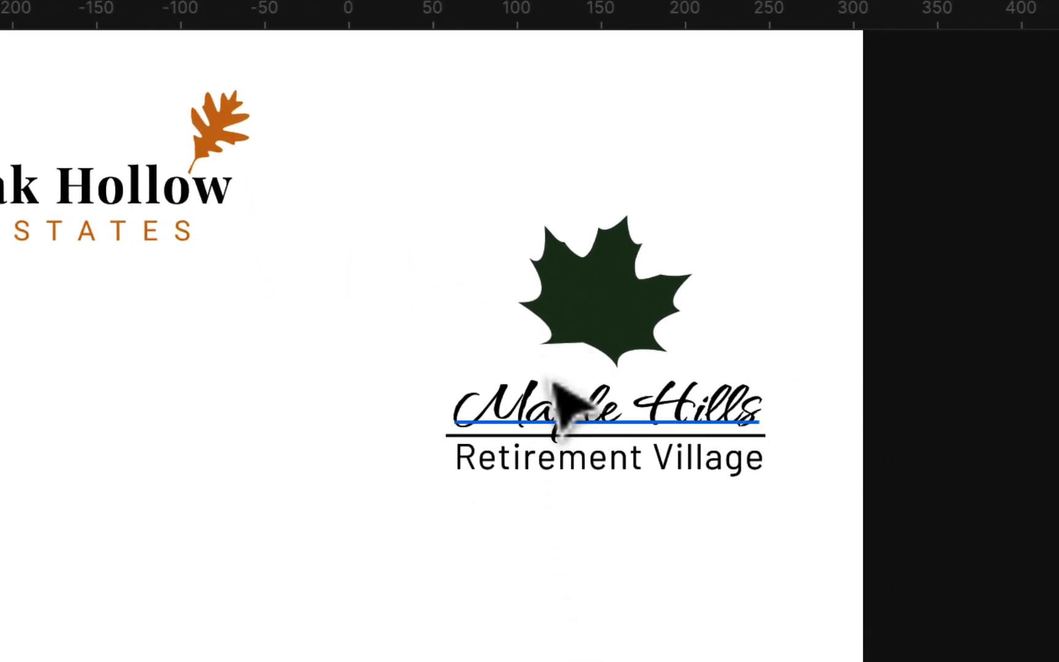
left_click_drag(613, 273, 741, 89)
Scale the Maple Hills text proportionally with the Scale tool to about 230 × 67, keeping it centred over the line
left_click(717, 401)
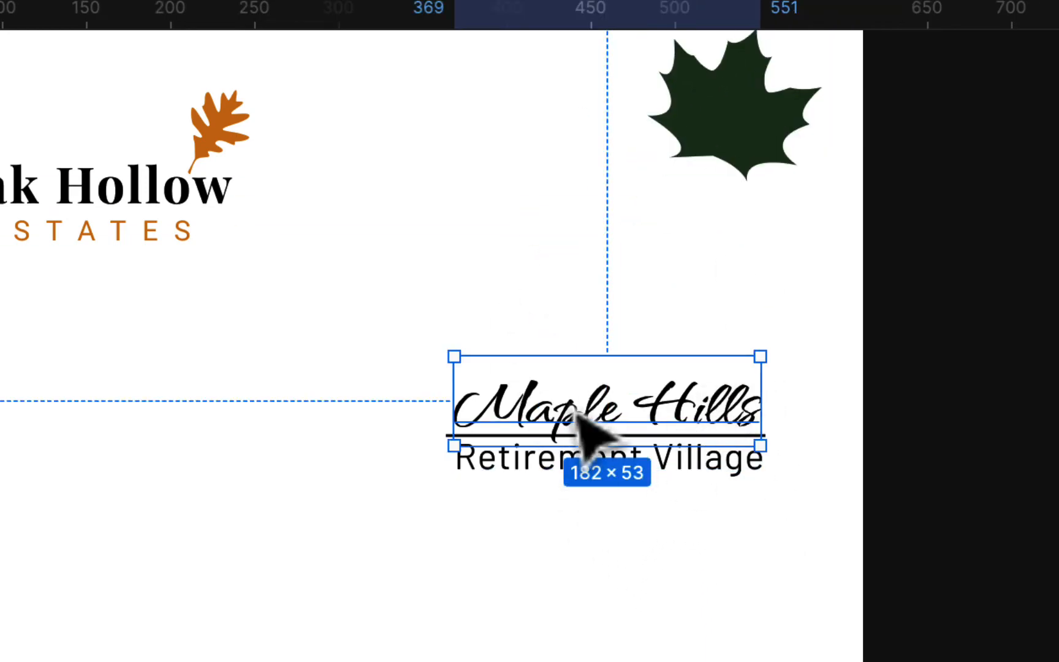
left_click_drag(453, 356, 445, 348)
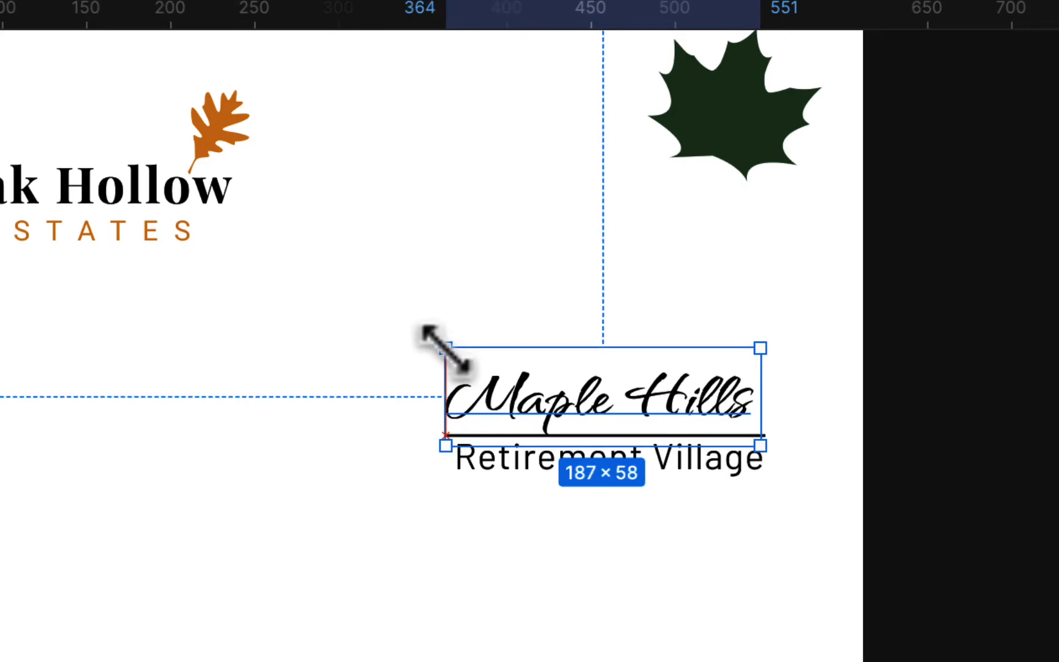
key("super+z")
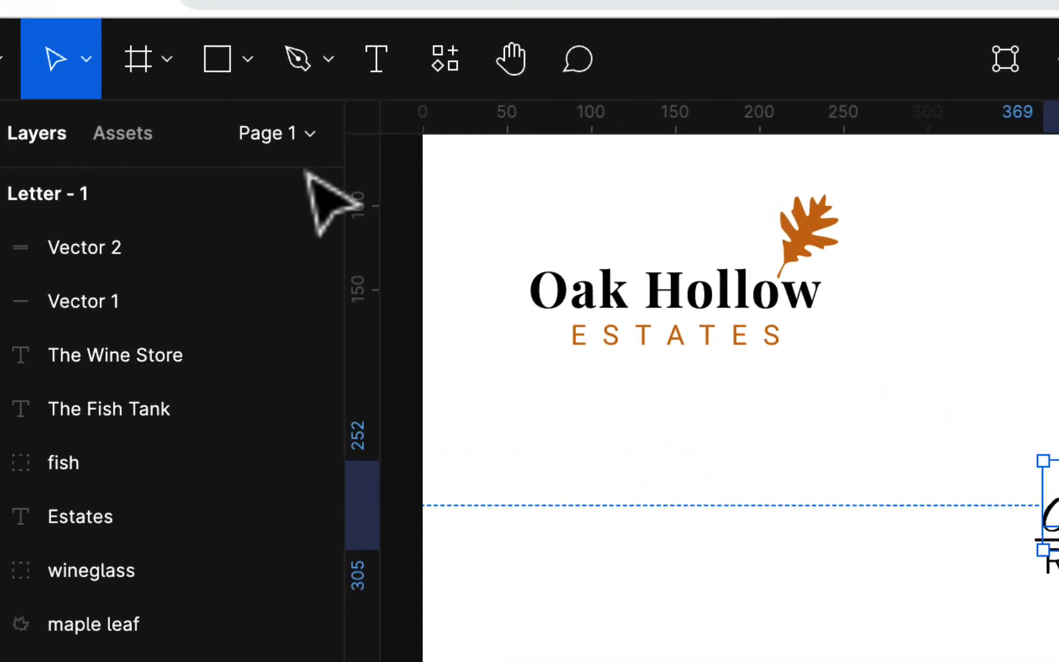
left_click(85, 64)
left_click(81, 184)
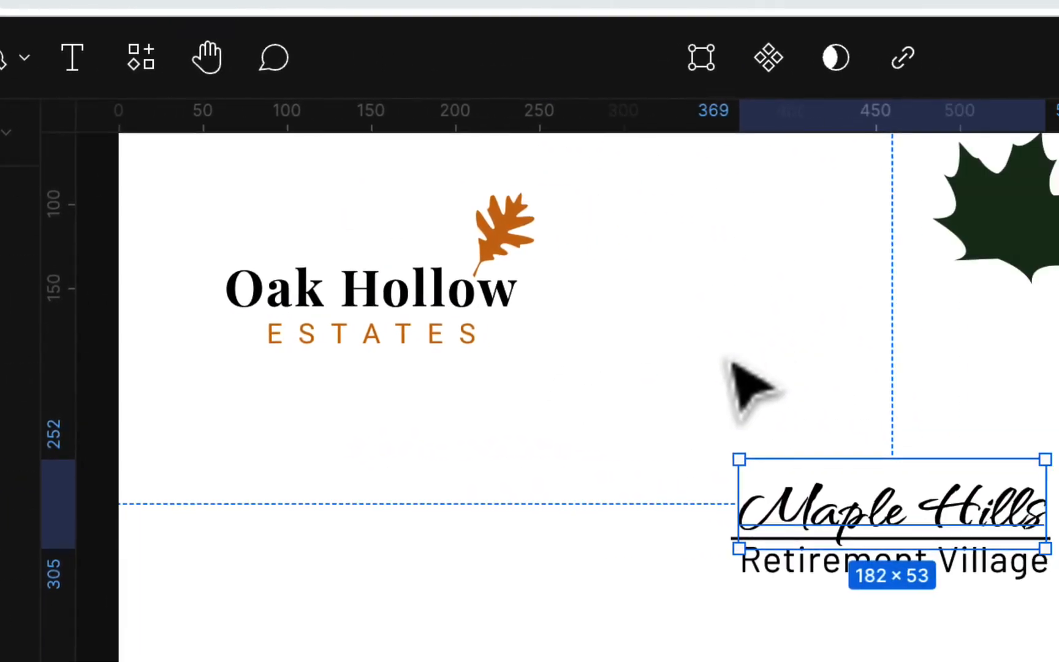
left_click_drag(694, 457, 696, 434)
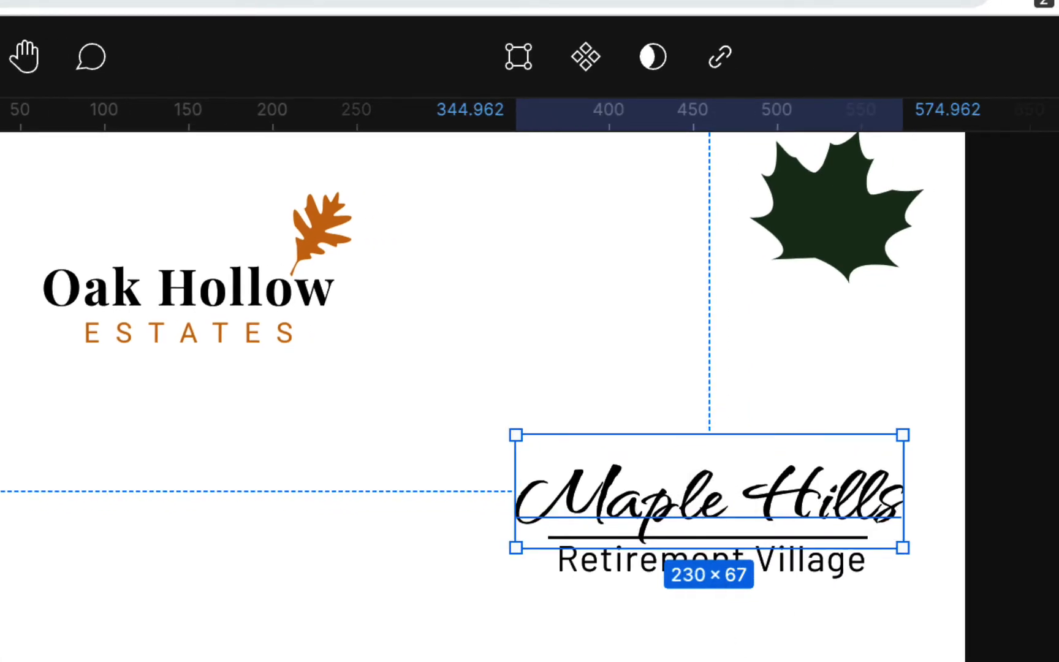
key("Escape")
left_click(796, 498)
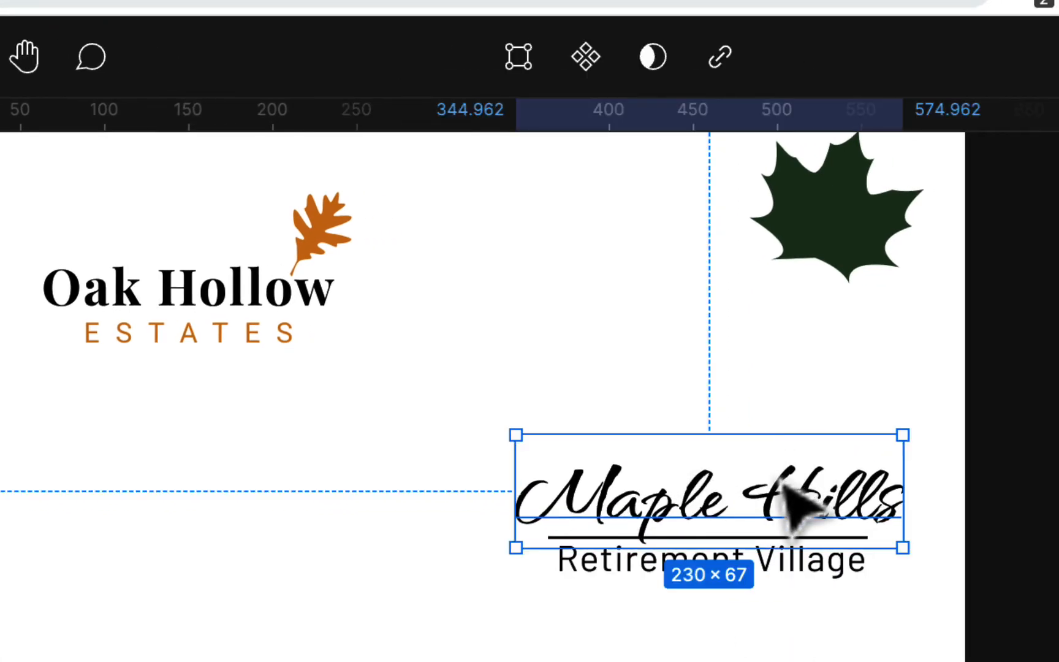
mouse_move(786, 490)
left_mouse_down()
mouse_move(759, 492)
mouse_move(783, 489)
left_mouse_up()
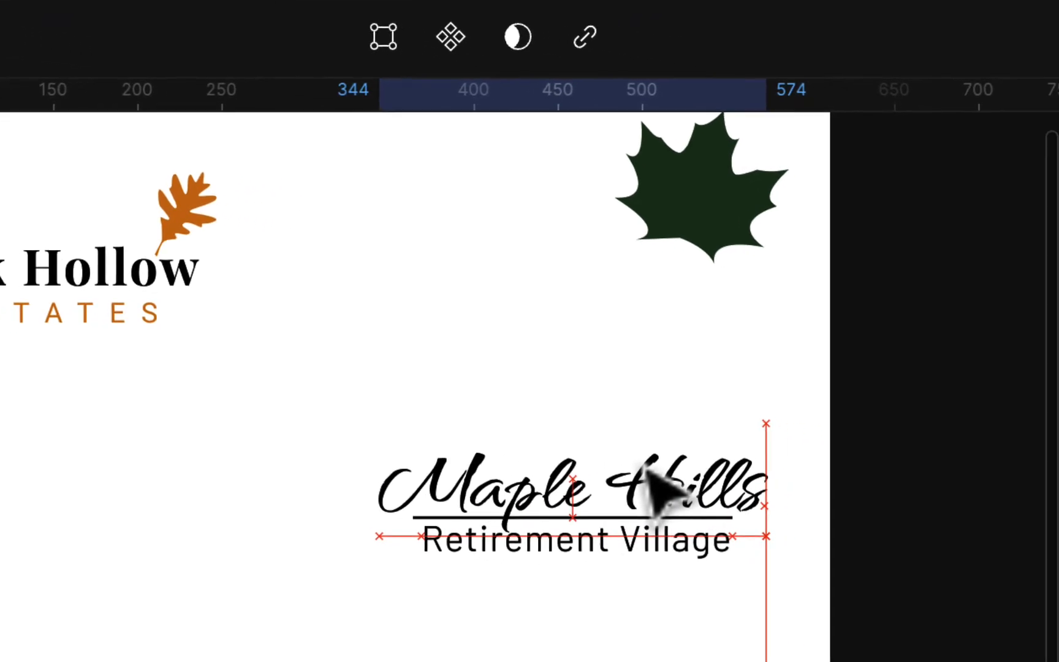
left_click_drag(650, 473, 649, 473)
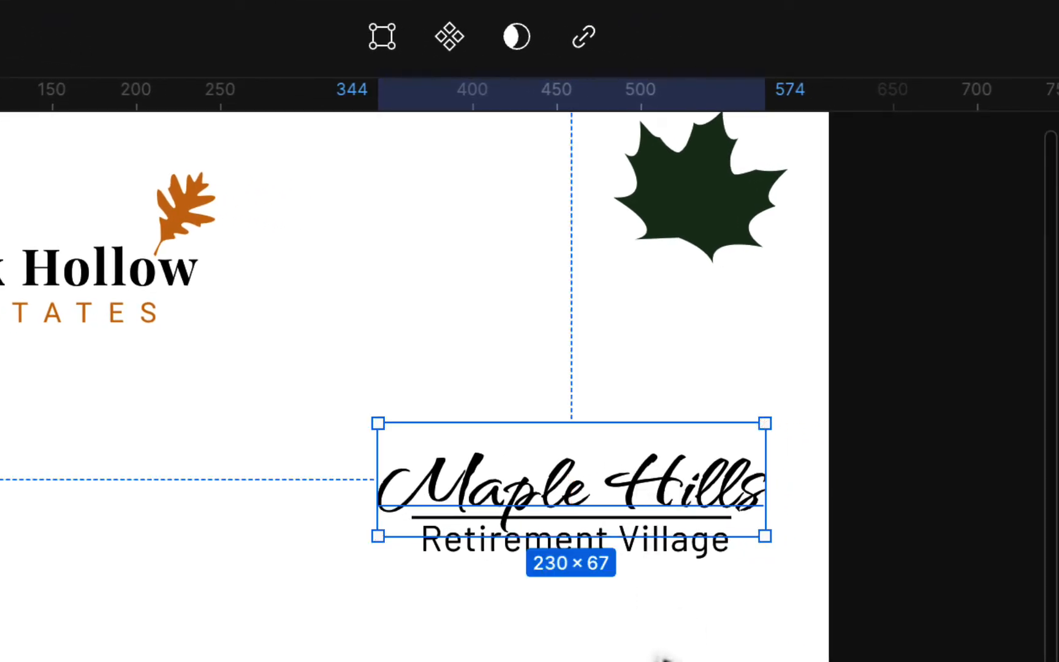
left_click(654, 655)
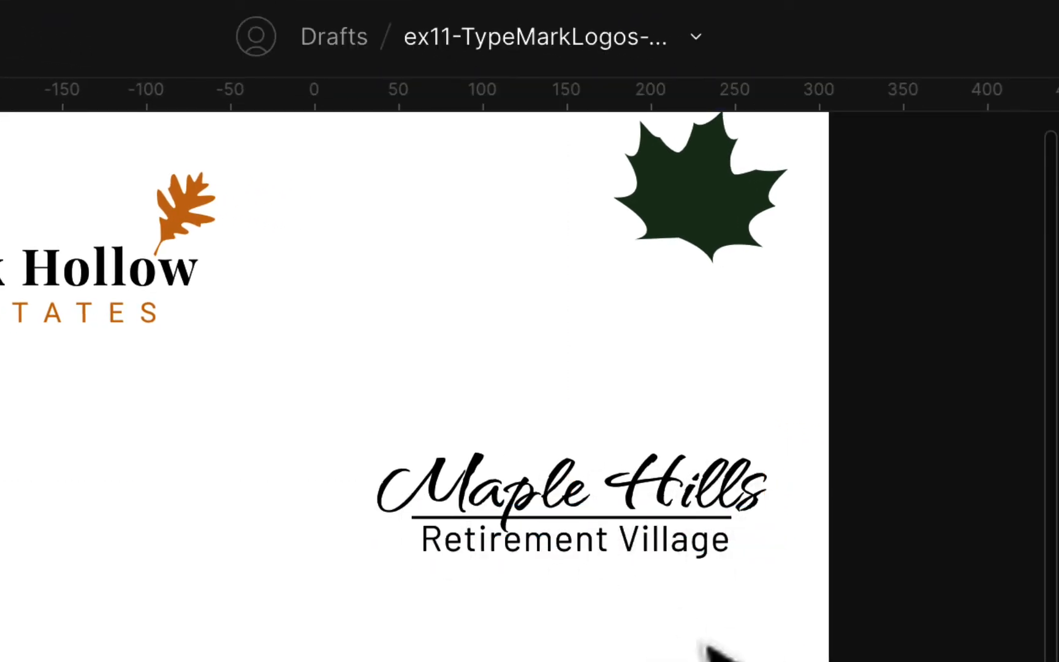
Widen the letter spacing of Retirement Village to about 223 wide and shift the text left beneath the line
left_click_drag(687, 558, 690, 567)
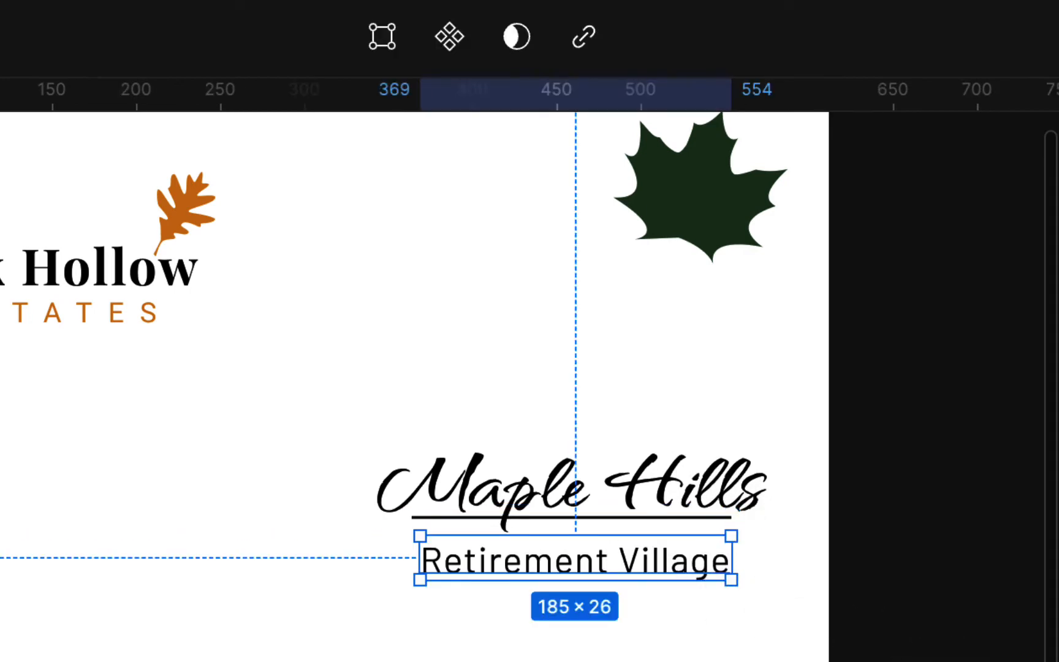
key("alt+period")
key("alt+period")
key("alt+period")
key("alt+period")
key("alt+period")
key("alt+period")
key("alt+period")
key("alt+period")
key("alt+period")
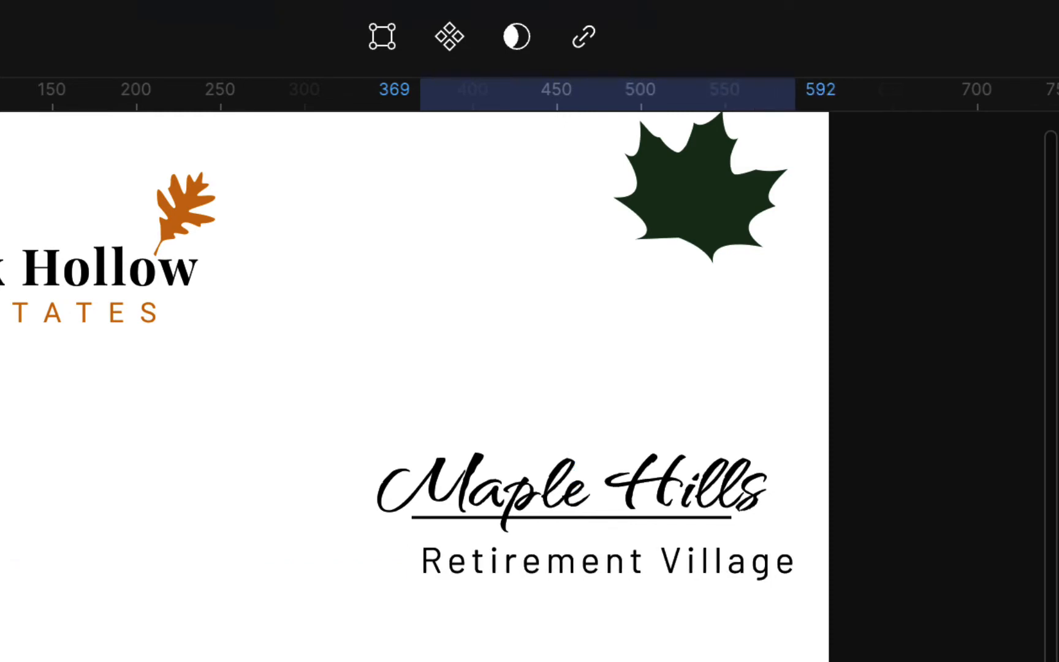
mouse_move(752, 570)
left_mouse_down()
mouse_move(724, 570)
mouse_move(735, 560)
left_mouse_up()
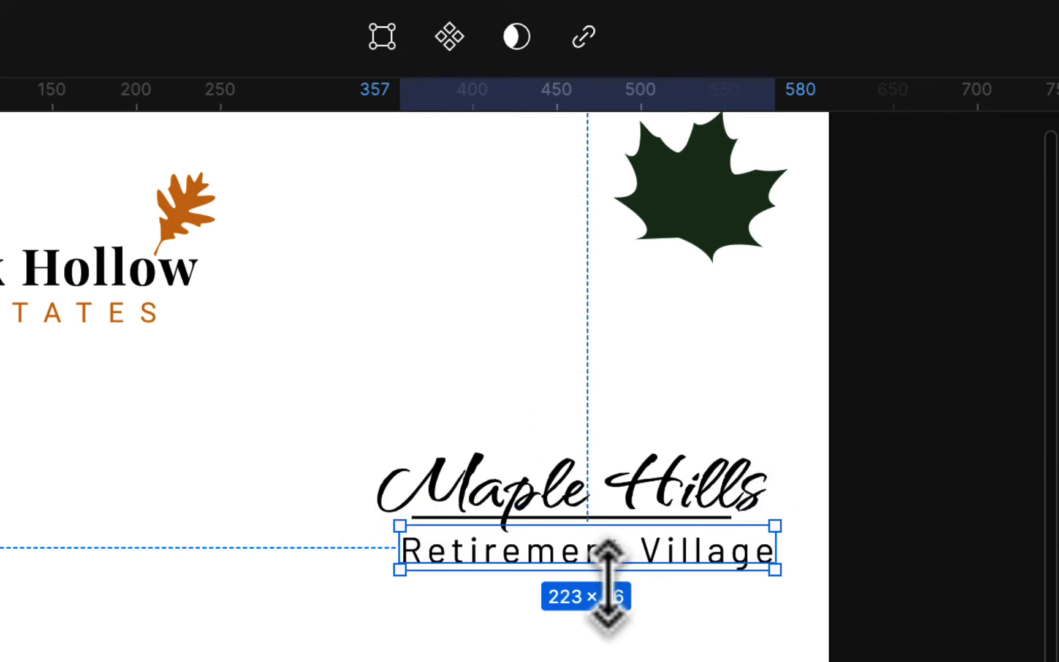
Scale Retirement Village down to about 197 × 23 and centre it just below the line
key("super+equal")
scroll(641, 590, "right", 6)
scroll(639, 589, "left", 3)
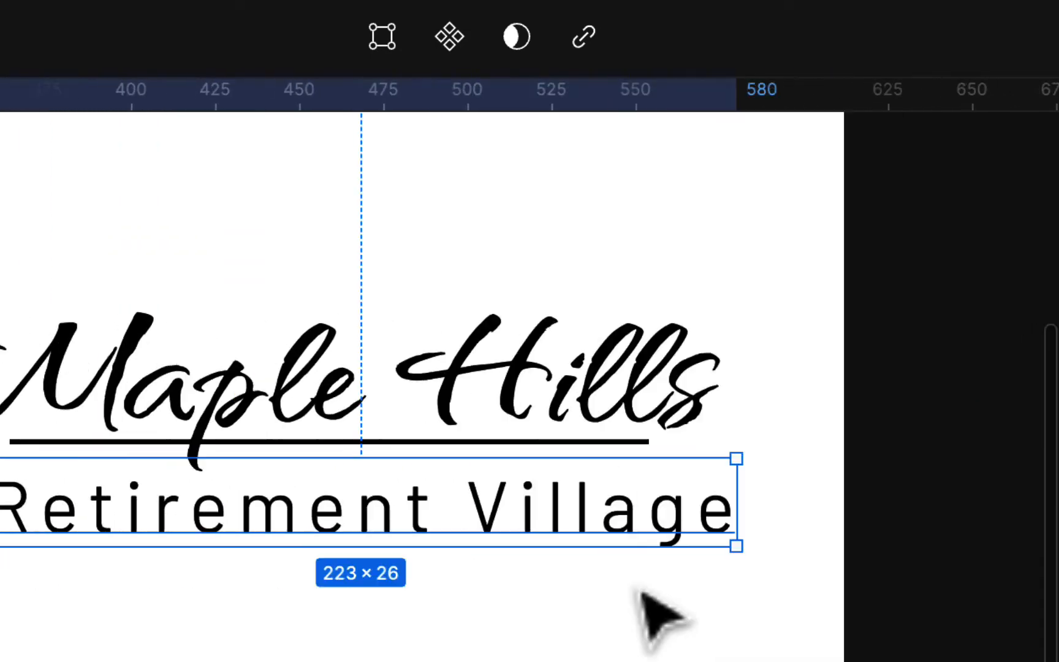
scroll(642, 593, "left", 5)
scroll(644, 597, "right", 2)
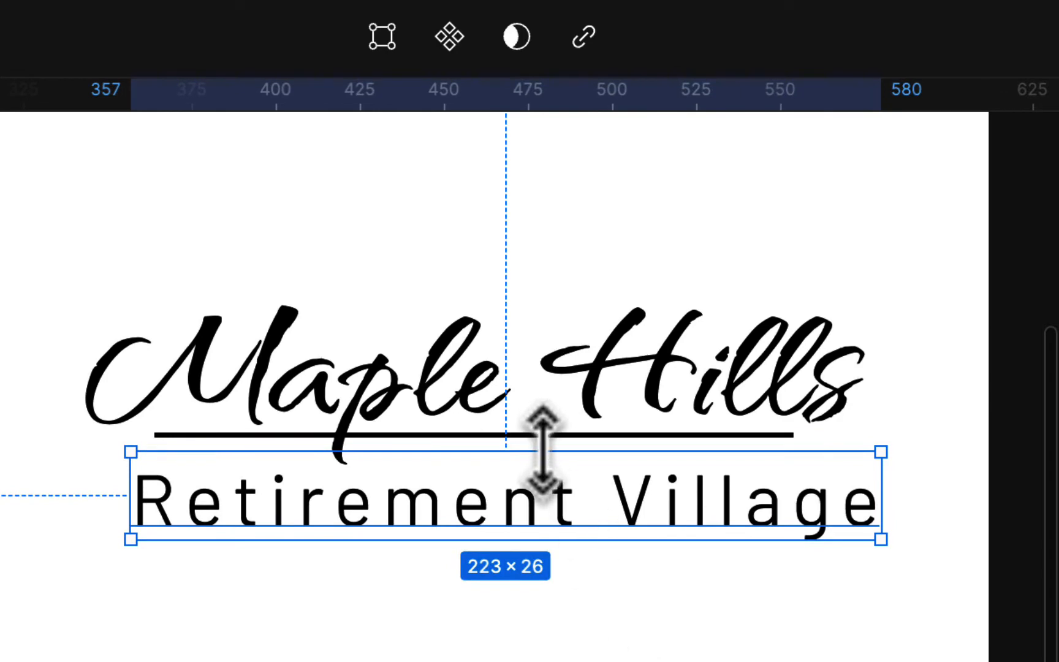
mouse_move(543, 453)
left_mouse_down()
mouse_move(543, 472)
mouse_move(541, 438)
left_mouse_up()
left_click_drag(562, 521, 532, 501)
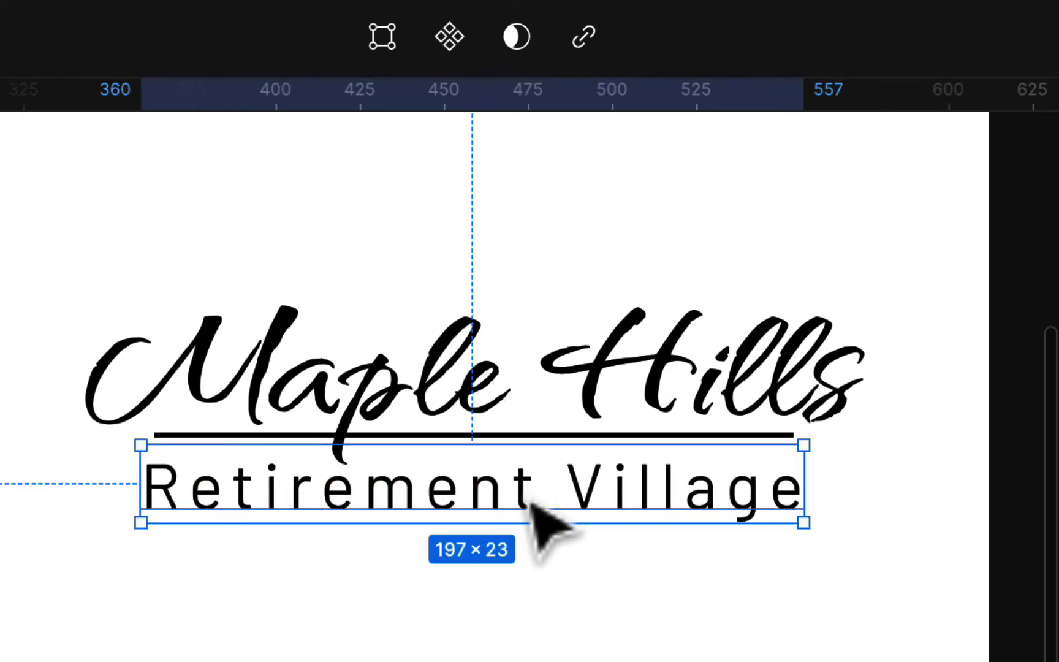
Place the maple leaf over the Maple Hills text and scale it to about 61 × 53.63 between the two words
left_click(279, 354)
scroll(619, 441, "up", 5)
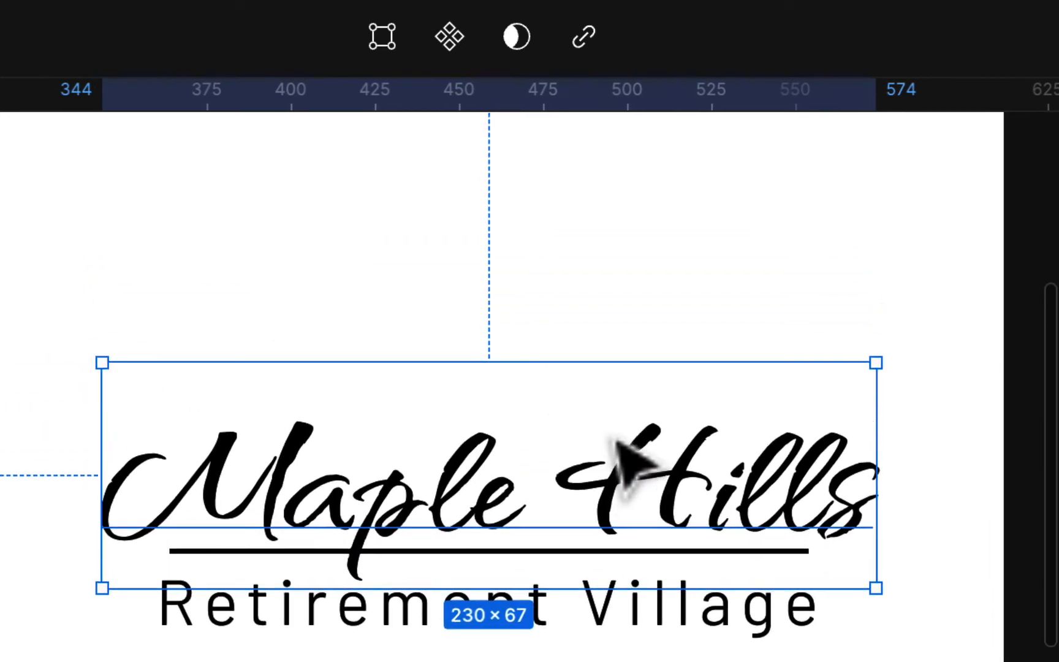
left_click_drag(797, 144, 574, 554)
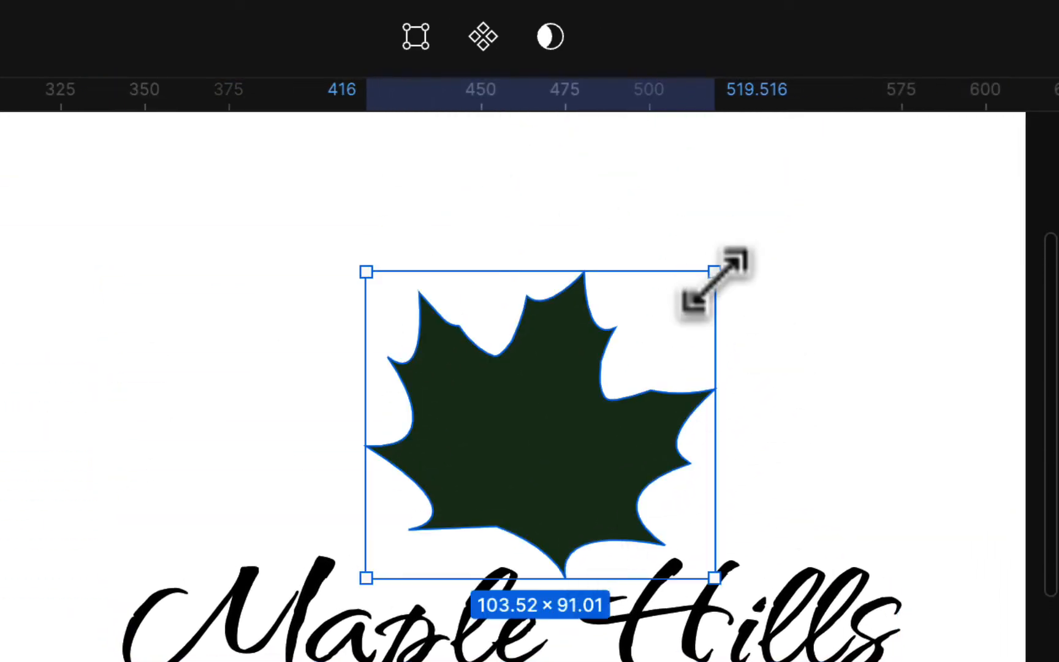
left_click_drag(716, 277, 570, 442)
left_click_drag(474, 506, 558, 518)
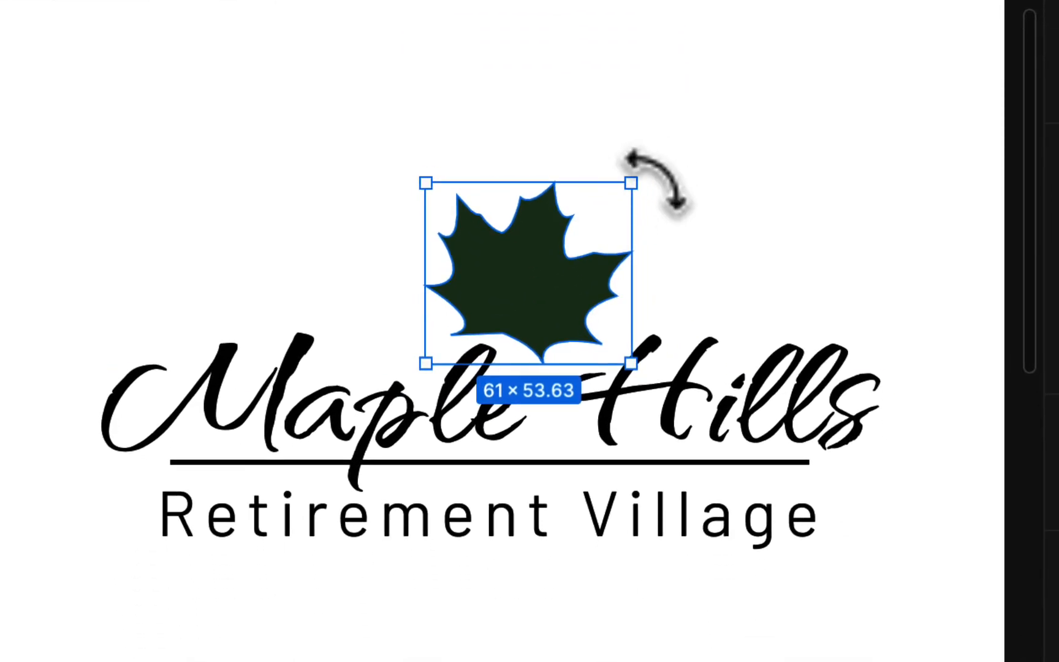
Rotate the maple leaf slightly clockwise and nudge it so its stem sits between Maple and Hills
left_click_drag(655, 179, 668, 196)
left_click_drag(534, 284, 545, 288)
left_click(568, 655)
Change the maple leaf's fill to a brighter green, RGB 55, 126, 62
left_click(579, 260)
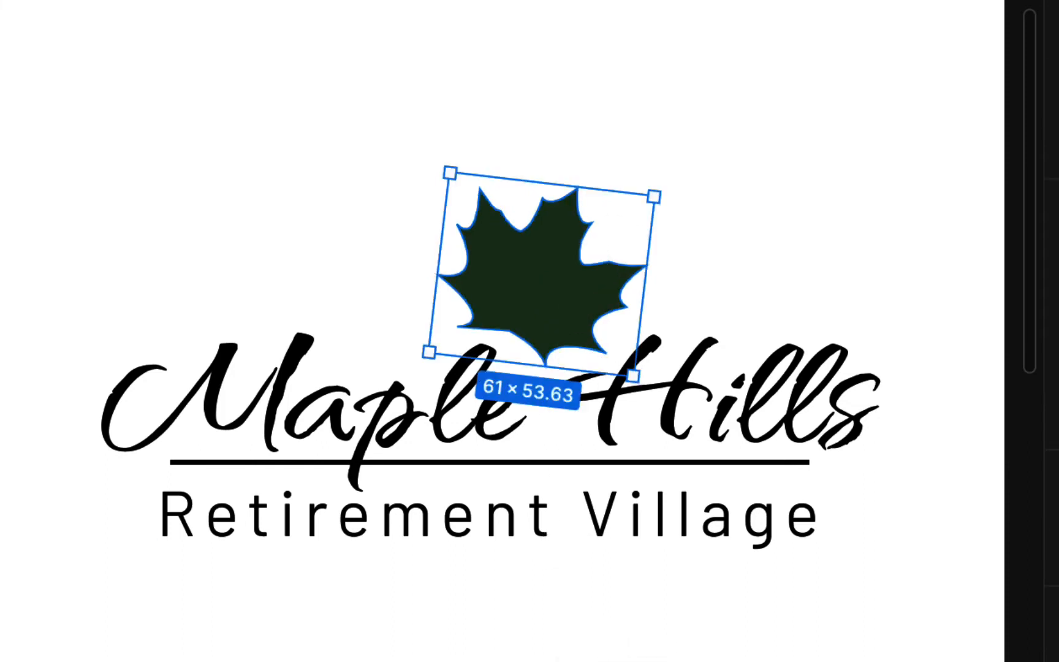
left_click(1058, 497)
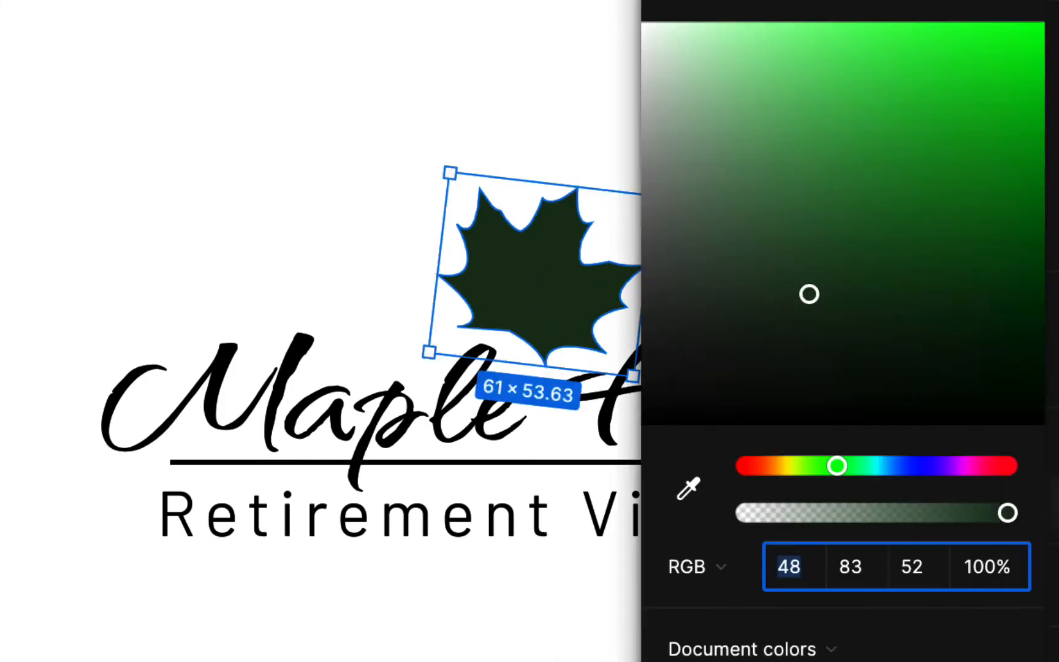
left_click(870, 237)
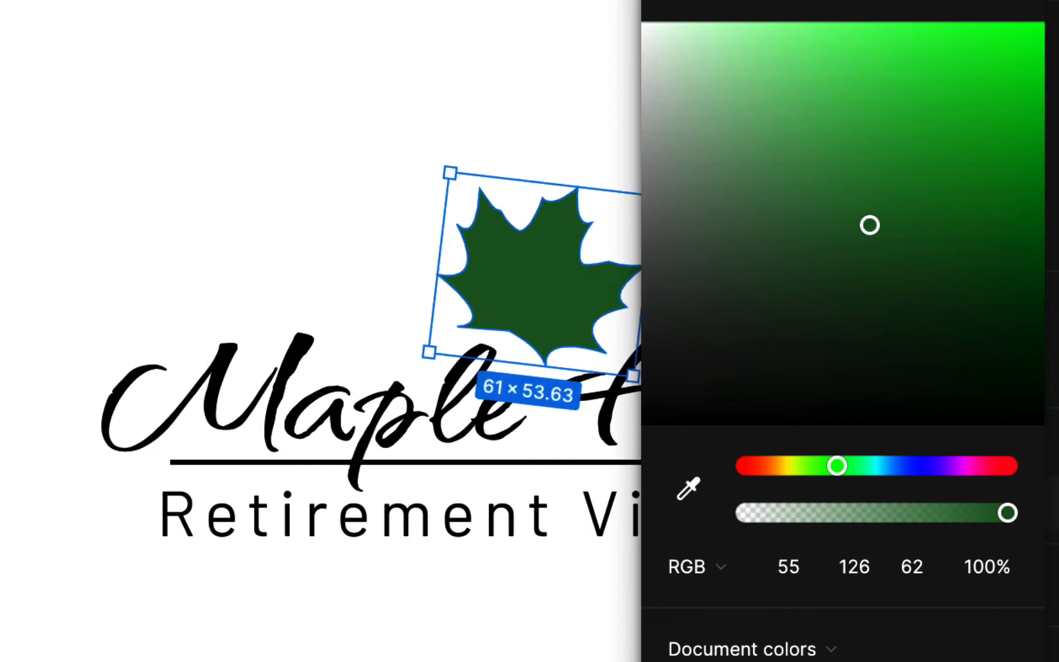
left_click(539, 656)
Recolour the Maple Hills text with the green sampled from the maple leaf
left_click(221, 379)
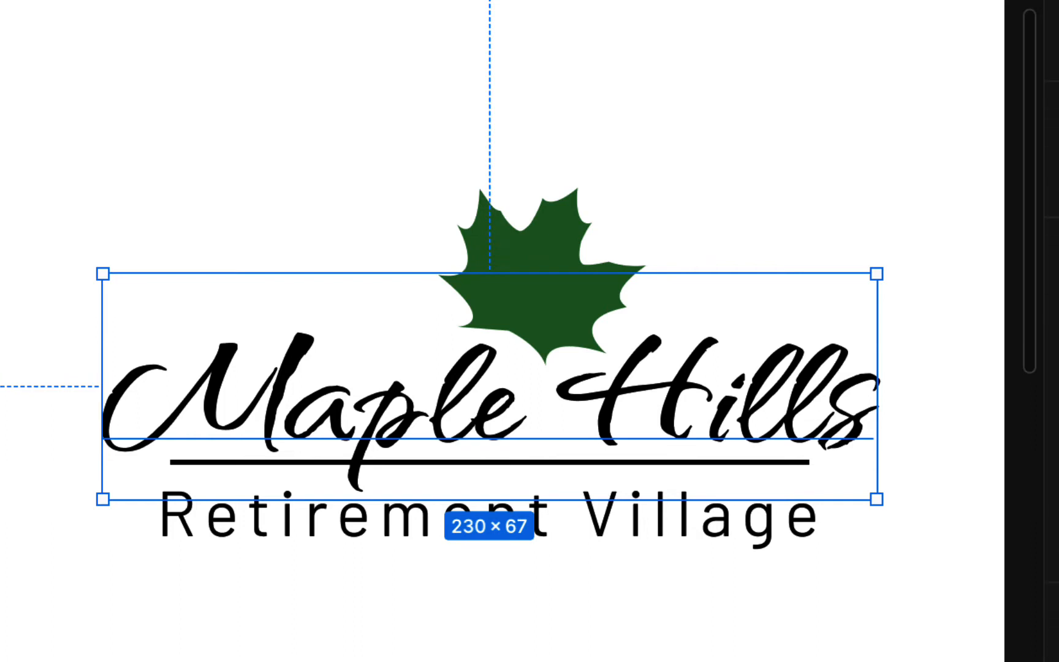
left_click(1057, 658)
left_click(687, 489)
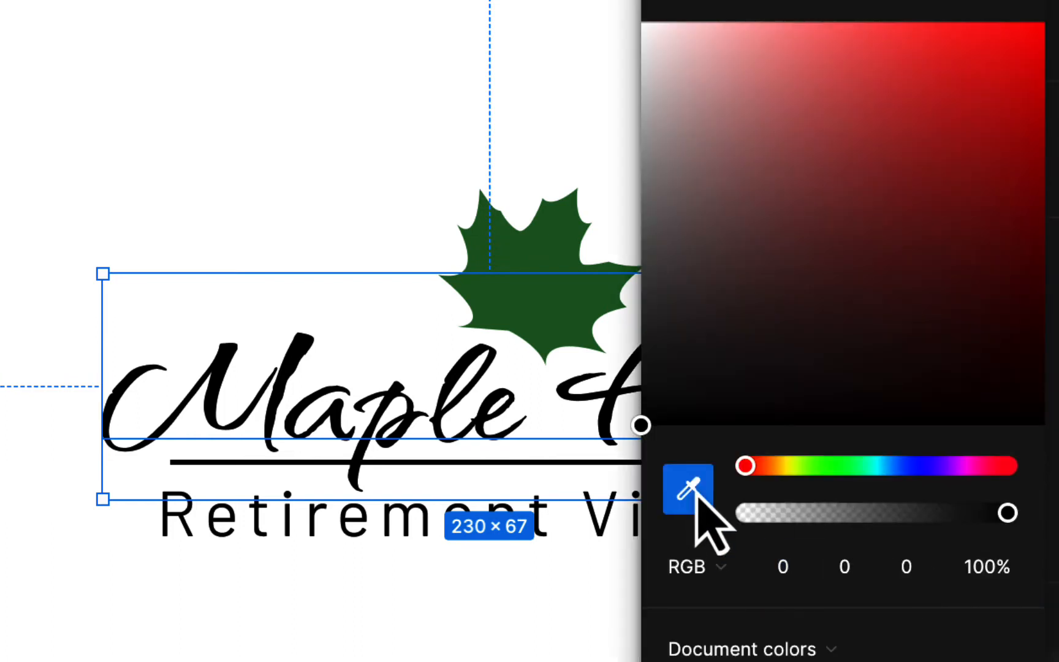
left_click(552, 238)
left_click(429, 659)
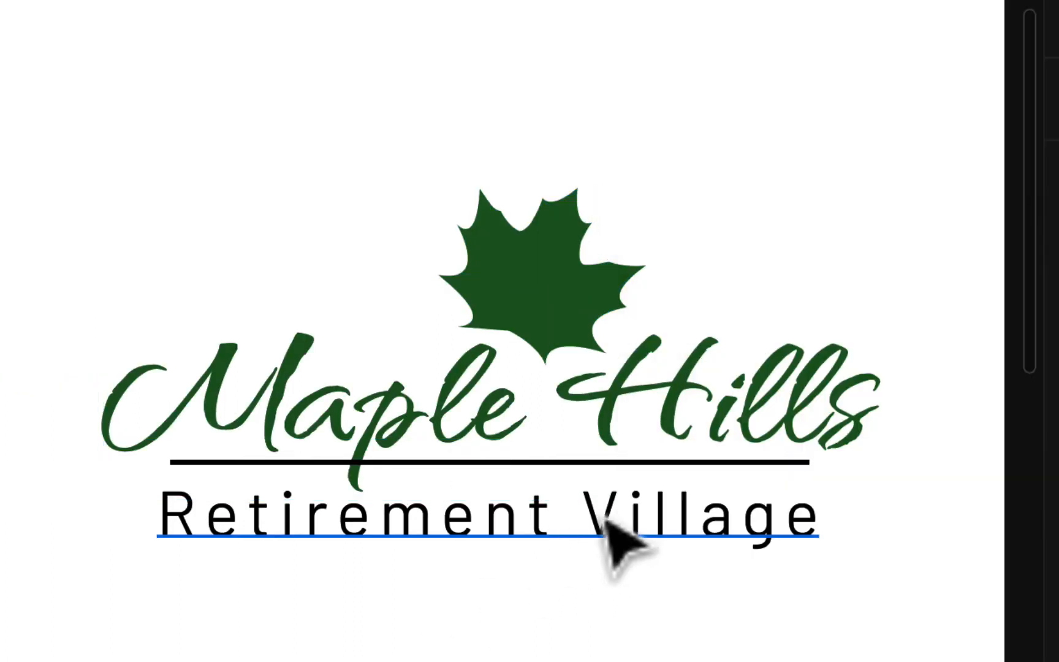
Select the horizontal line between Maple Hills and Retirement Village
left_click(671, 464)
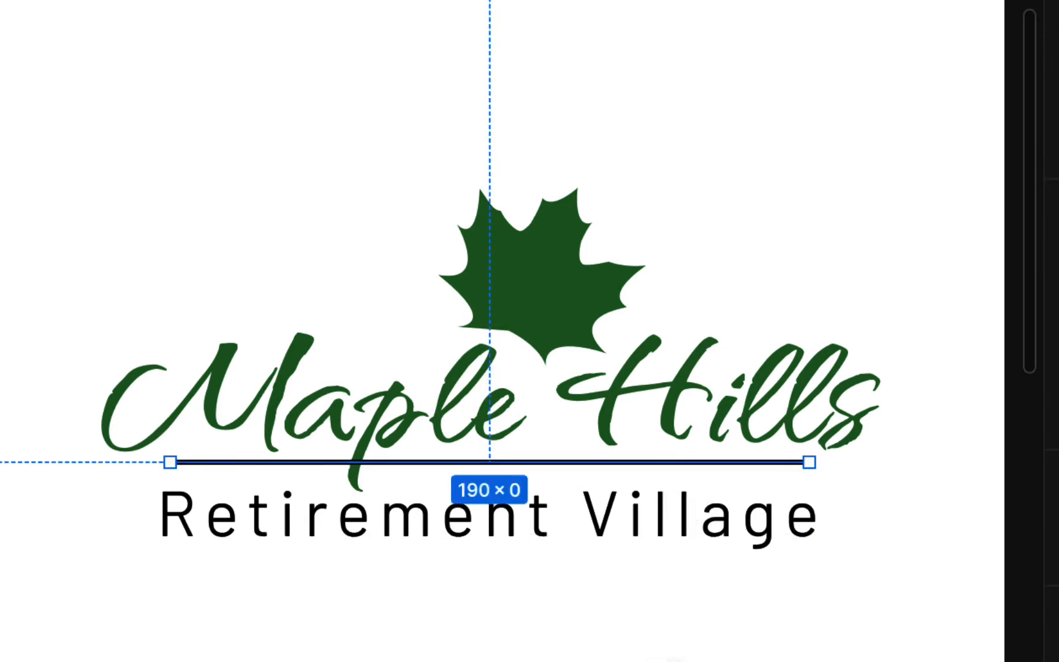
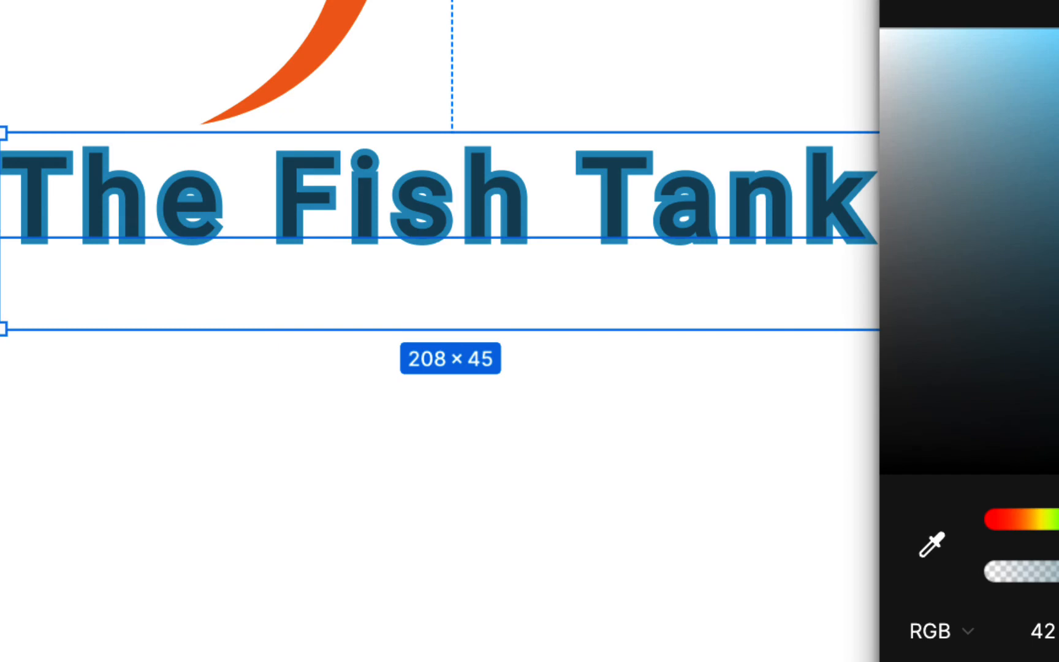
Undo the stroke on The Fish Tank text and set its font weight to Black
key("super+z")
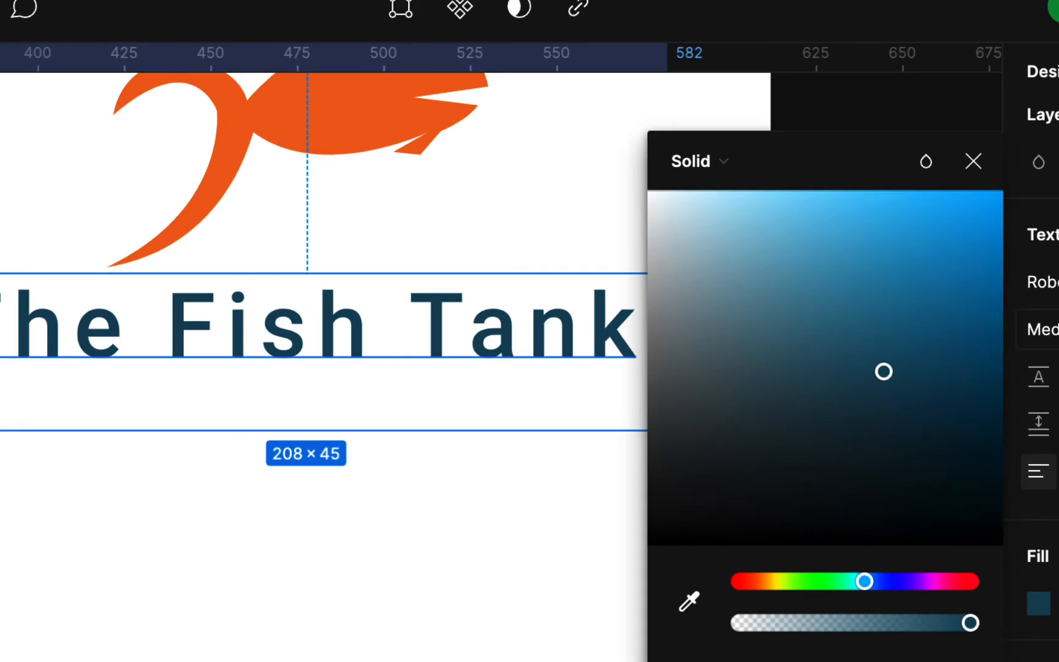
left_click(1047, 330)
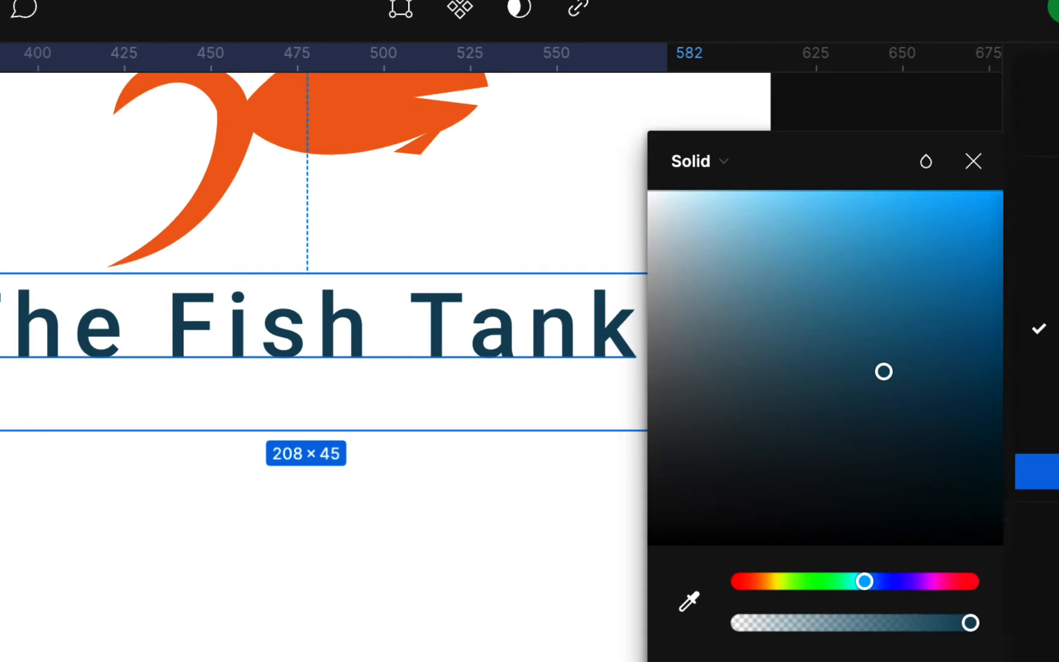
left_click(1042, 435)
left_click(1046, 330)
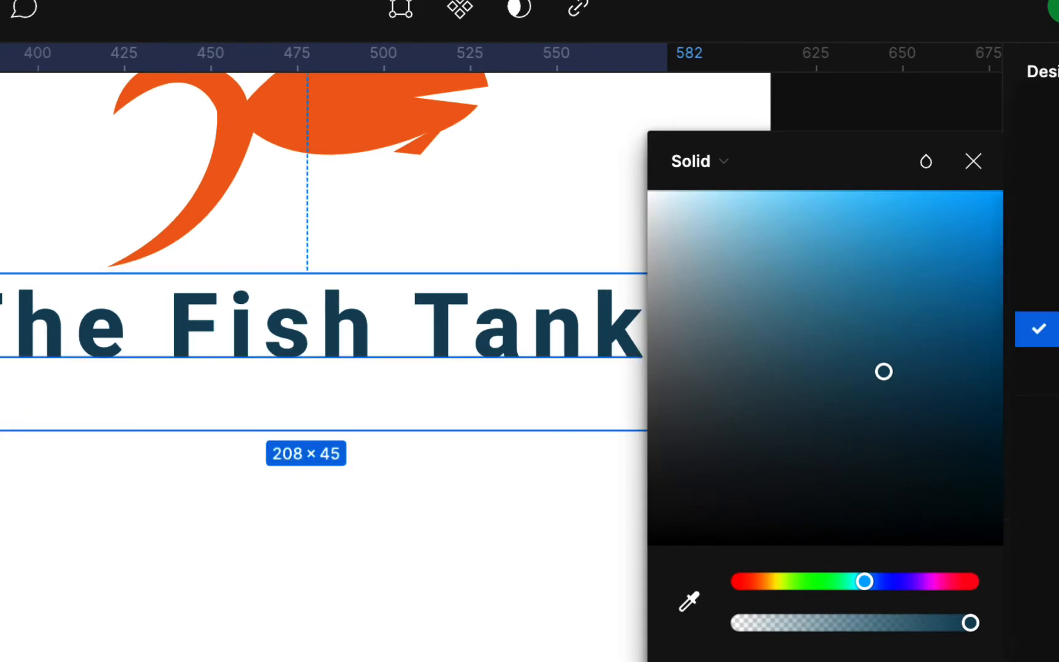
left_click(1042, 364)
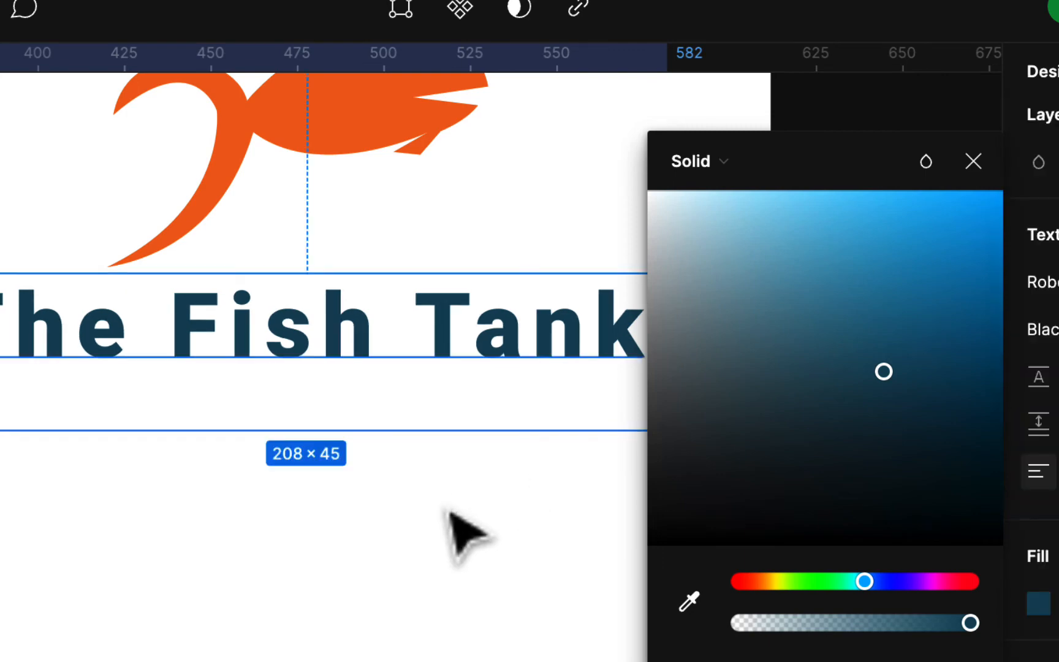
Change the fill of The Fish Tank text to a brighter blue
scroll(453, 515, "down", 3)
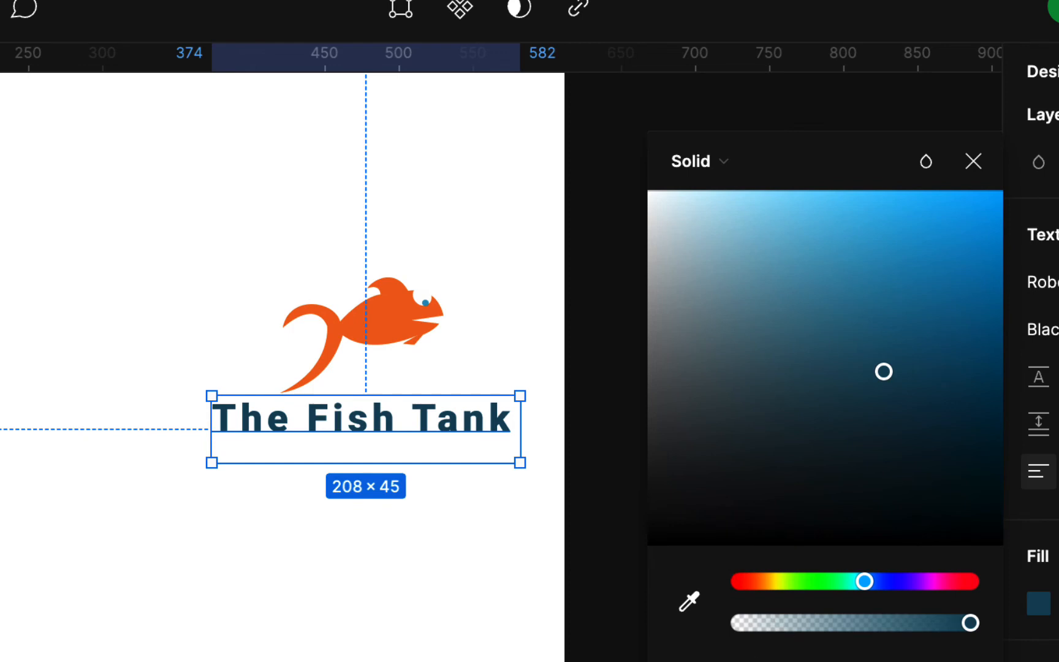
left_click_drag(884, 375, 851, 265)
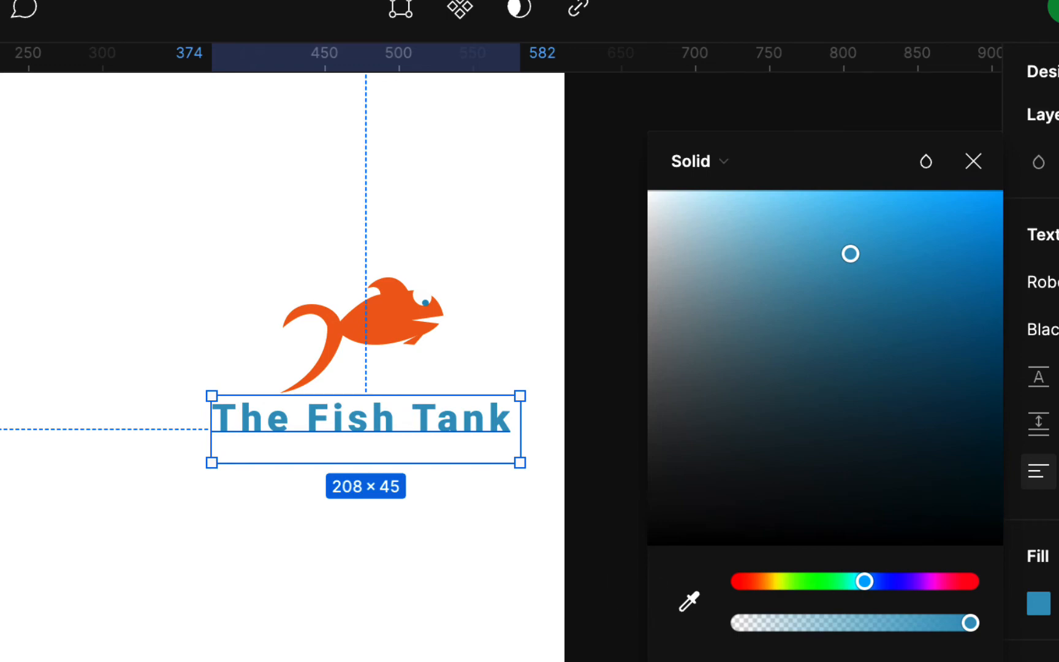
scroll(1039, 604, "up", 1)
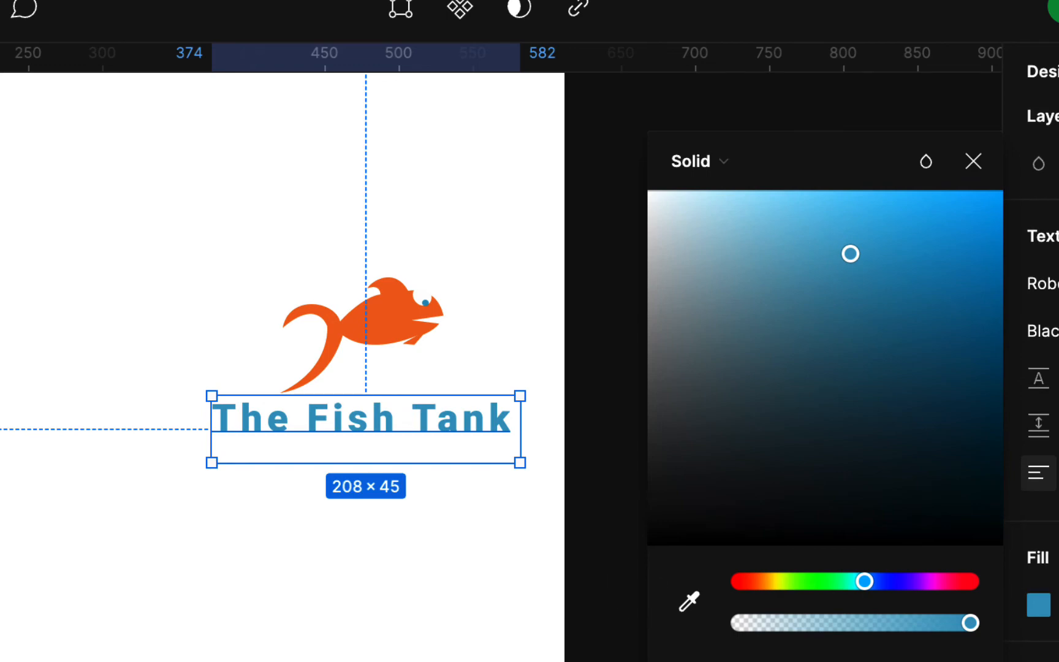
Tighten the letter spacing of The Fish Tank text until its letters sit close together
key("alt+comma")
key("alt+comma")
key("alt+comma")
key("alt+comma")
key("alt+comma")
key("alt+comma")
key("alt+comma")
key("alt+comma")
key("alt+comma")
key("alt+comma")
key("alt+comma")
key("alt+comma")
key("alt+comma")
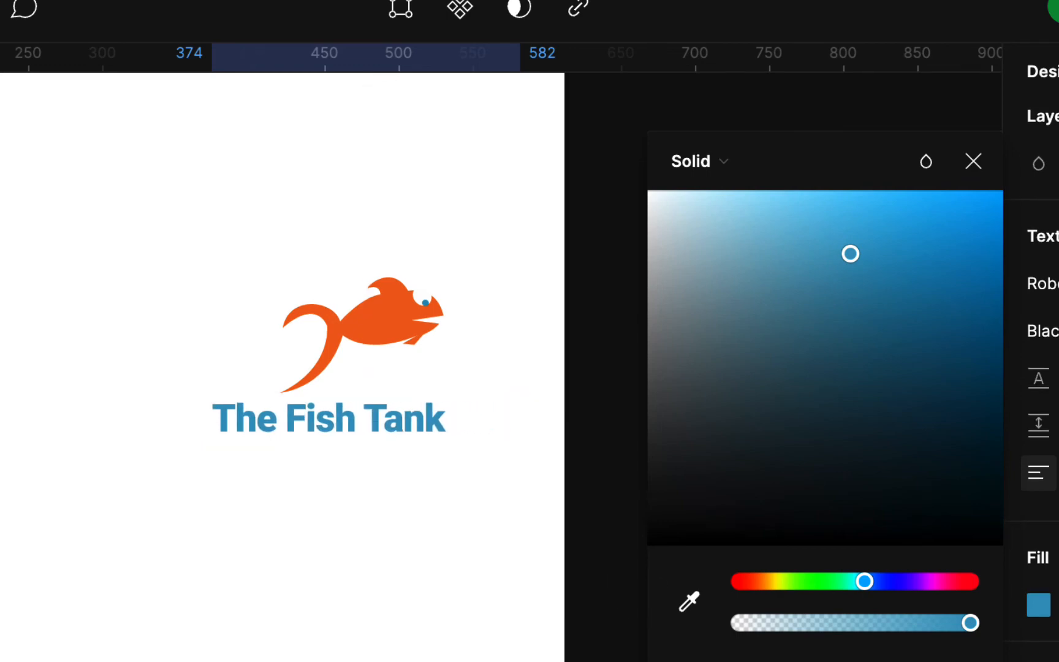
key("alt+period")
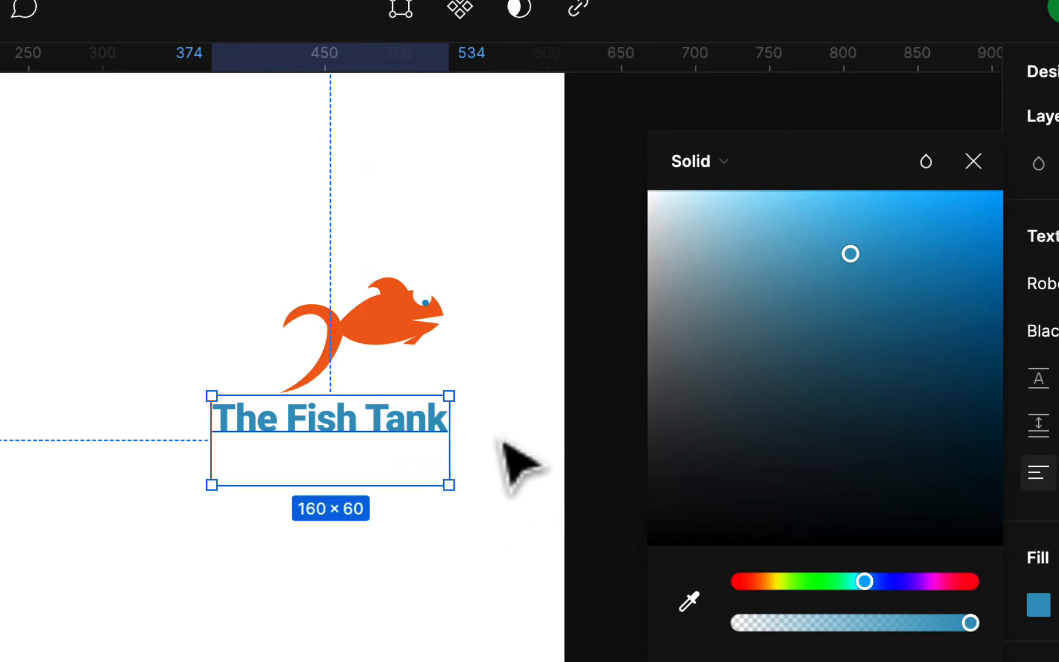
Delete the blank second line of The Fish Tank text and enlarge the text to about 277 × 53 below the fish
left_click(402, 470)
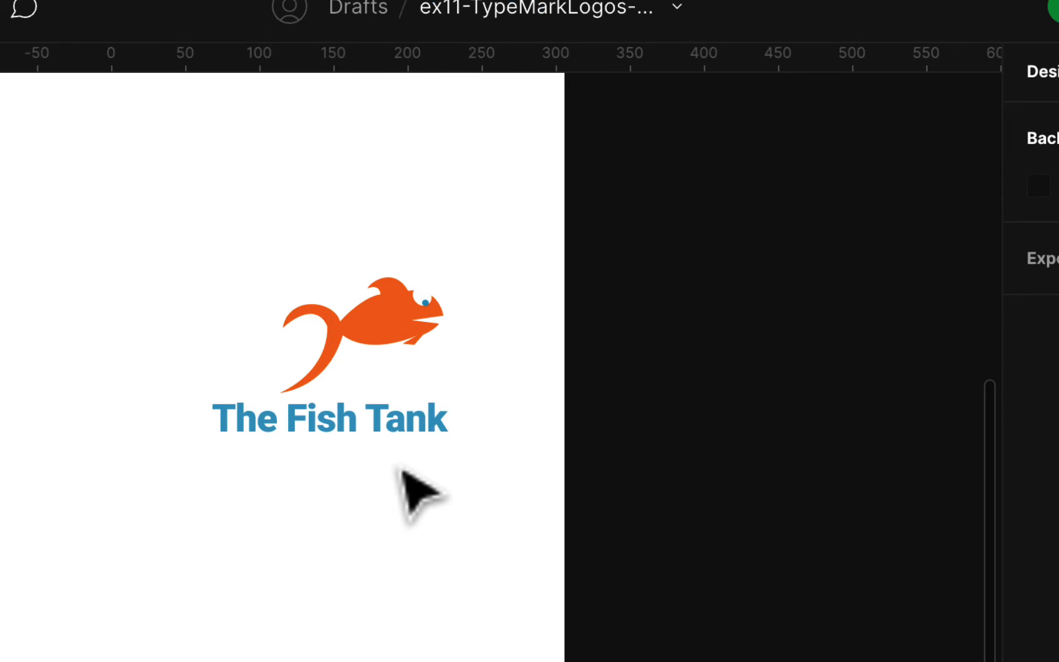
double_click(402, 419)
left_click(363, 461)
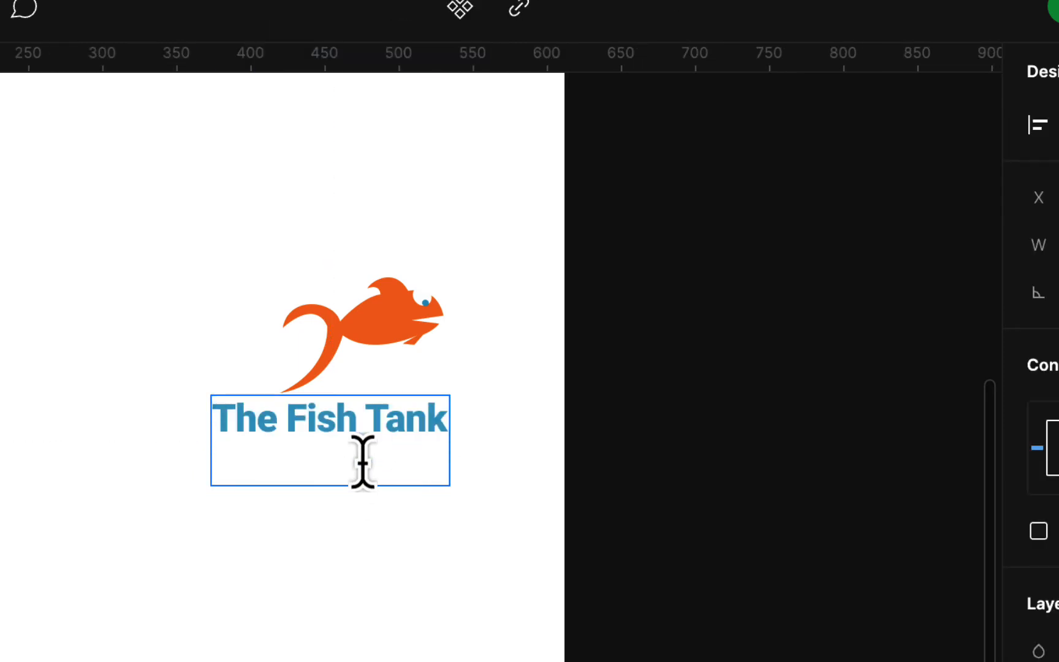
key("BackSpace")
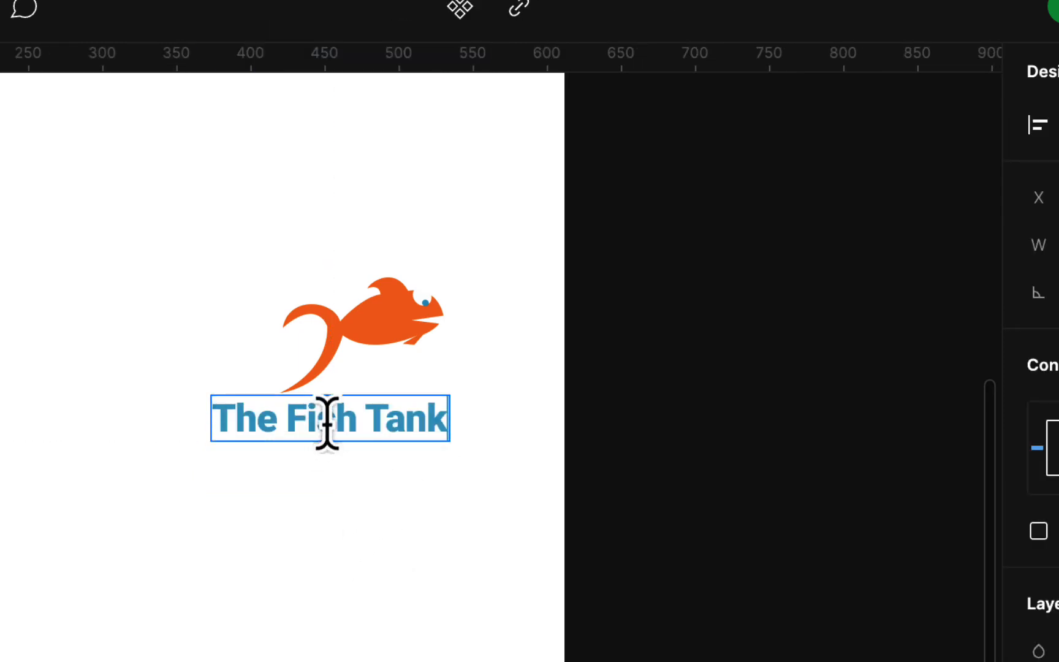
key("Escape")
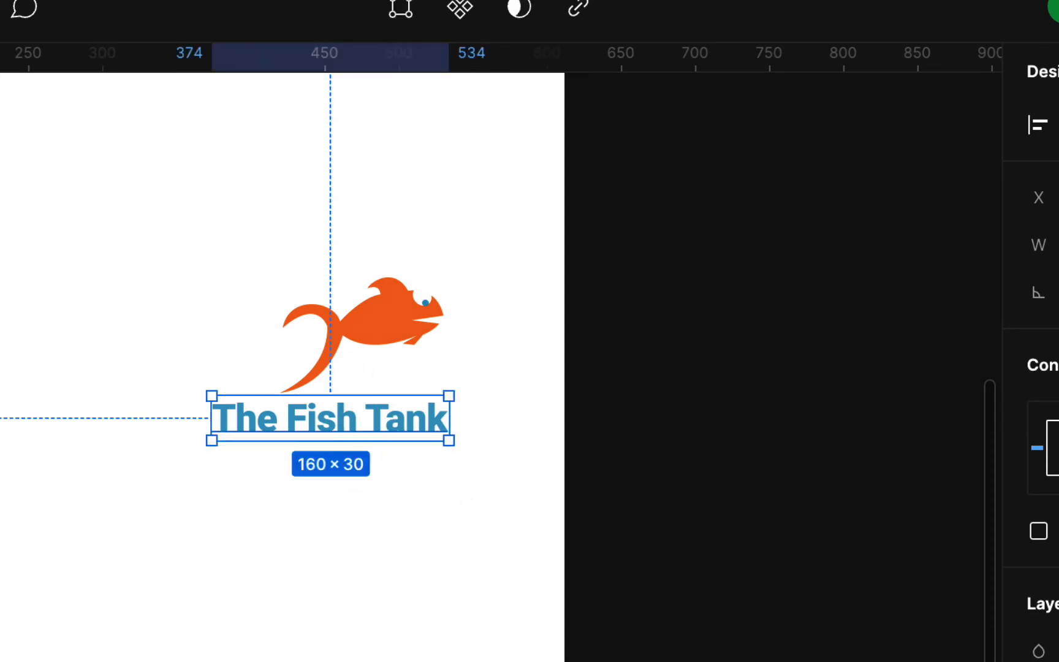
left_click_drag(381, 394, 390, 365)
left_click_drag(373, 442, 365, 504)
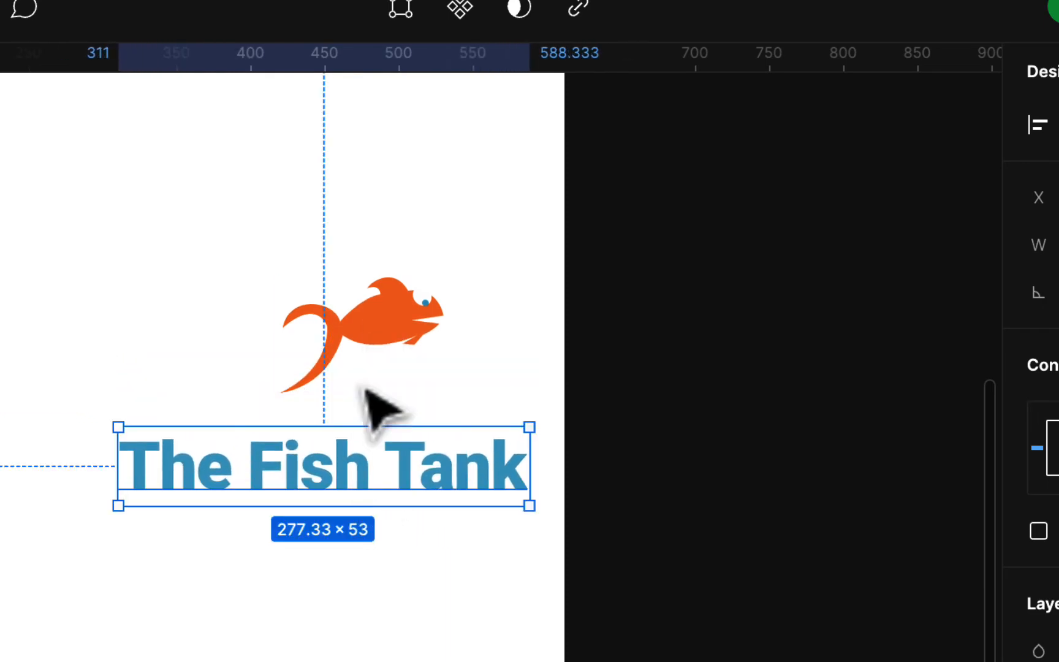
Move the fish below The Fish Tank text and rotate it slightly counterclockwise so it swims upward
left_click_drag(390, 344, 314, 402)
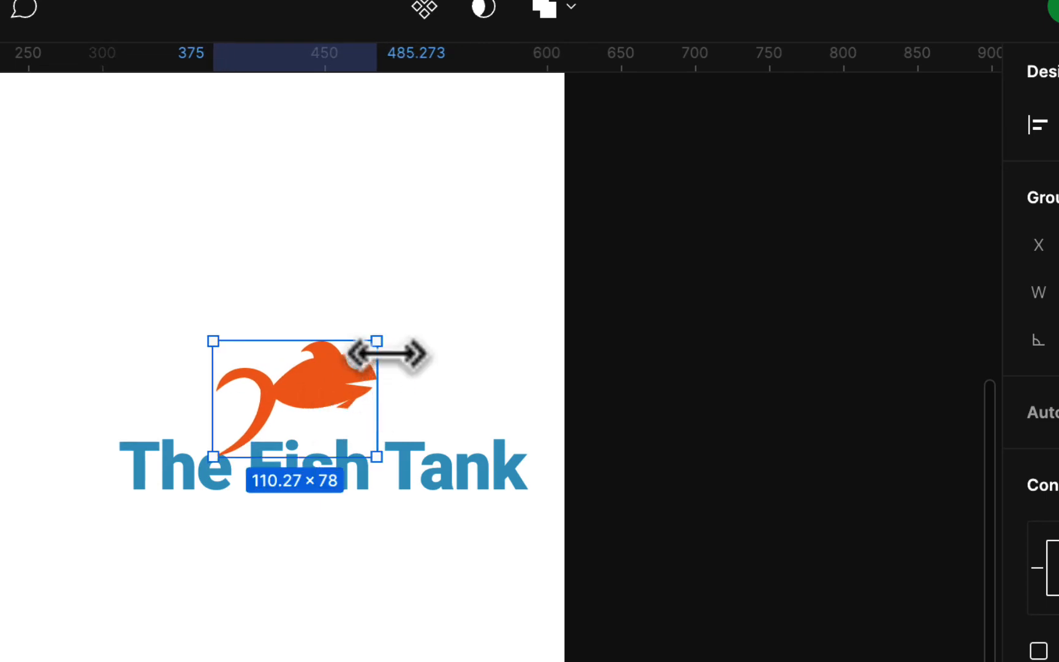
left_click_drag(396, 336, 421, 350)
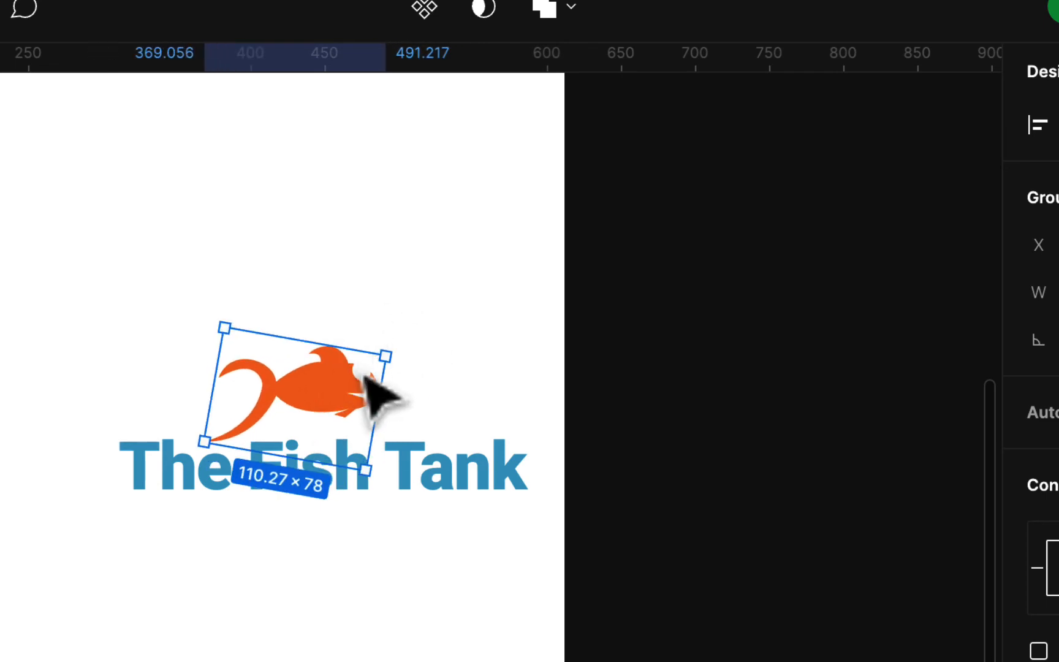
key("ctrl+z")
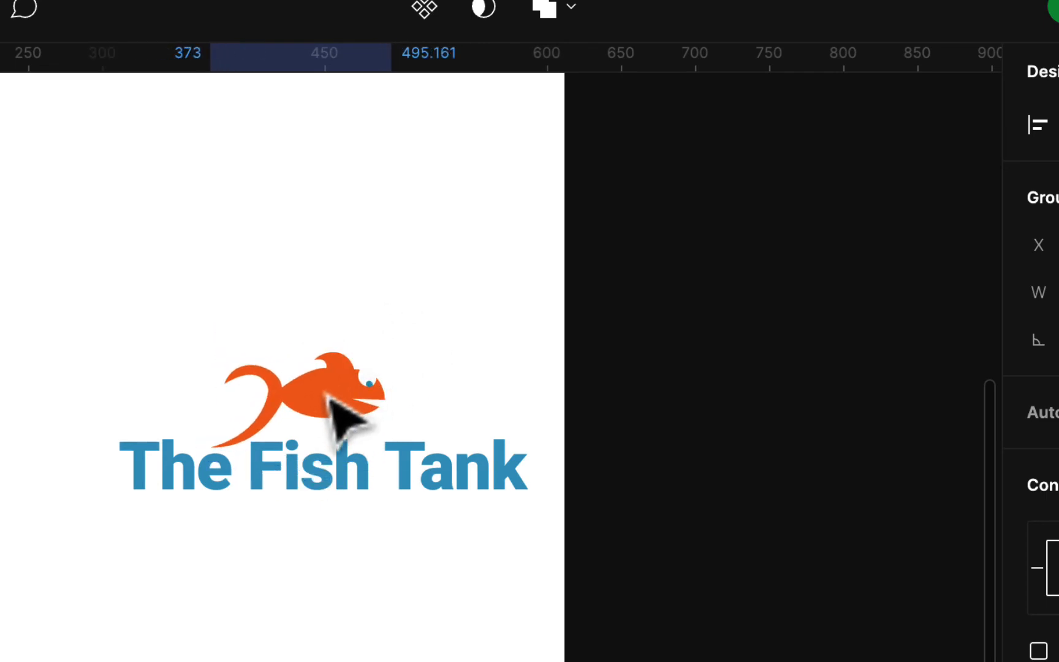
left_click_drag(329, 398, 337, 559)
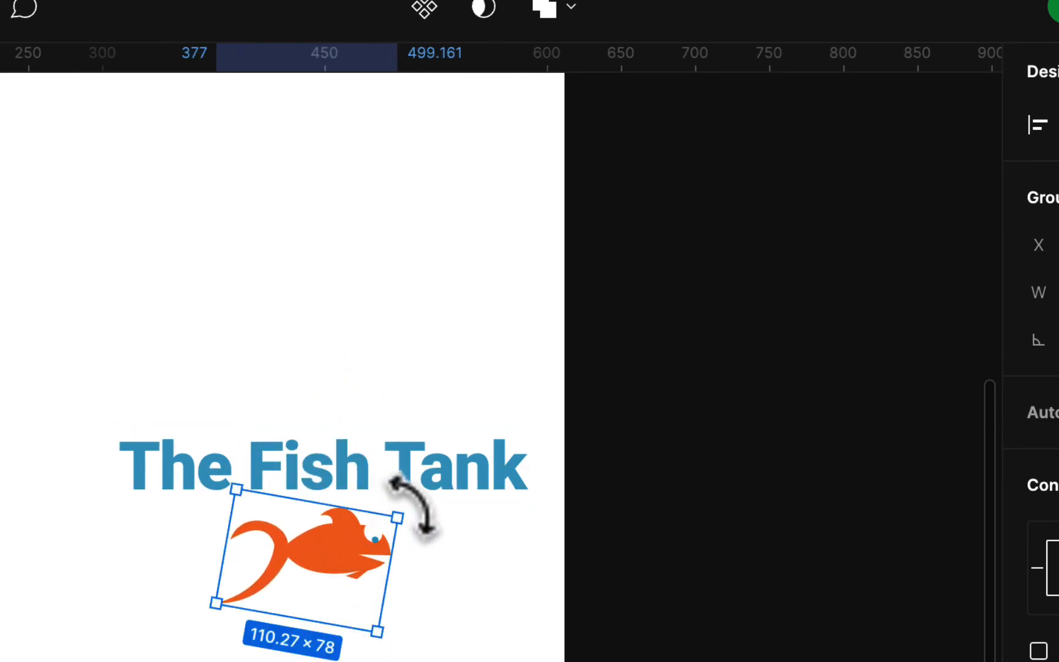
left_click_drag(413, 508, 406, 475)
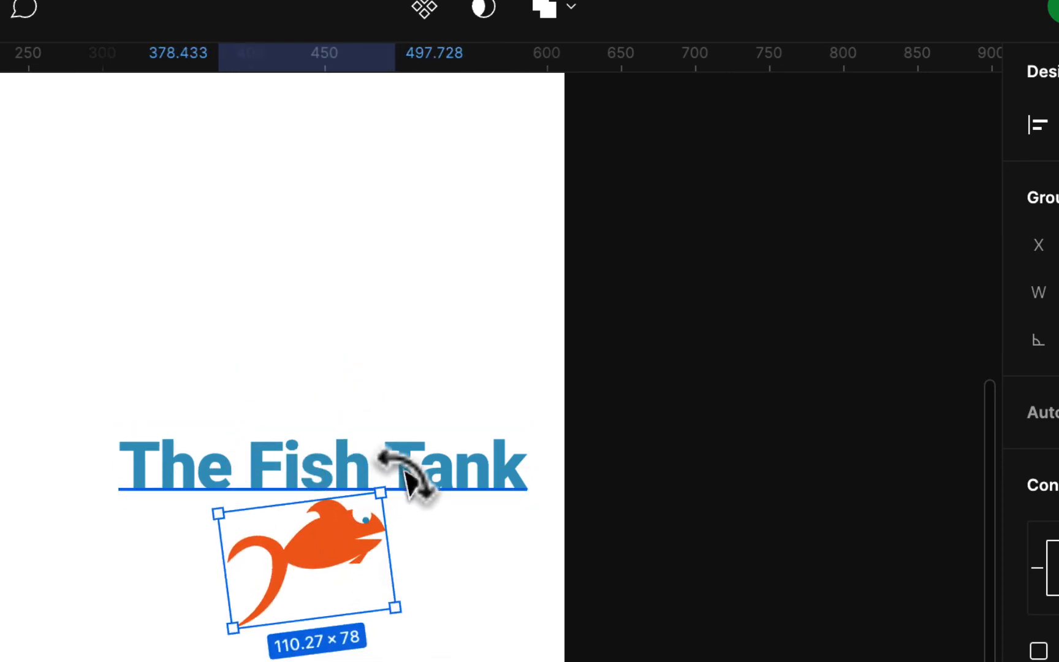
left_click(473, 548)
Scale the fish down to about 86 × 61 and position it beneath the word Fish
mouse_move(340, 557)
left_mouse_down()
mouse_move(265, 546)
mouse_move(335, 561)
left_mouse_up()
left_click_drag(392, 608, 354, 585)
left_click_drag(314, 534, 336, 540)
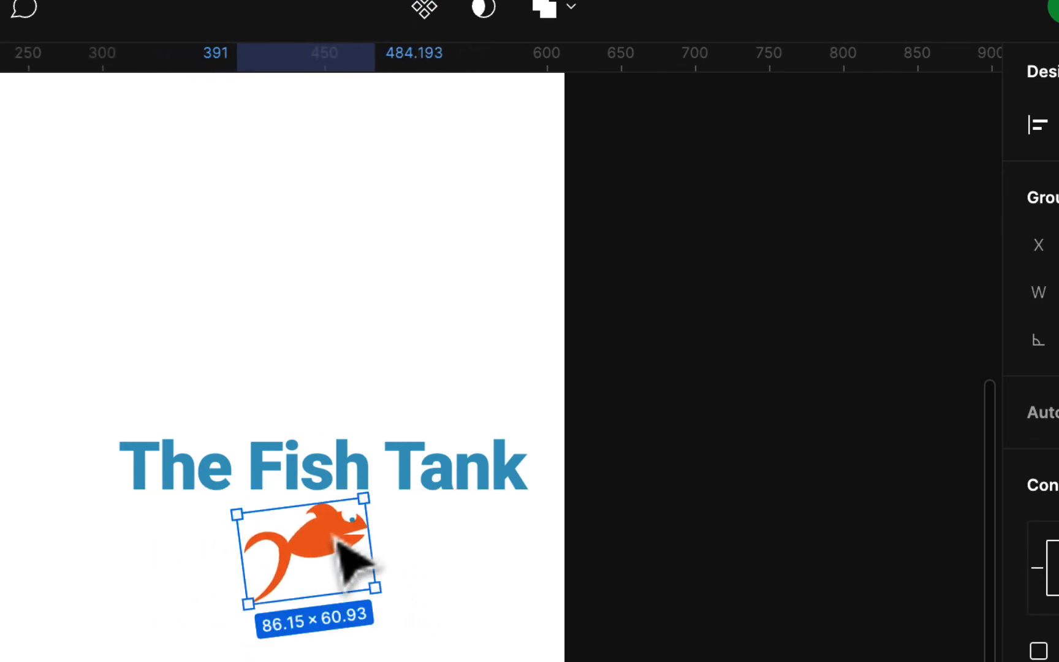
left_click(466, 567)
Examine the Oak Hollow, Maple Hills, Wine Store and Fish Tank logos together on the letter page
scroll(458, 564, "down", 5)
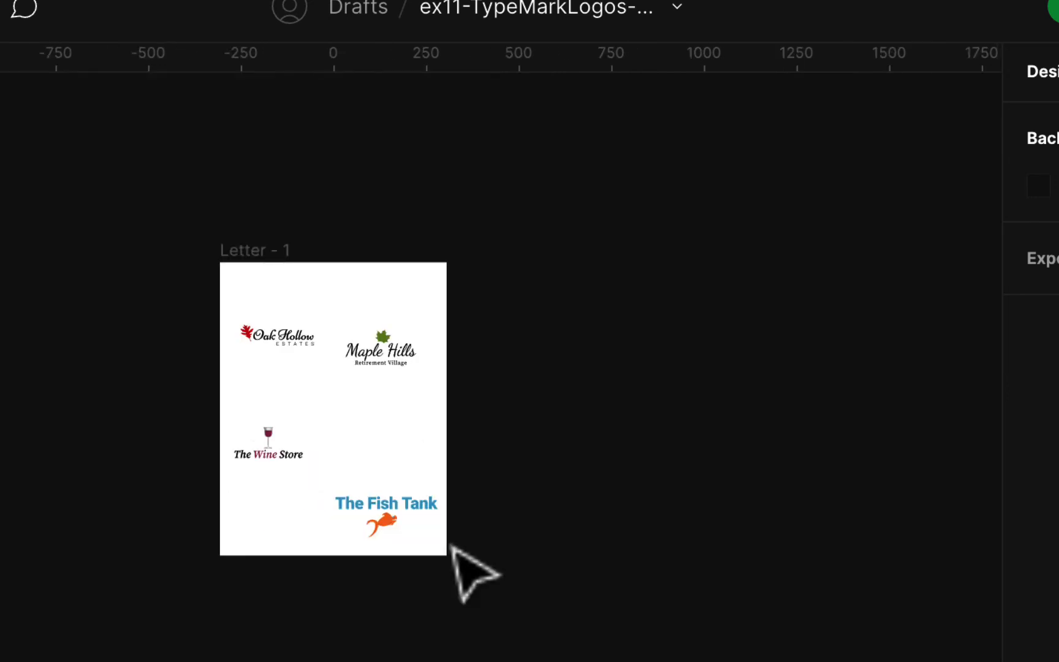
scroll(392, 432, "up", 3)
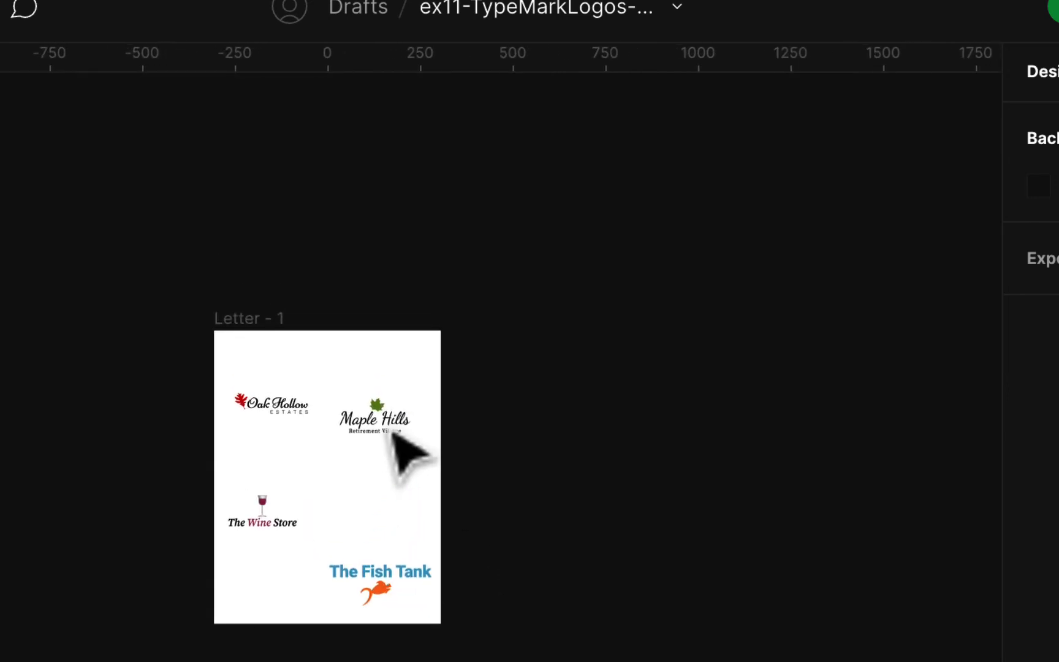
scroll(408, 453, "up", 5)
scroll(355, 426, "left", 4)
scroll(356, 426, "up", 1)
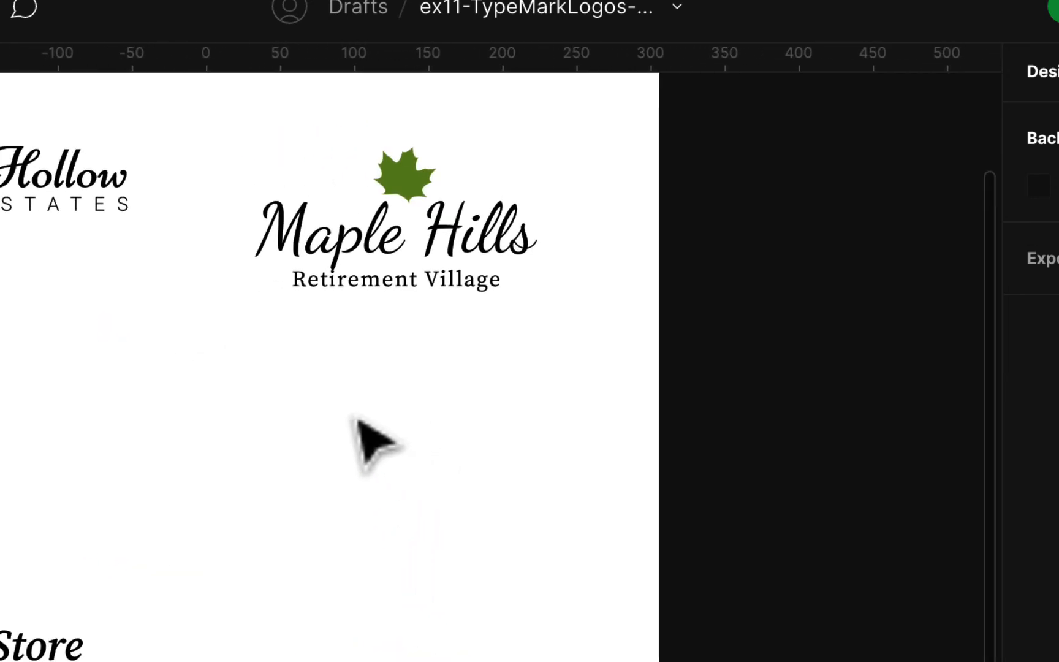
scroll(259, 395, "left", 4)
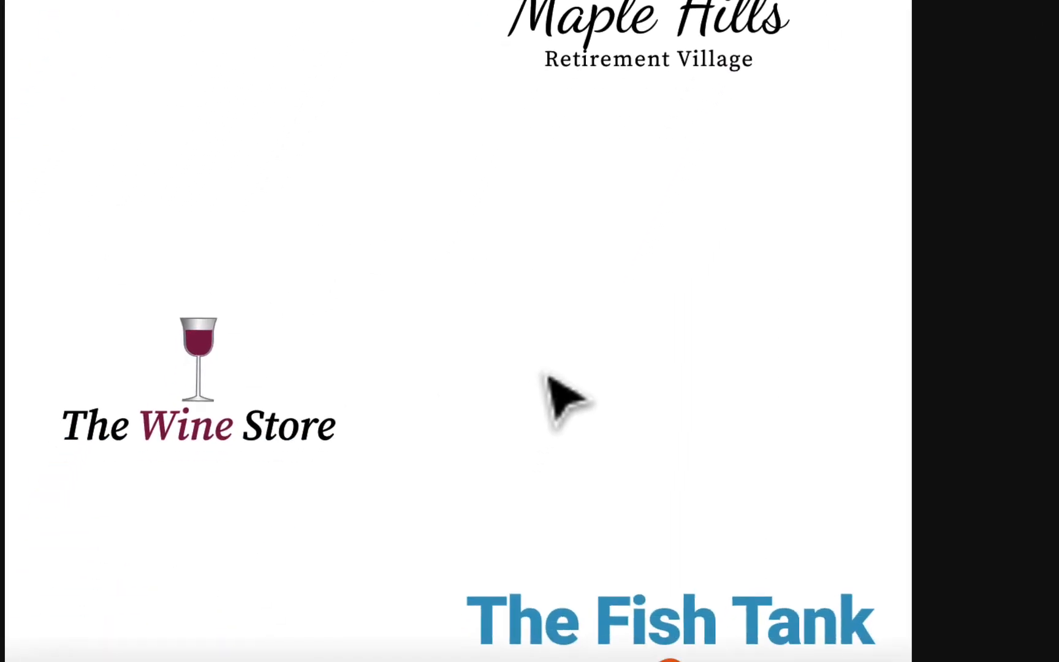
left_click(110, 589)
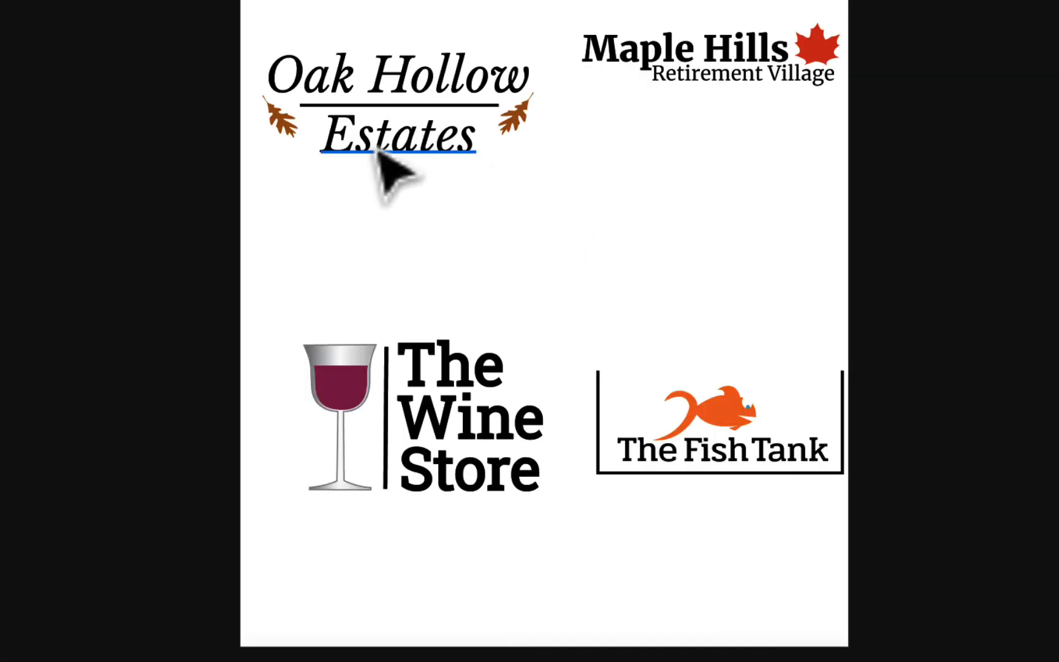
In the ex11-TypeMarkLogos-LK file, set the Estates text of the Oak Hollow logo to Bold
left_click(432, 146)
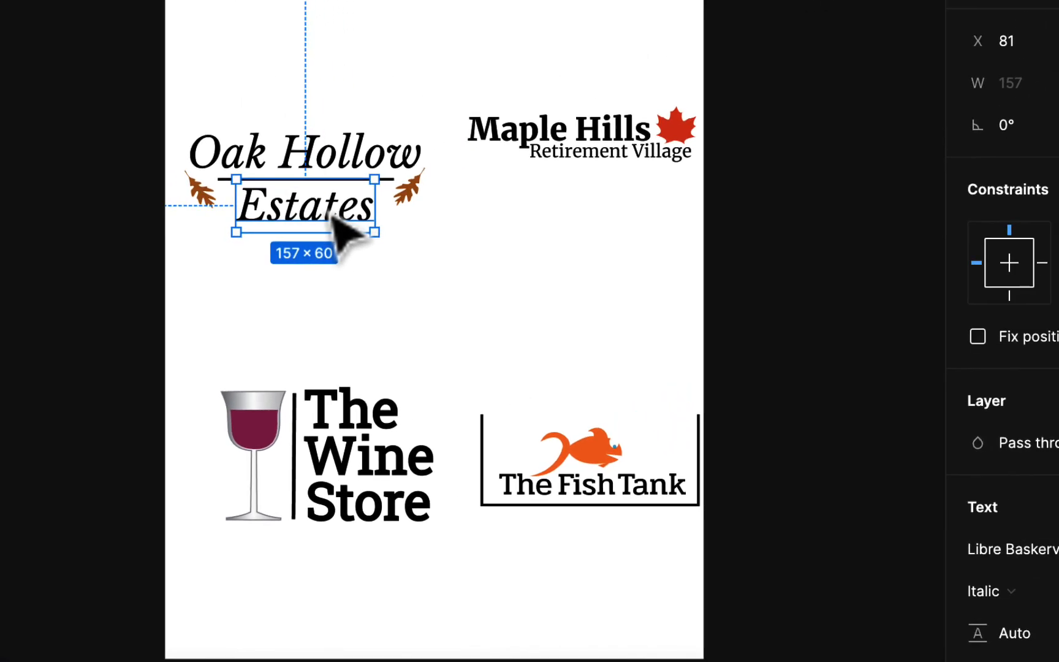
scroll(990, 247, "down", 2)
scroll(935, 268, "down", 1)
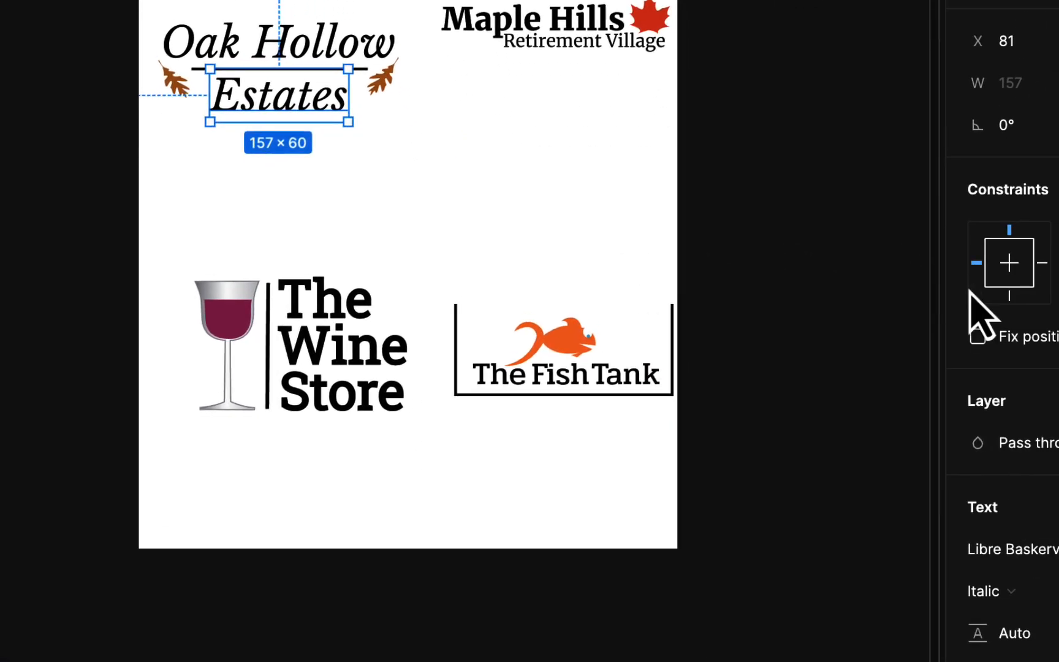
scroll(1044, 540, "down", 2)
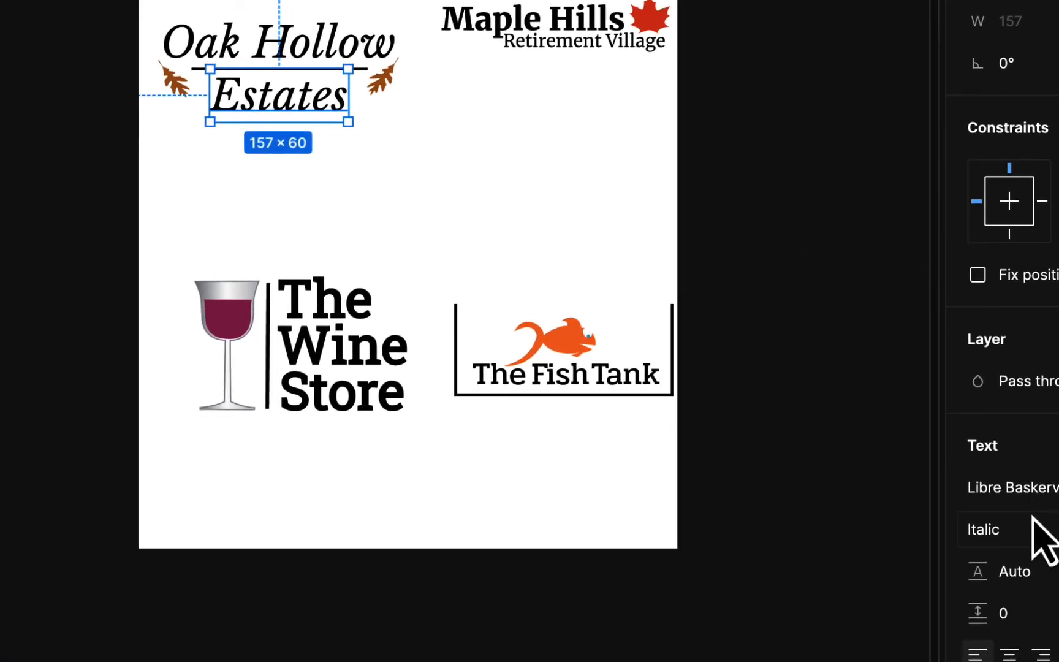
left_click(1036, 530)
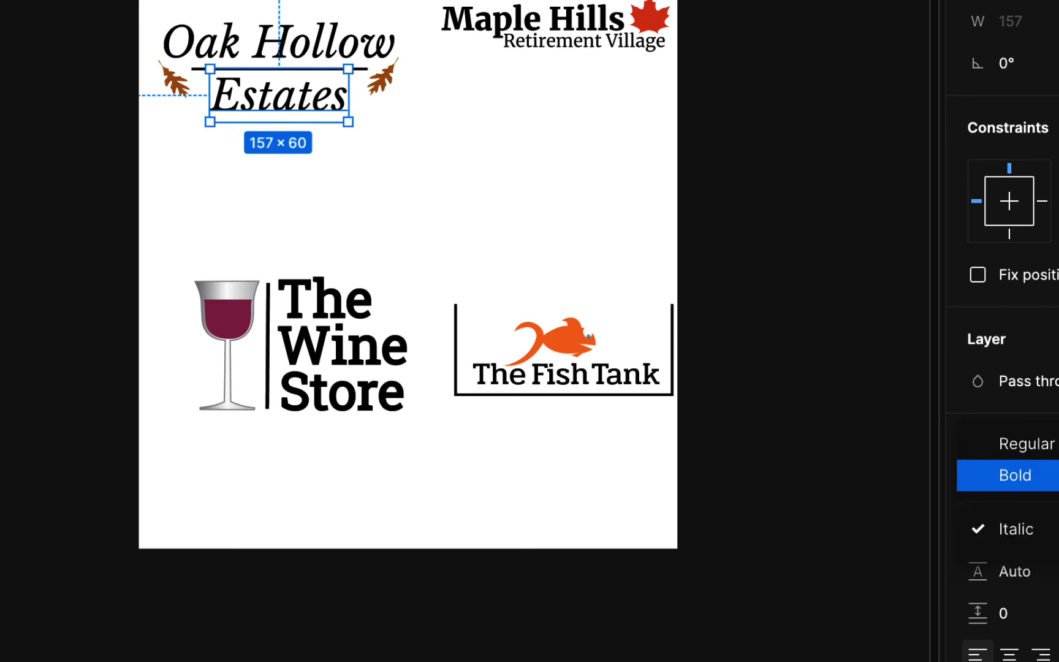
left_click(1015, 475)
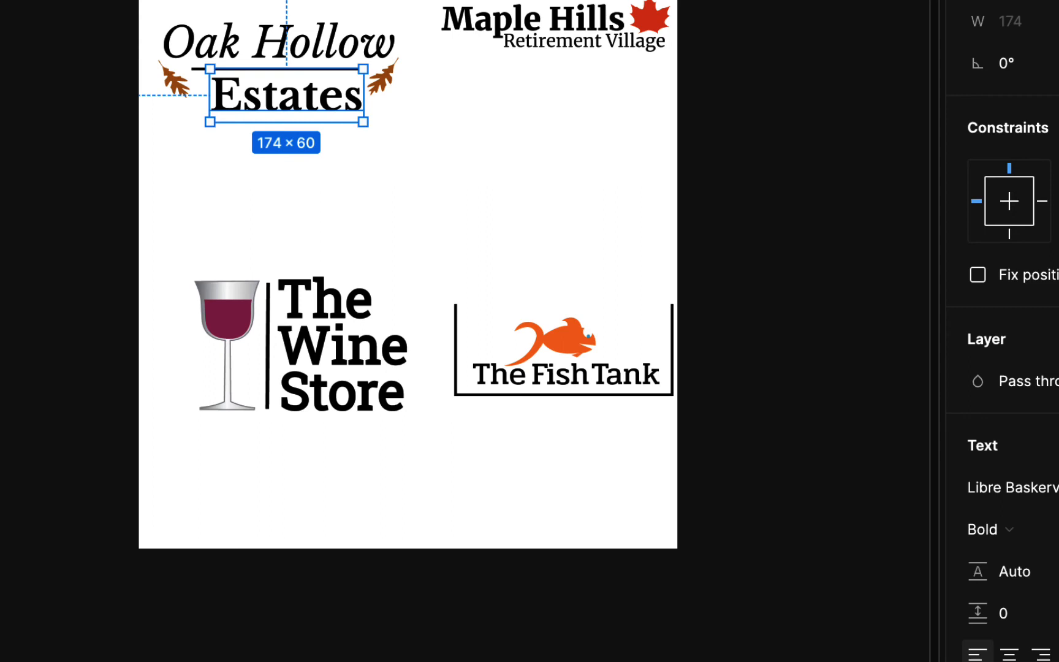
Set the Estates text to uppercase and scale it down to about 141 × 34
left_click(1058, 654)
left_click(828, 552)
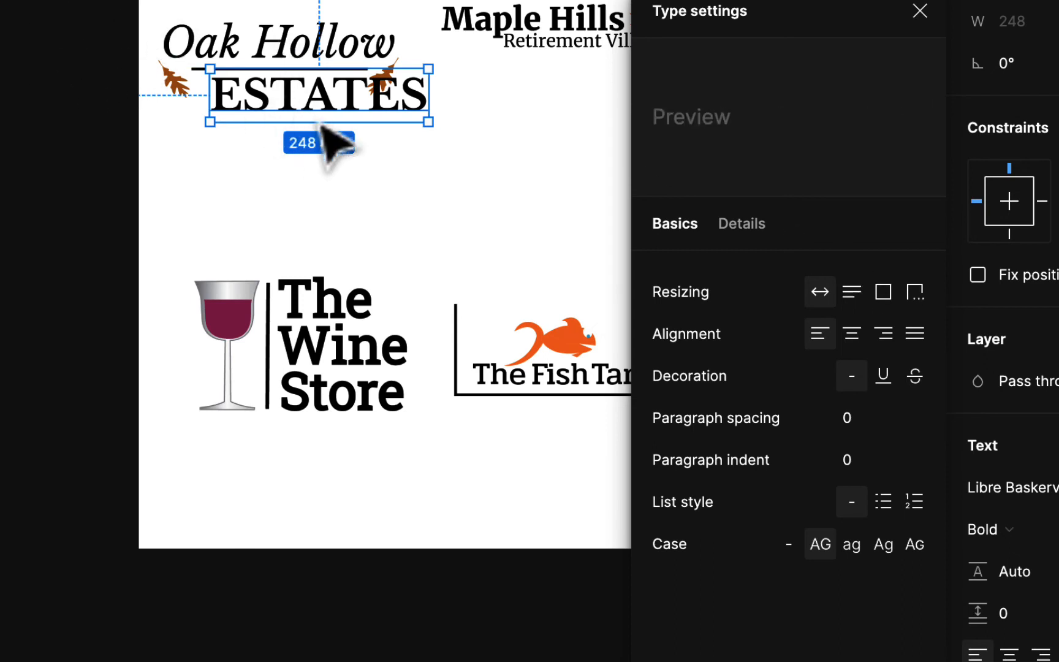
left_click_drag(319, 120, 323, 100)
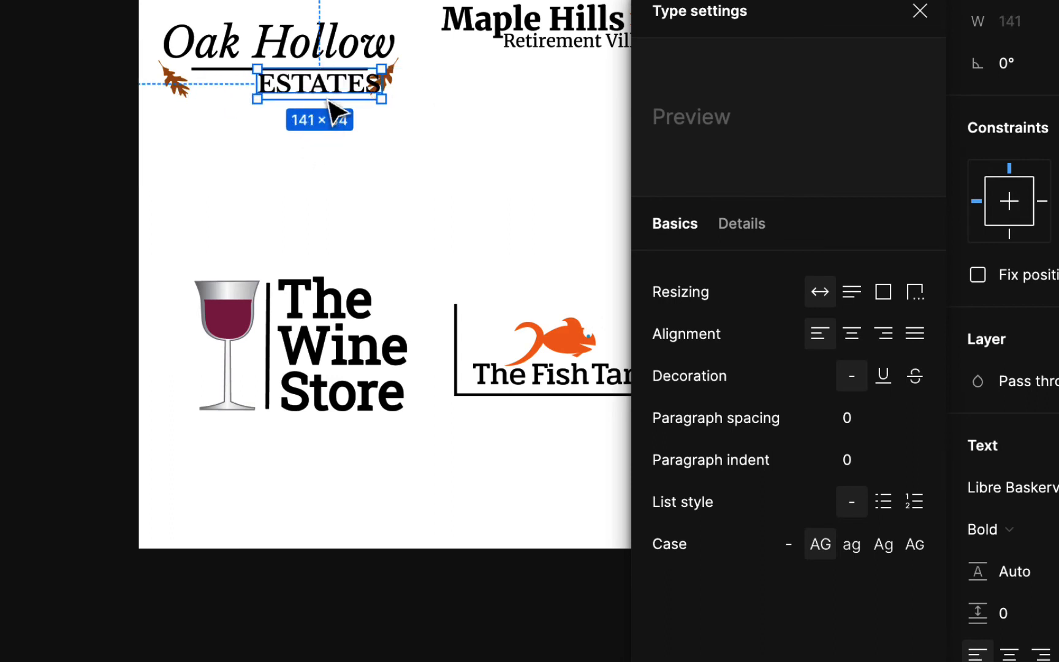
Close the type settings and move the ESTATES text to X 67, between the two oak leaves under the line
scroll(336, 113, "up", 3)
scroll(336, 114, "up", 10, "ctrl")
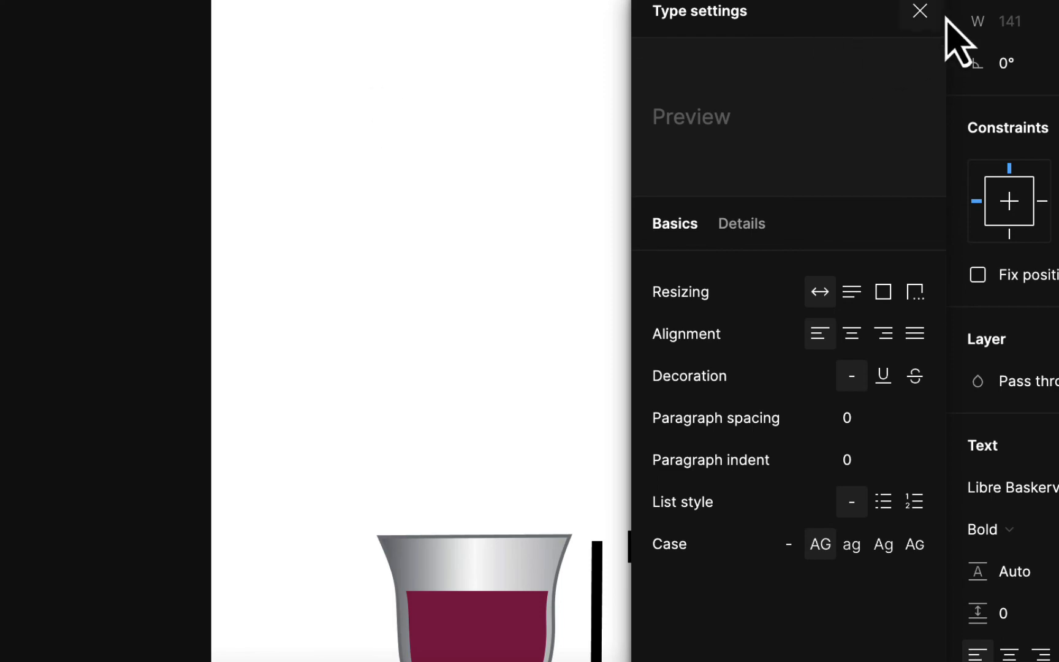
left_click(920, 12)
scroll(725, 184, "up", 3)
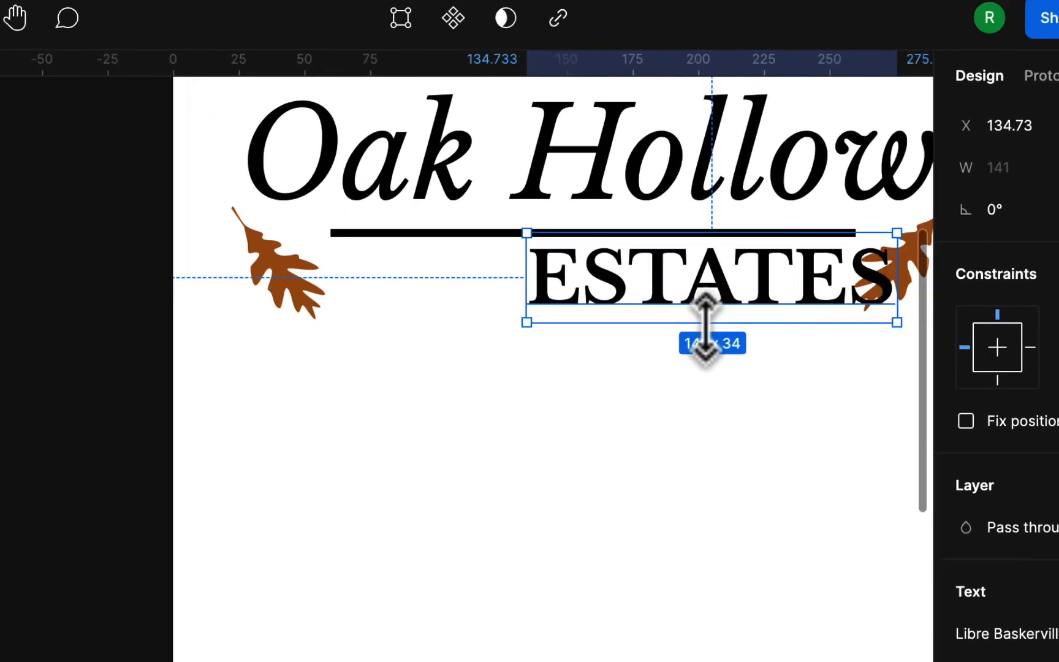
scroll(729, 182, "right", 2)
left_click_drag(634, 379, 448, 383)
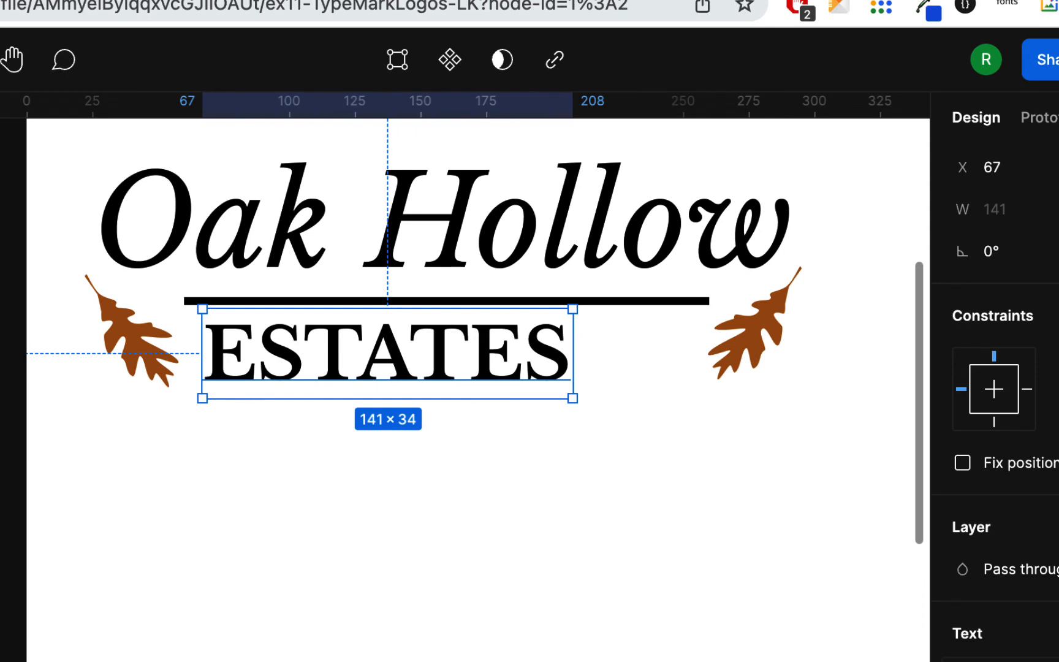
Widen the letter spacing of ESTATES in a lighter weight to about 190 wide and shift the text to X 64
key("Up")
key("Up")
key("Up")
key("Up")
key("Up")
key("Up")
key("Up")
key("Up")
key("Up")
key("Up")
key("Up")
key("Up")
key("Up")
key("Up")
key("Up")
key("Up")
key("Up")
key("Up")
key("Up")
key("Up")
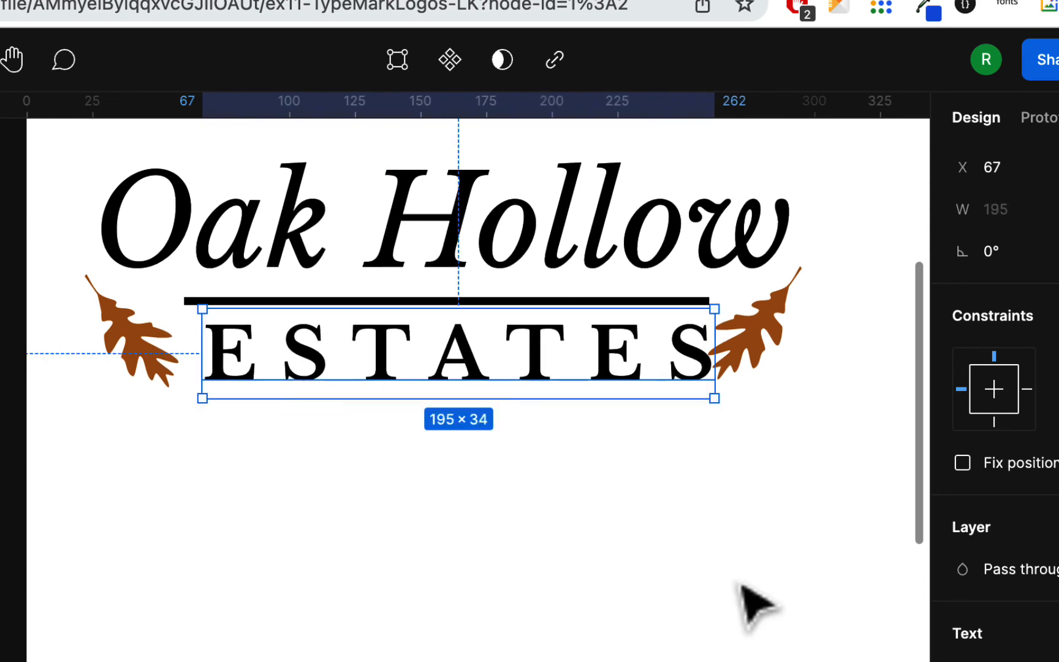
mouse_move(607, 354)
left_mouse_down()
mouse_move(588, 354)
mouse_move(597, 355)
left_mouse_up()
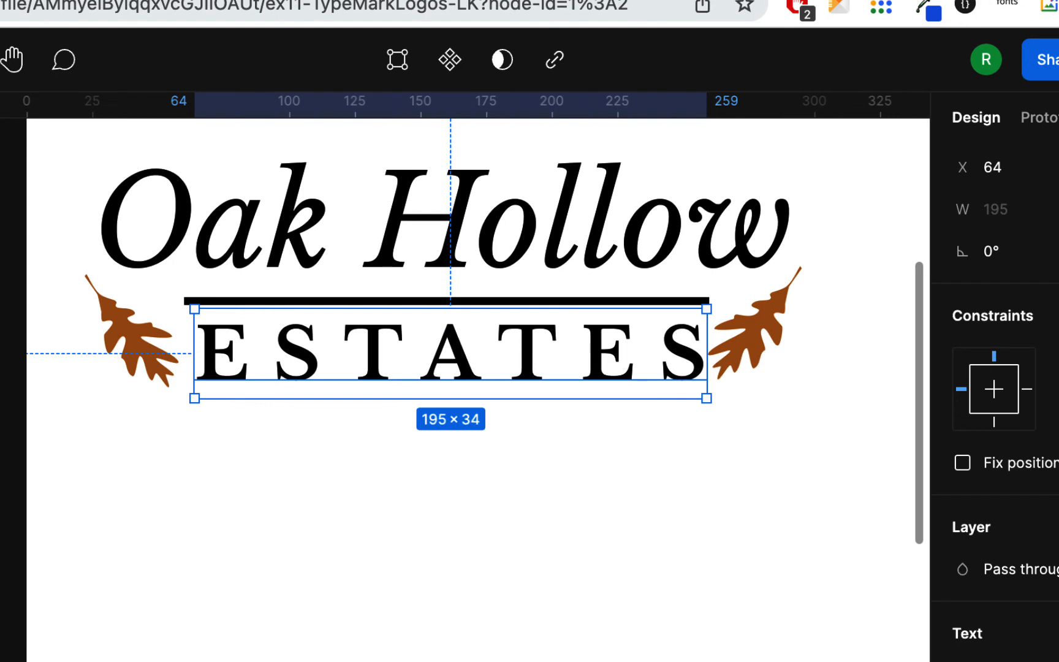
left_click(616, 517)
left_click(516, 352)
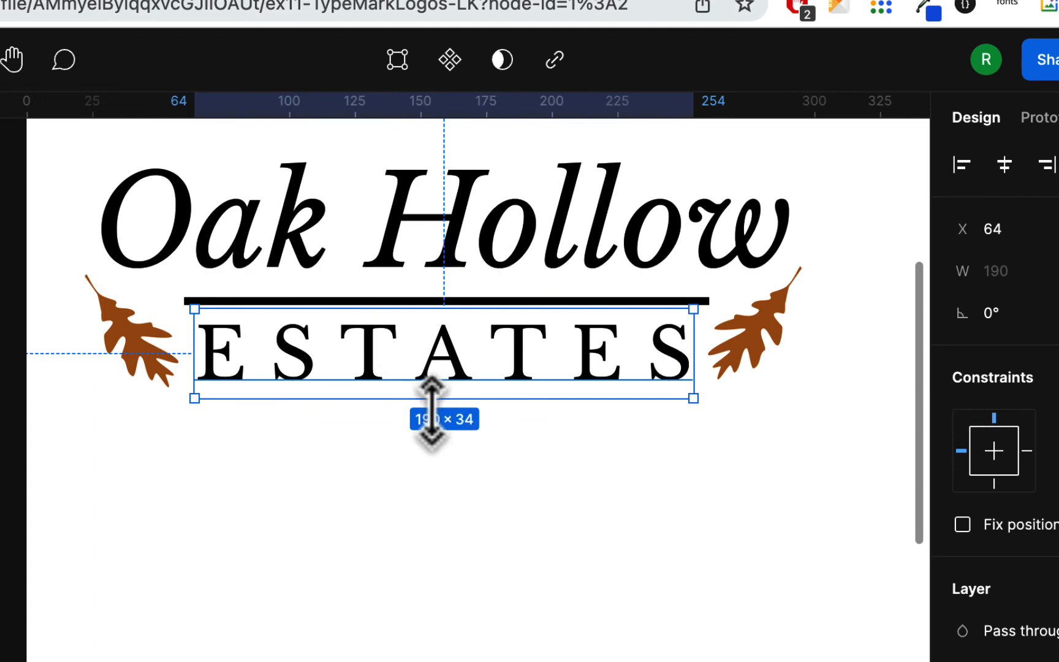
Scale ESTATES down to 27 high, widen its letter spacing to about 175 wide, and centre it between the leaves at X 73
left_click_drag(431, 399, 433, 383)
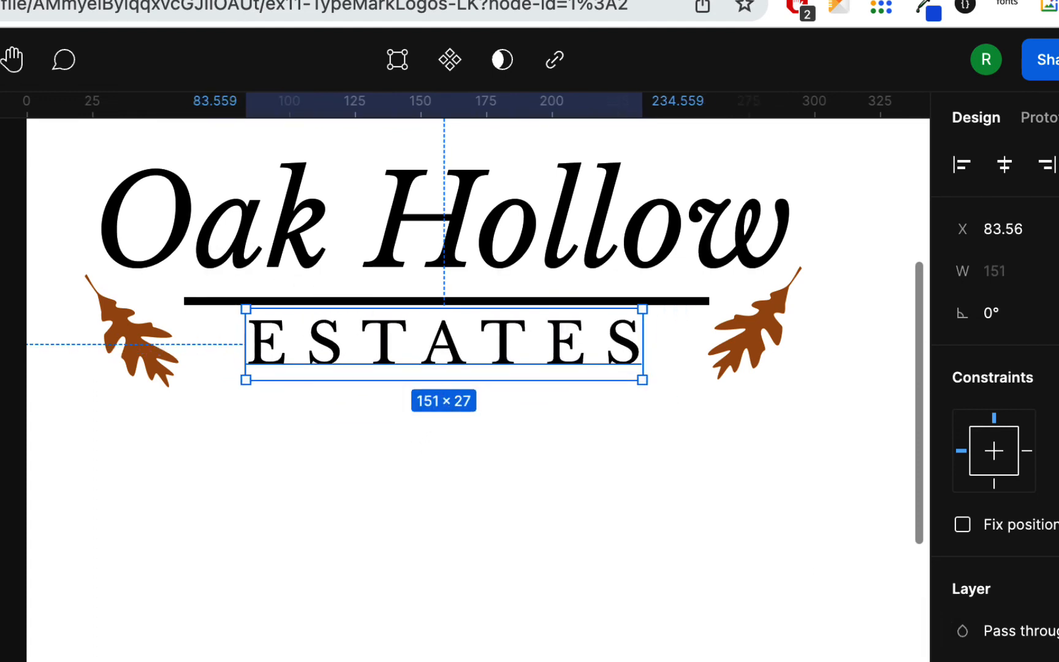
key("Up")
key("Up")
key("Up")
key("Up")
key("Up")
key("Up")
key("Up")
key("Up")
key("Up")
key("Up")
key("Up")
key("Up")
key("Up")
key("Up")
key("Up")
key("Up")
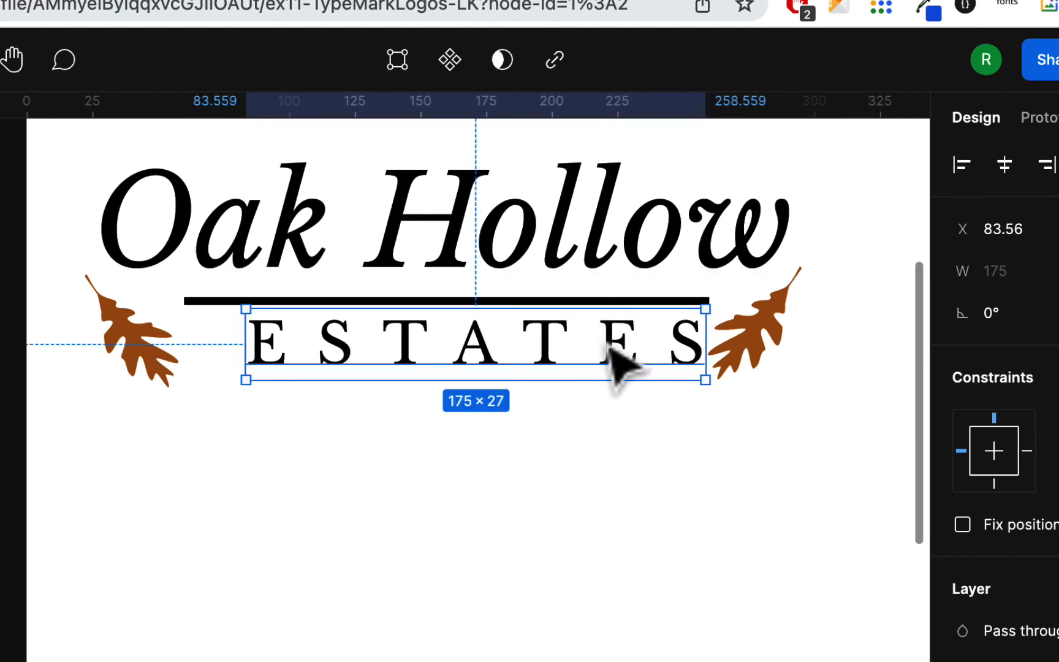
left_click_drag(608, 345, 580, 357)
left_click(662, 494)
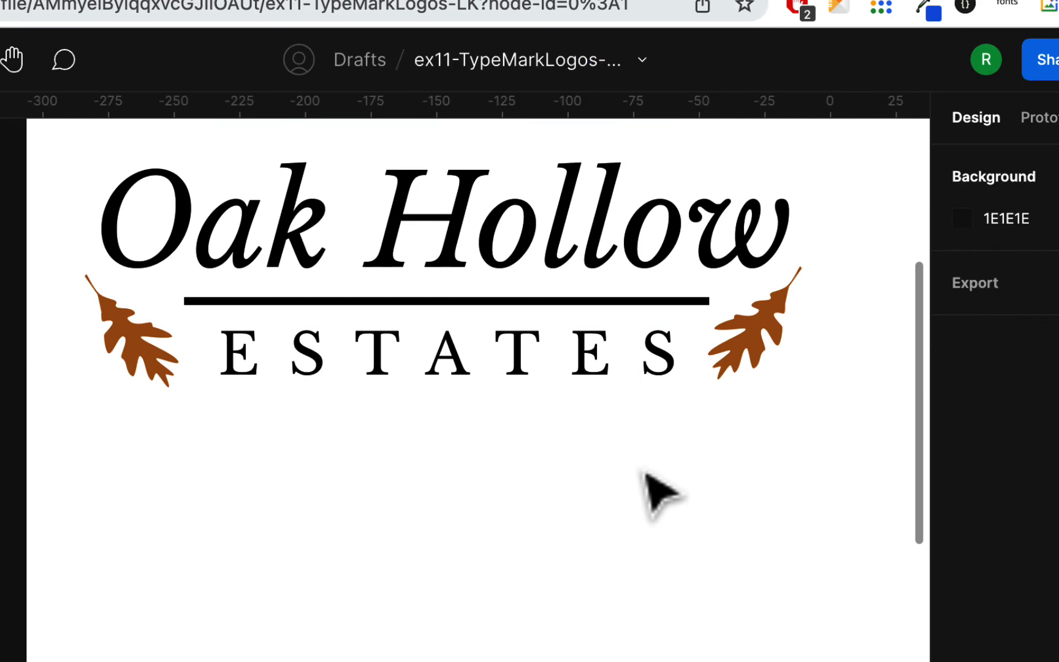
Move the left oak leaf up slightly so it sits level with the right leaf
left_click(135, 342)
left_click_drag(135, 340, 135, 334)
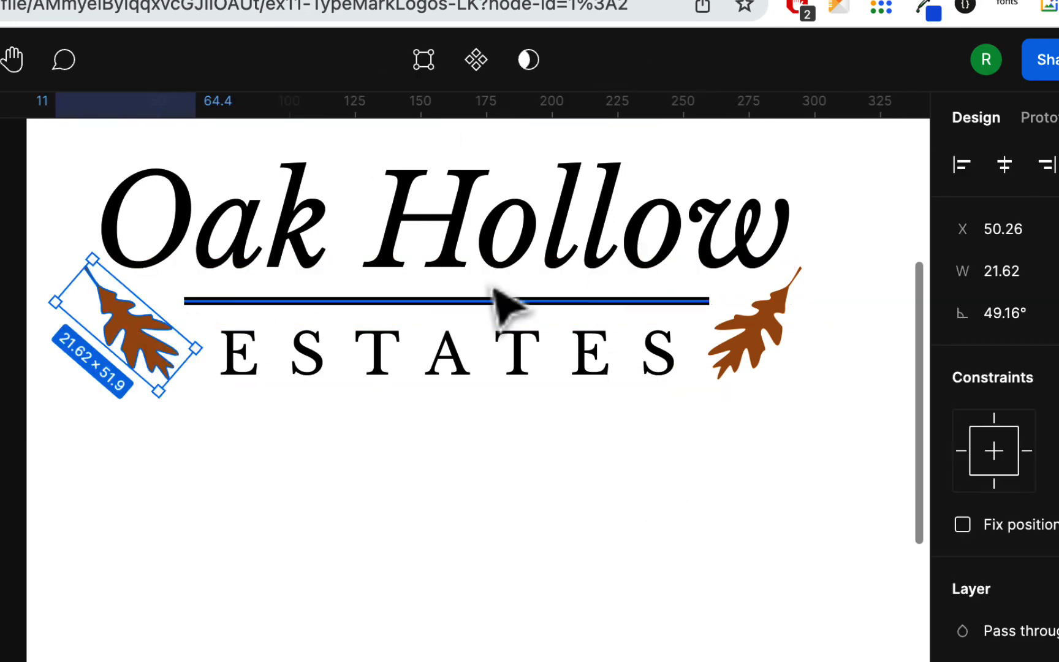
left_click(785, 346)
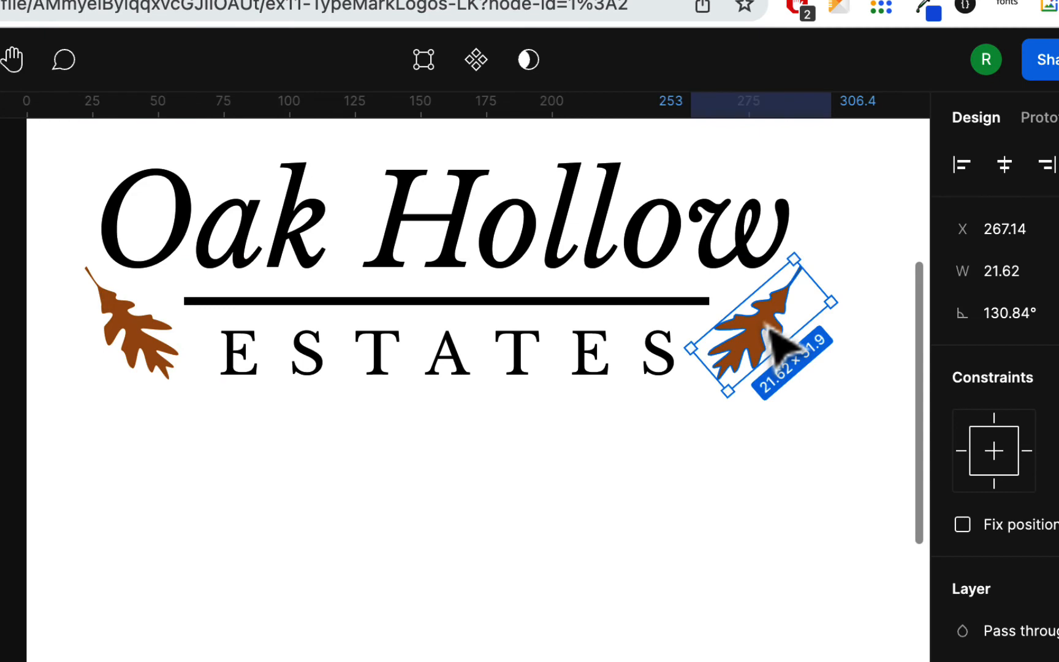
left_click(774, 582)
Set the ESTATES text to Bold and fill it with the brown sampled from the left oak leaf
left_click(582, 354)
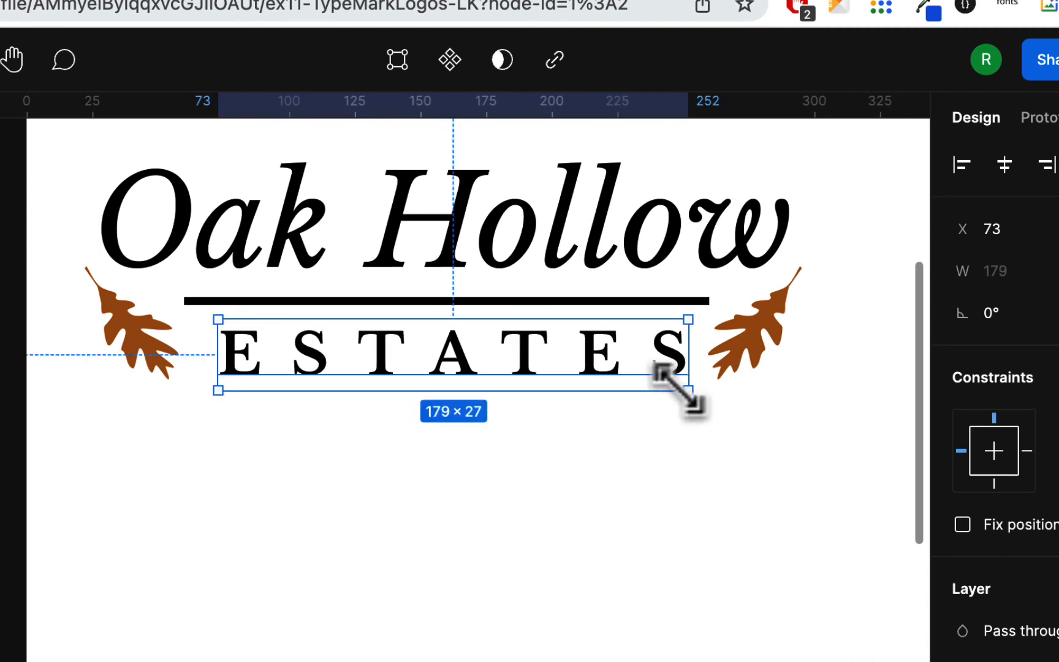
scroll(993, 398, "down", 3)
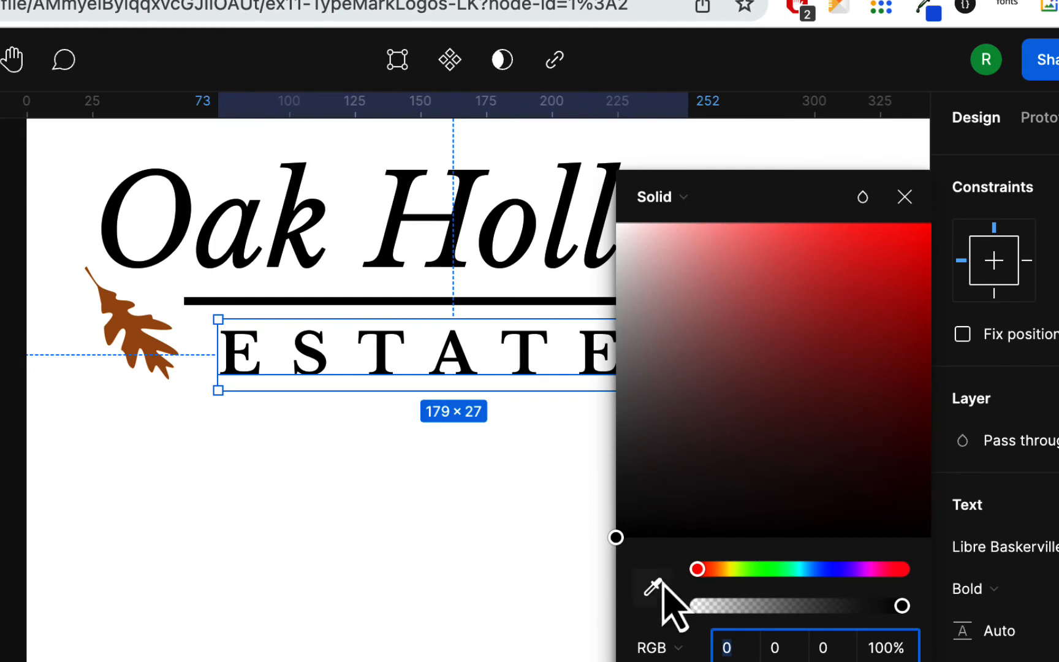
left_click(656, 587)
left_click(138, 331)
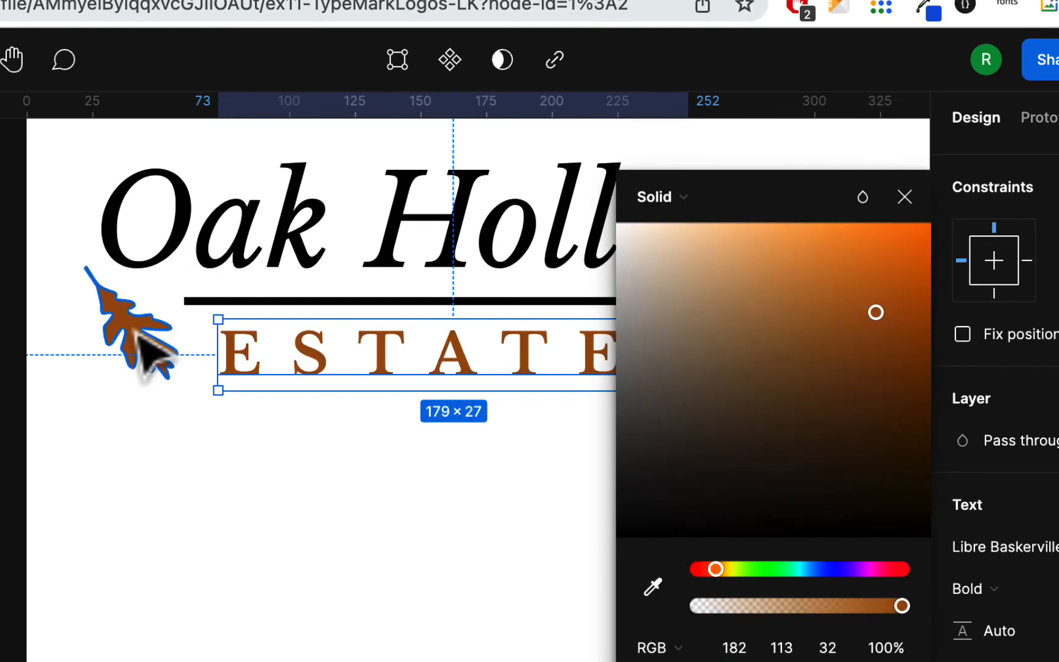
left_click(461, 591)
left_click(661, 301)
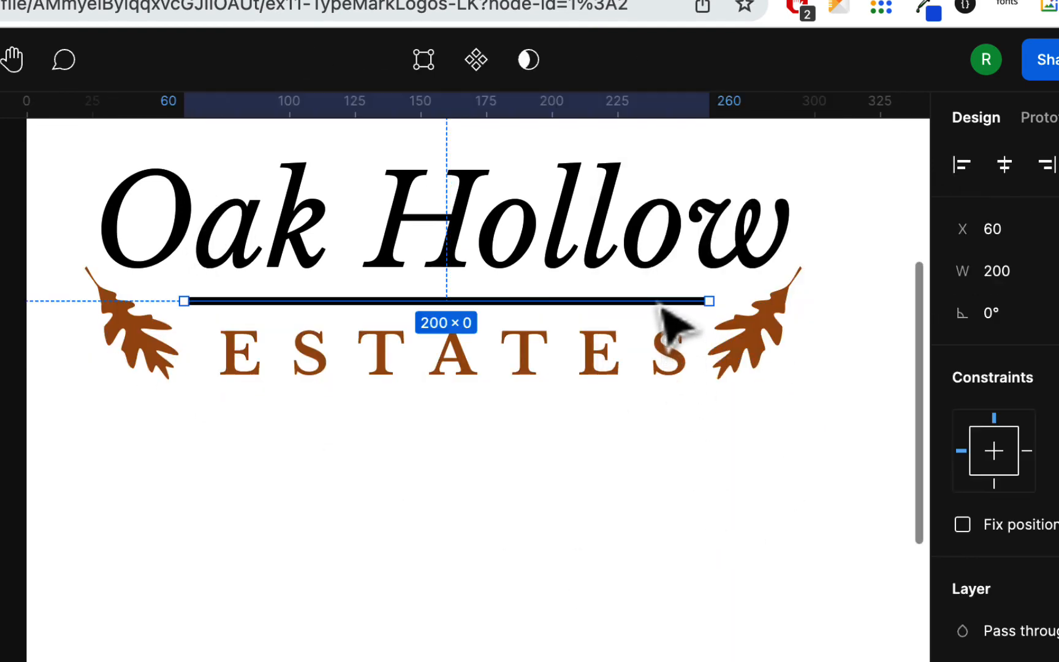
scroll(647, 581, "down", 5)
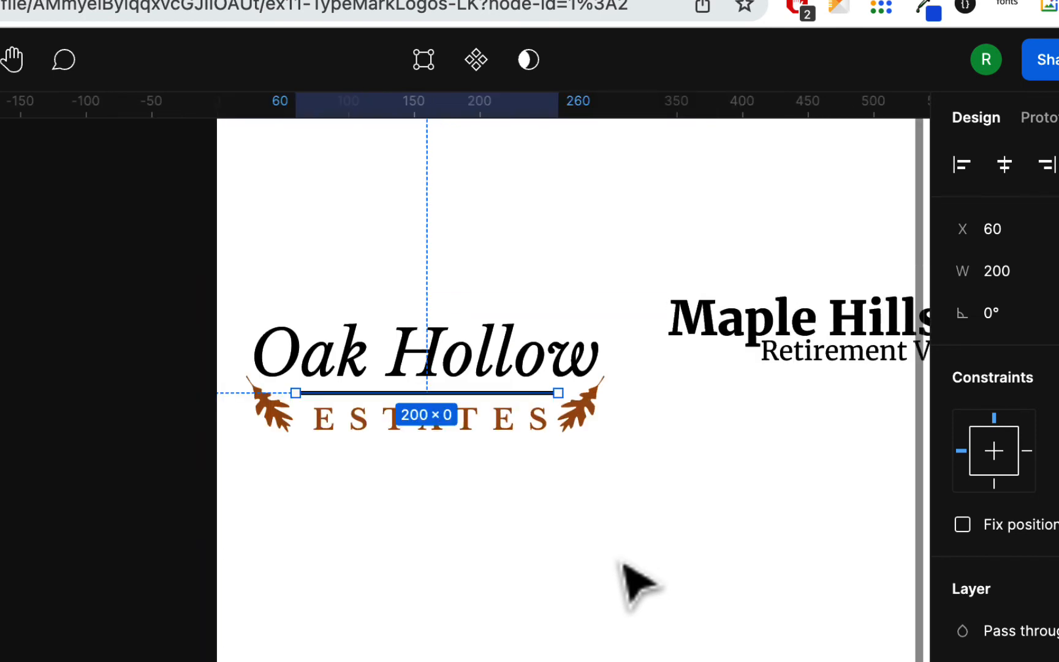
left_click(628, 582)
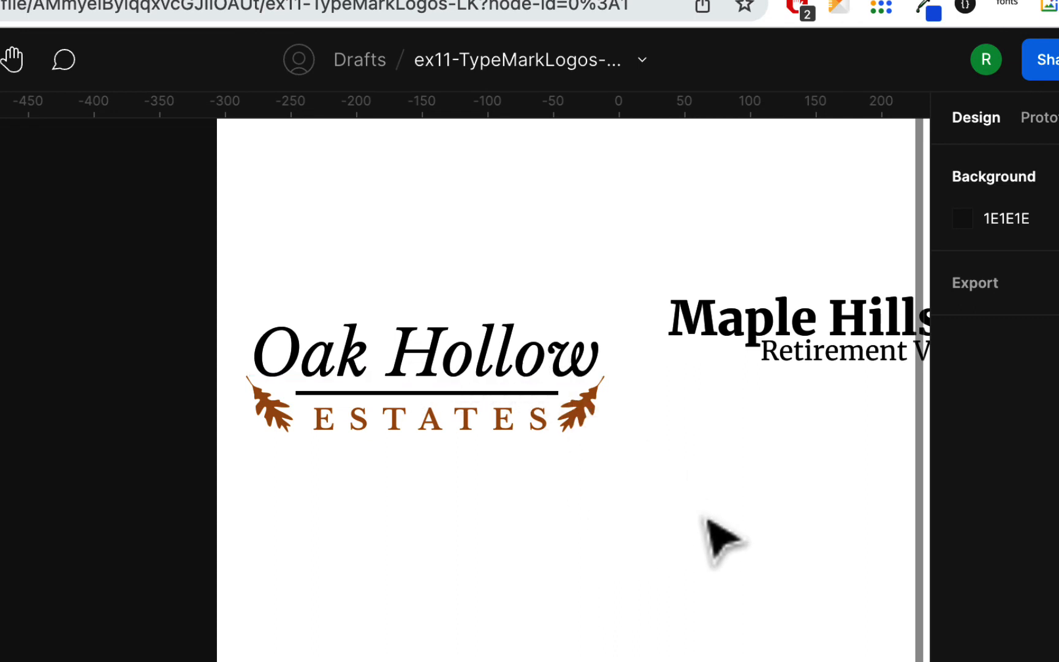
left_click(521, 366)
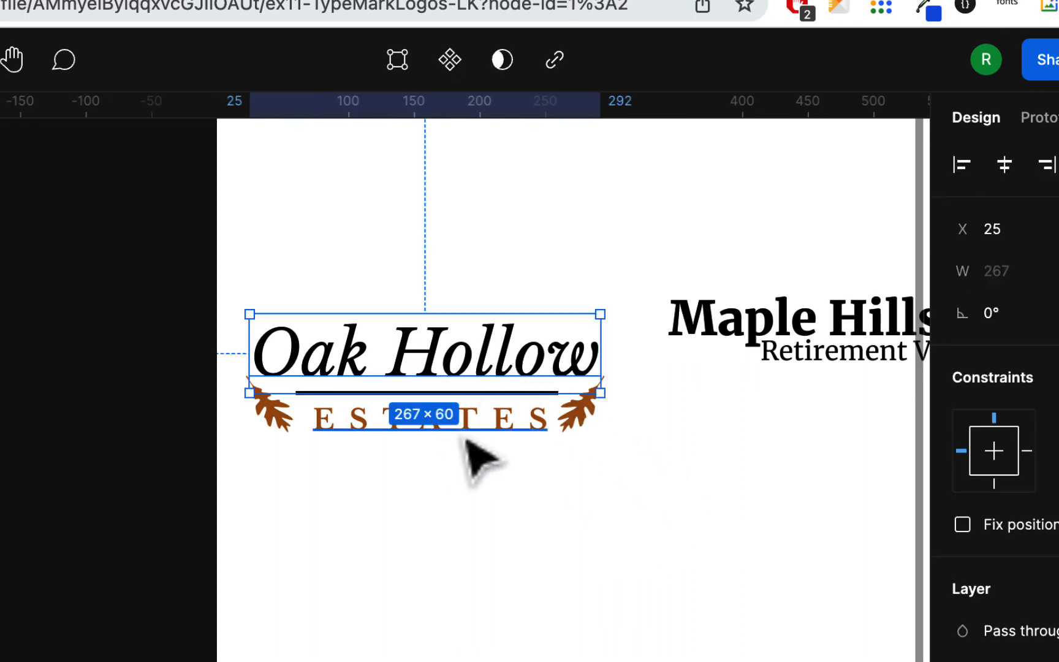
Rotate the maple leaf of the Maple Hills logo to about -12° and move it slightly to about X 559
scroll(606, 540, "right", 5)
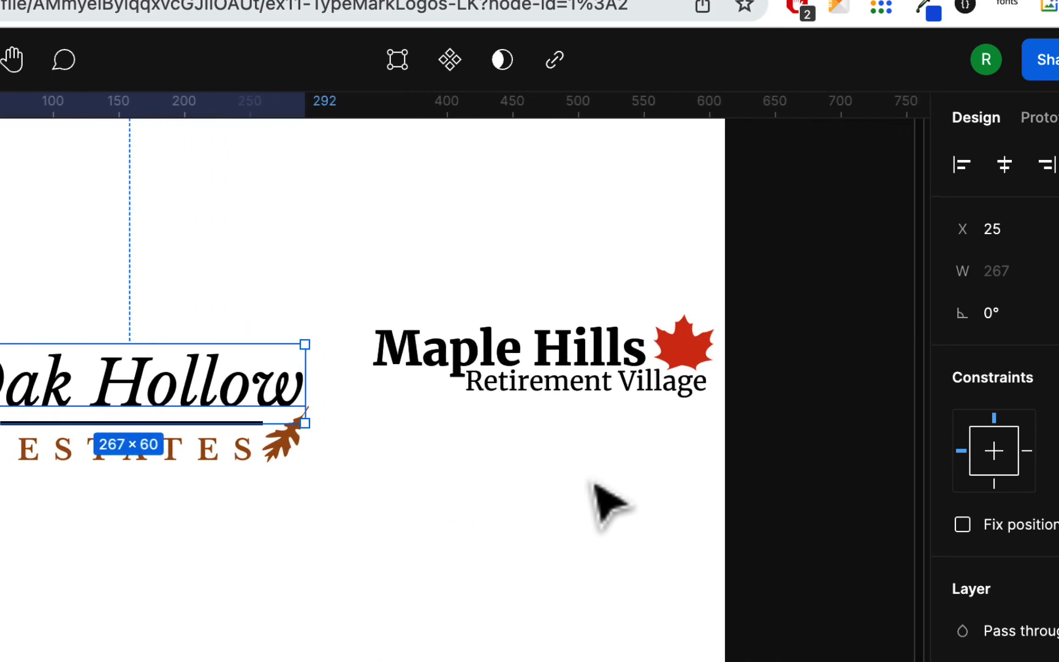
left_click(597, 340)
left_click(689, 345)
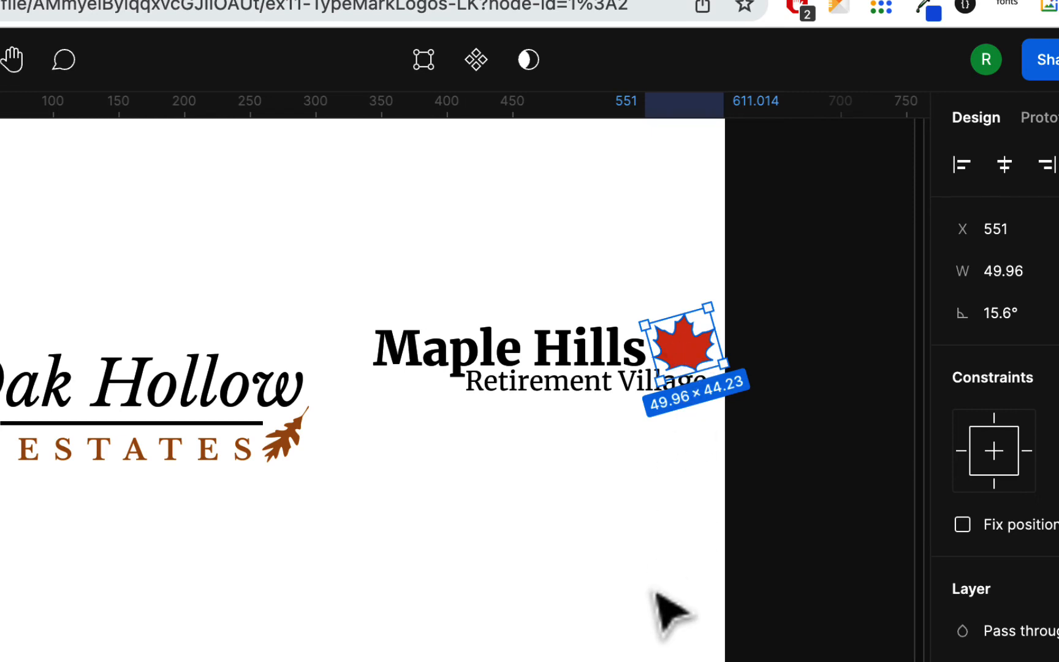
scroll(675, 456, "up", 5, "ctrl")
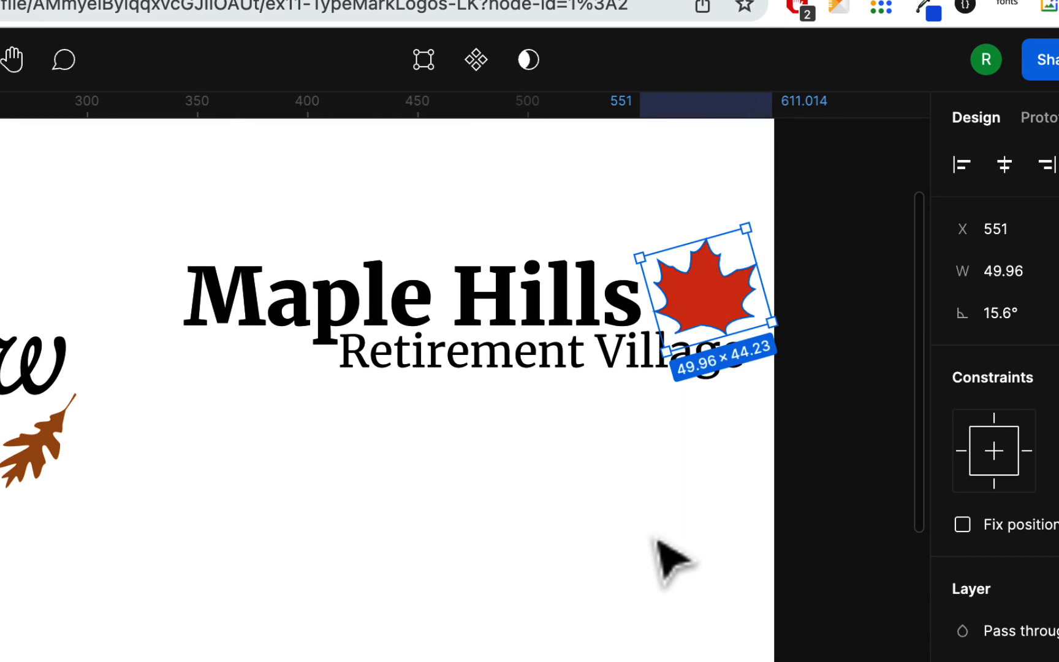
scroll(658, 539, "right", 4)
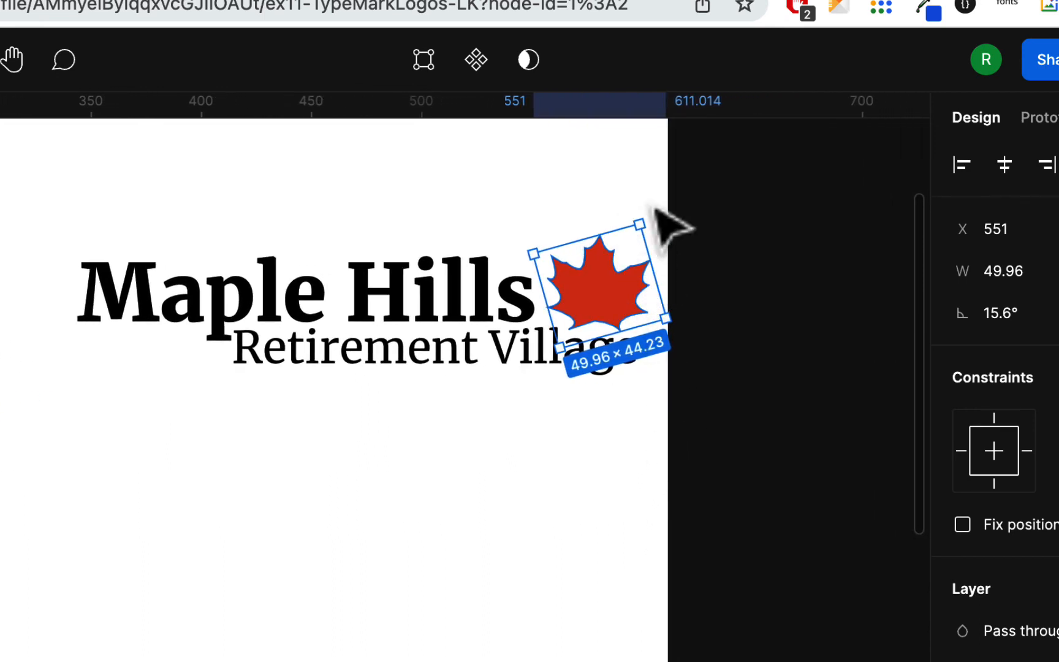
left_click_drag(646, 216, 699, 230)
left_click(607, 277)
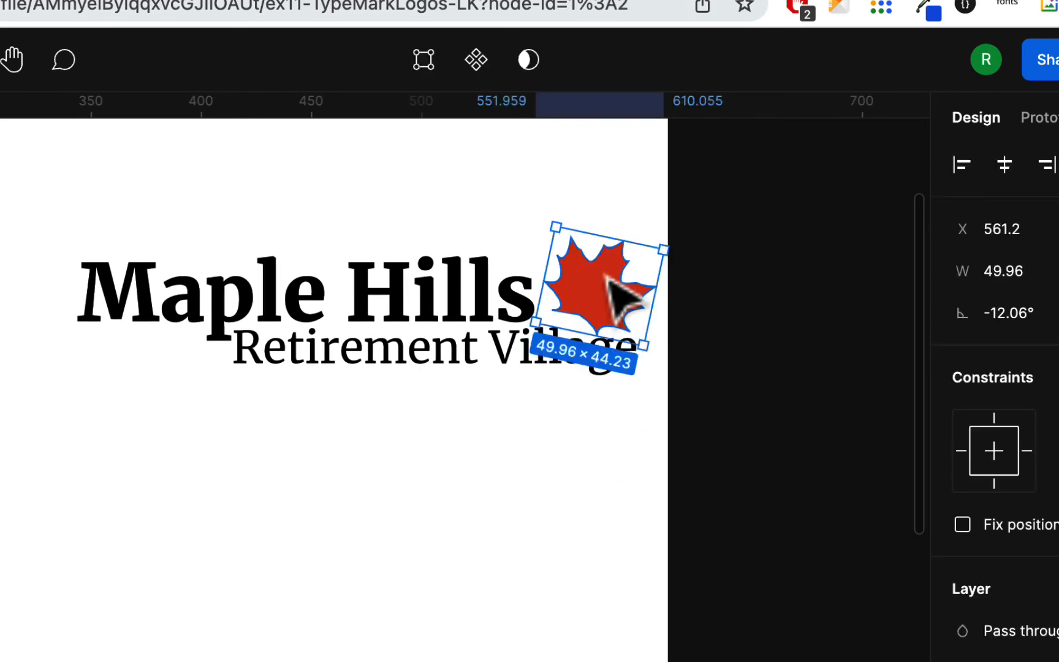
left_click_drag(607, 277, 602, 273)
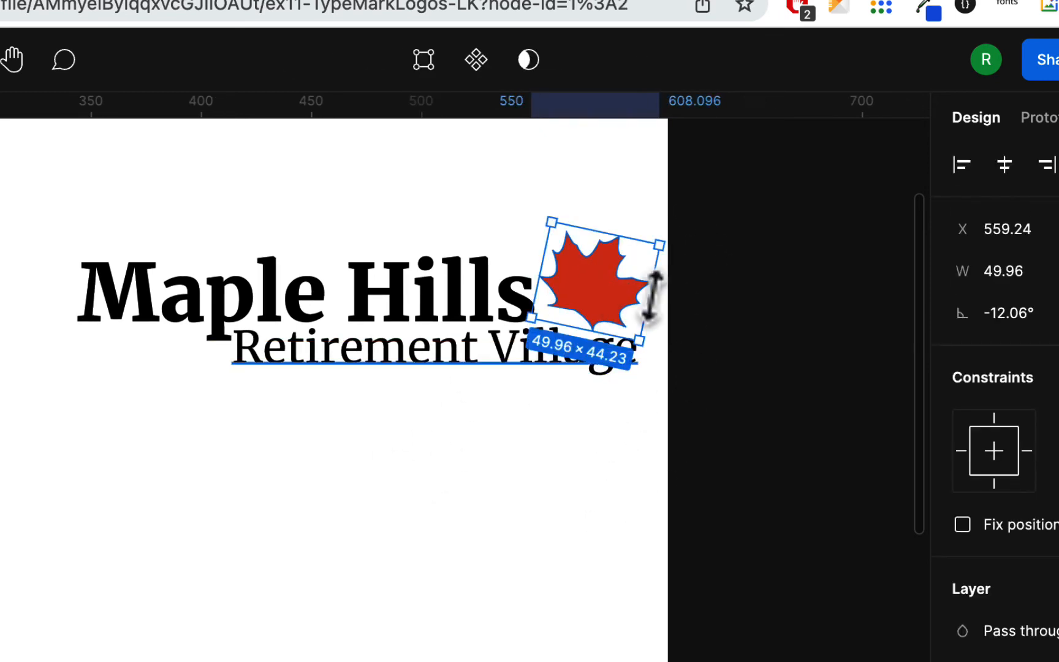
Change the maple leaf's fill from red to a dark green
left_click(963, 661)
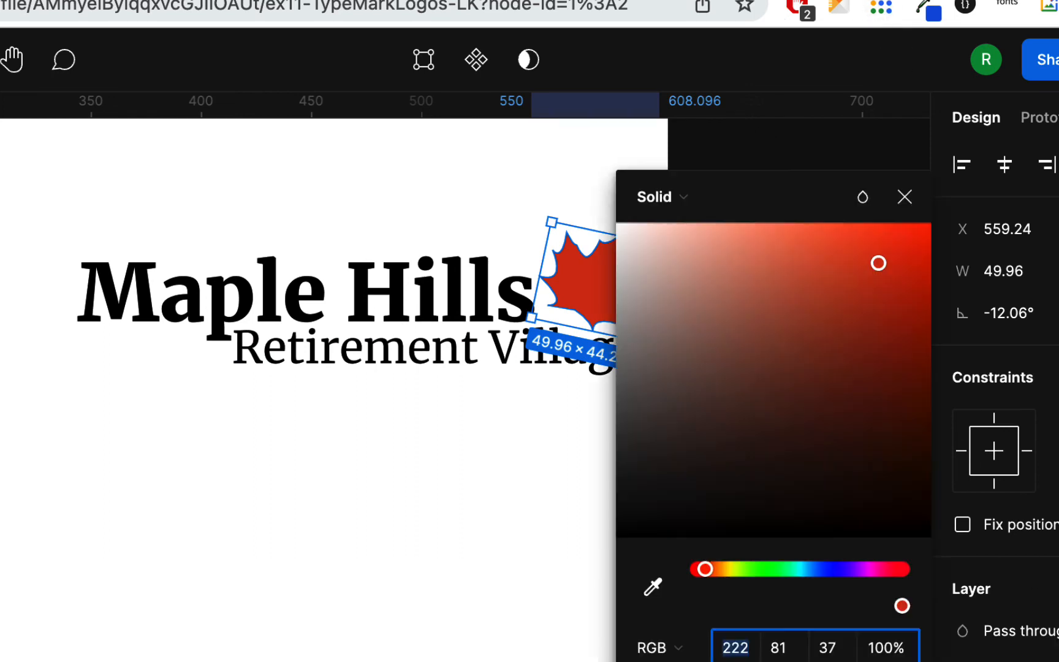
left_click(763, 570)
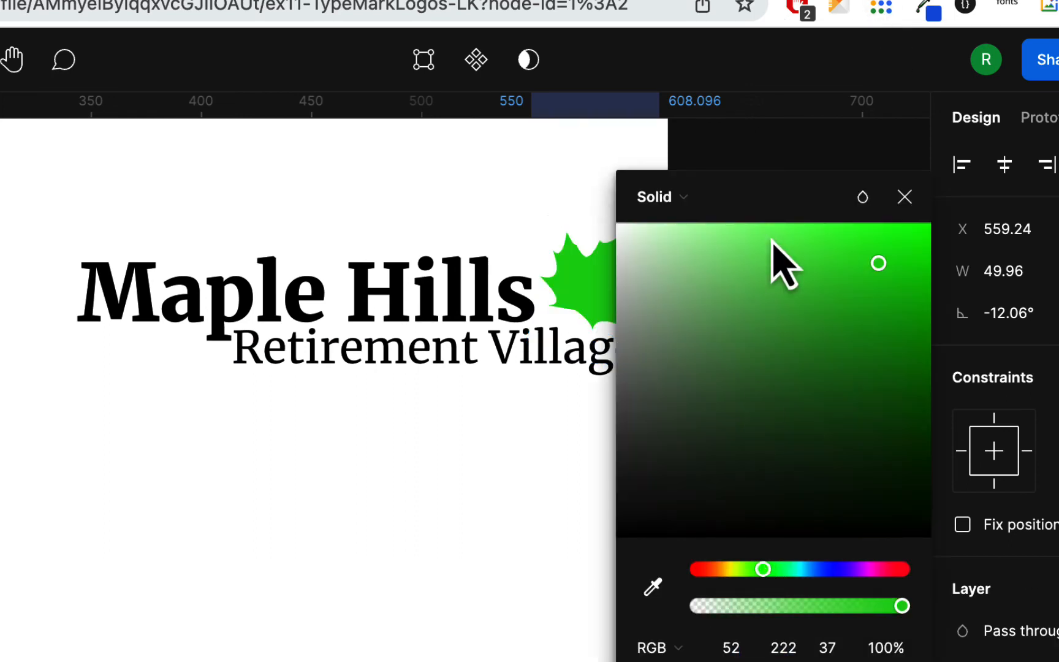
left_click(746, 283)
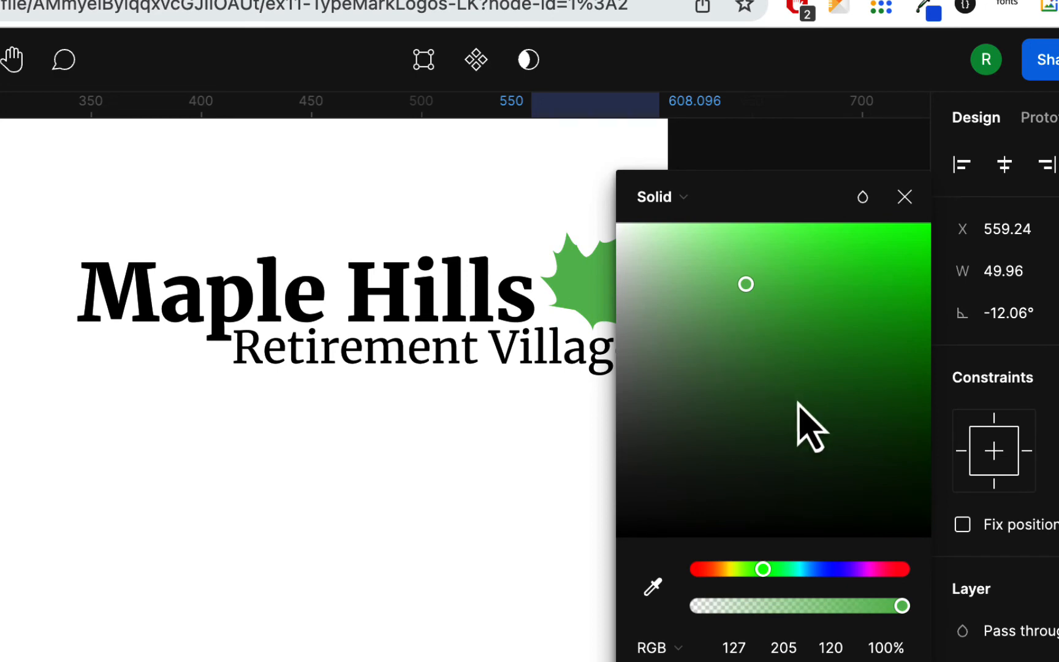
left_click(794, 368)
left_click(783, 343)
left_click(516, 528)
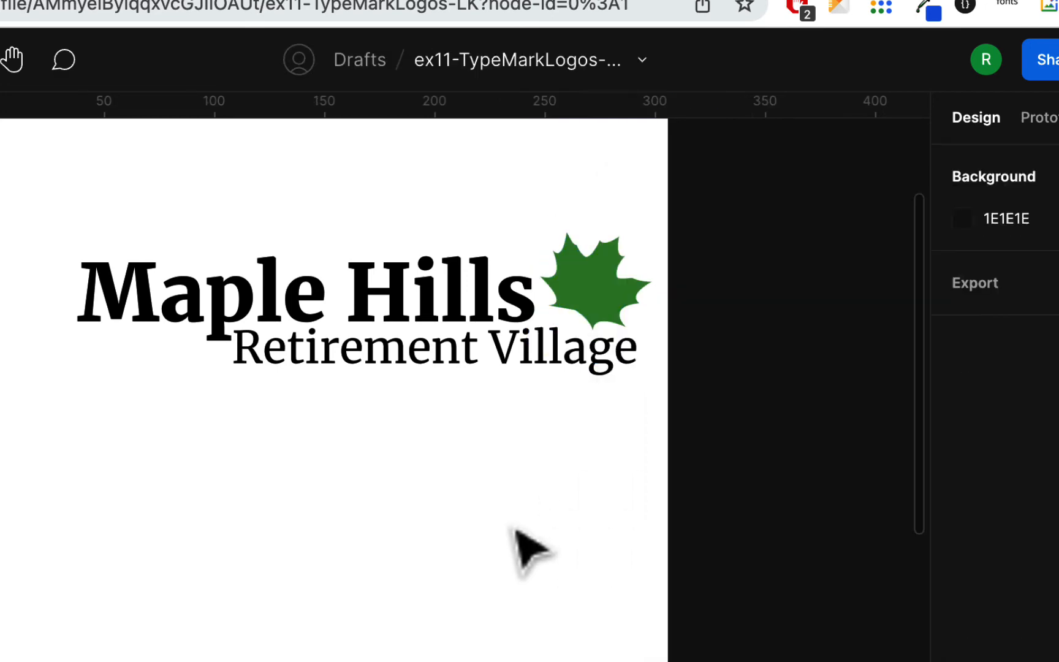
Set the Retirement Village text to Italic and move it slightly lower under Maple Hills, to X 418
left_click(436, 285)
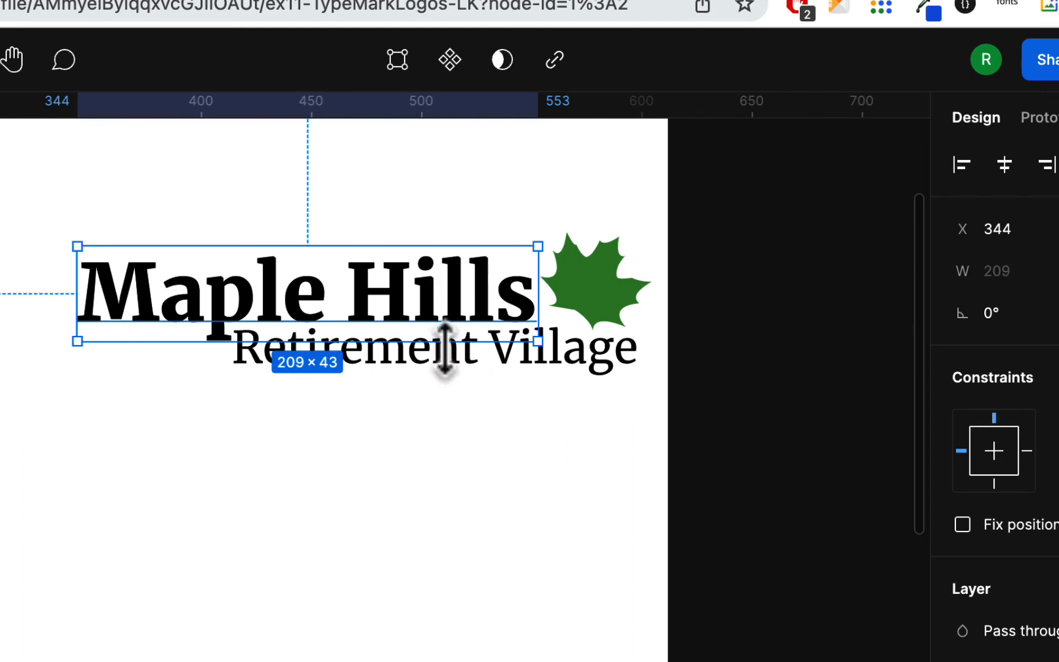
left_click(461, 376)
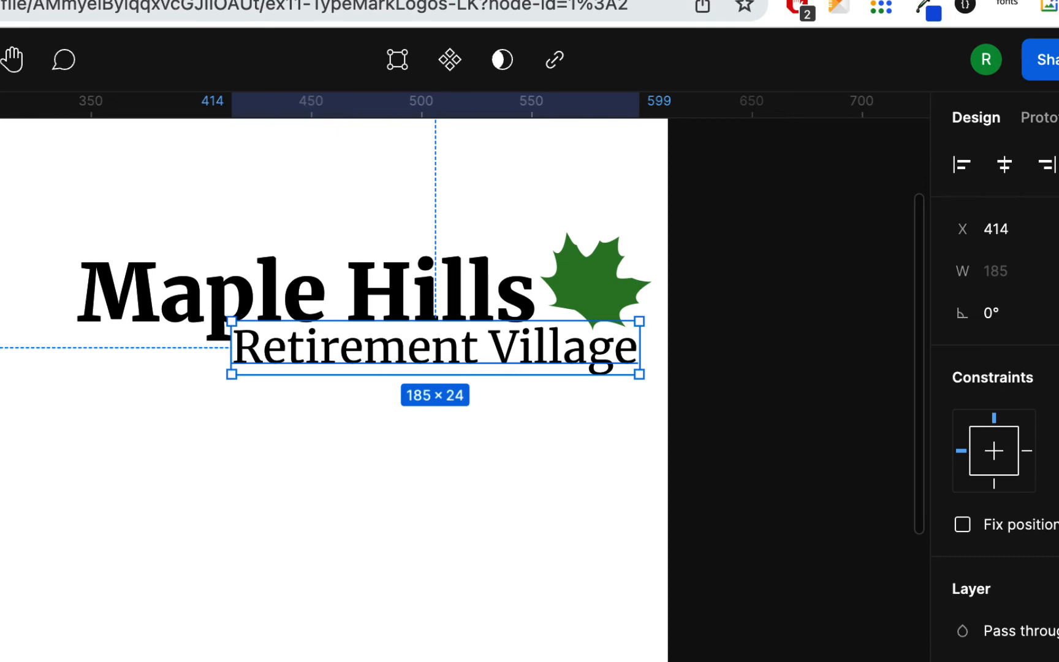
left_click(1051, 660)
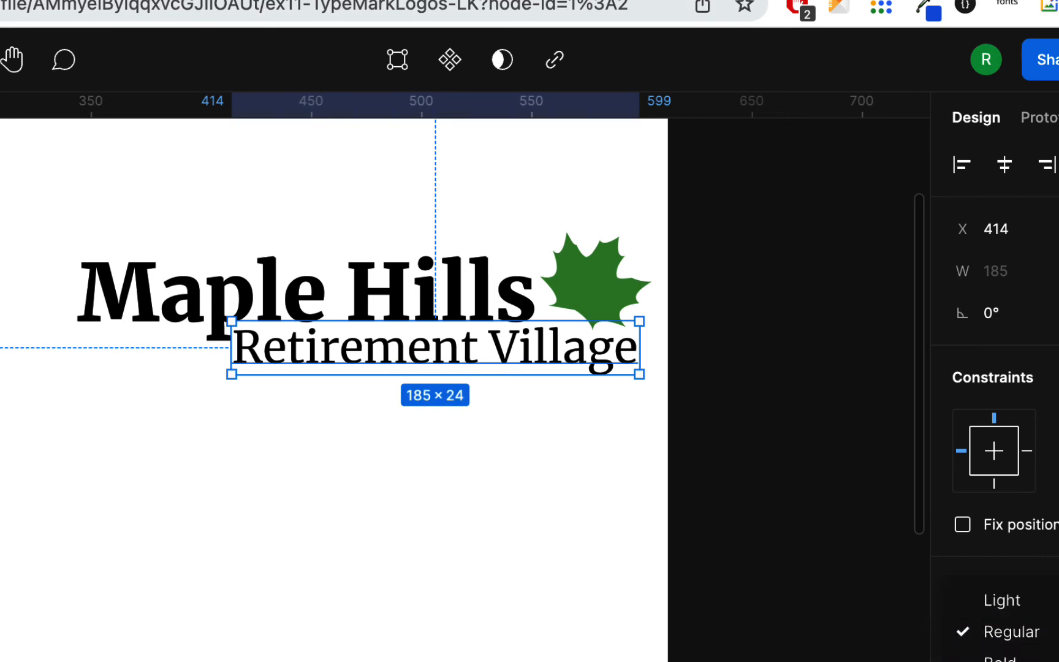
left_click(1011, 661)
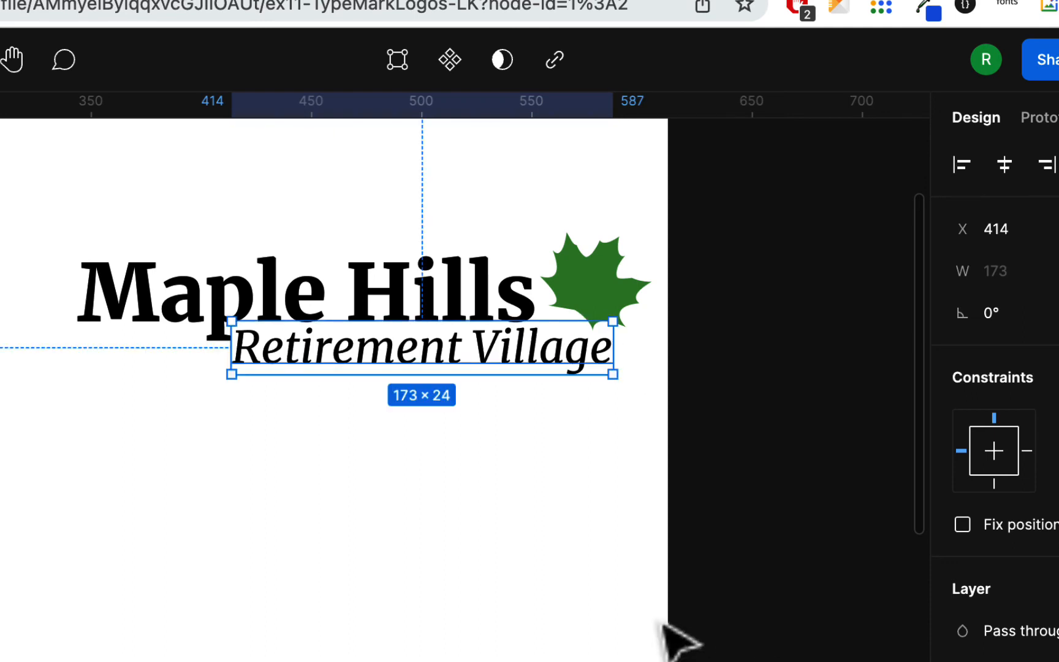
left_click(563, 522)
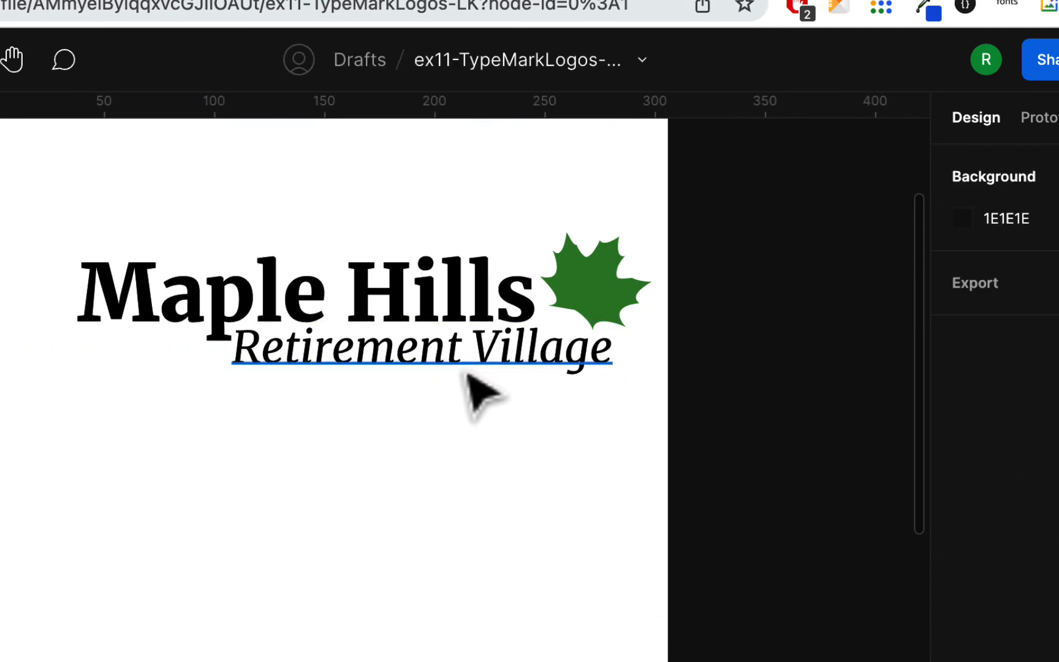
left_click_drag(471, 375, 468, 374)
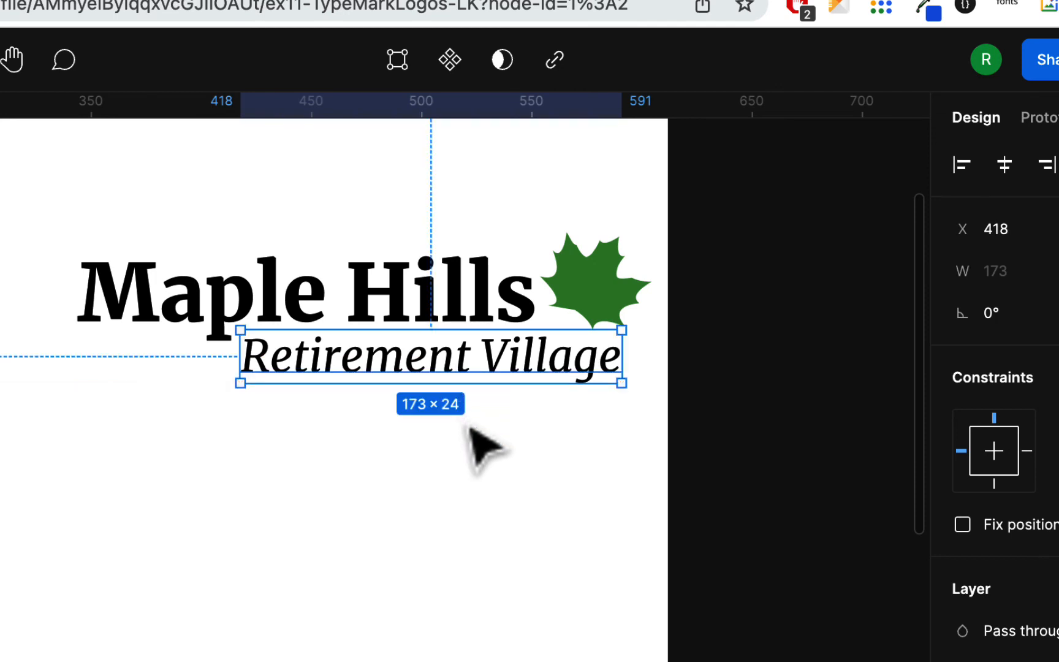
Fill the Retirement Village text with the dark green sampled from the maple leaf
scroll(953, 641, "down", 3)
scroll(956, 637, "down", 5)
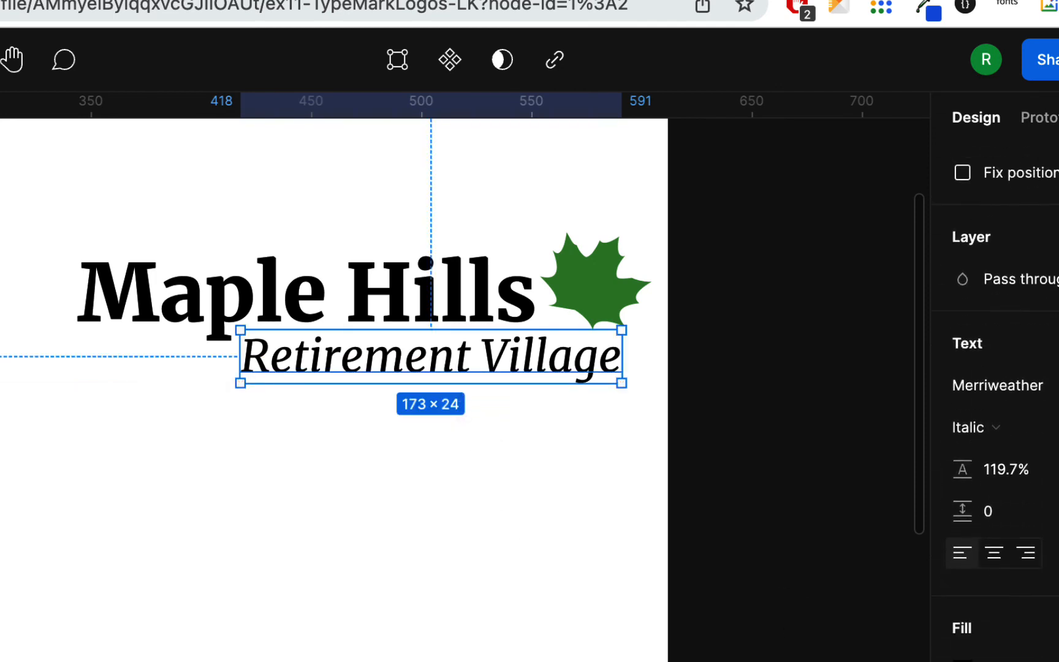
left_click(962, 656)
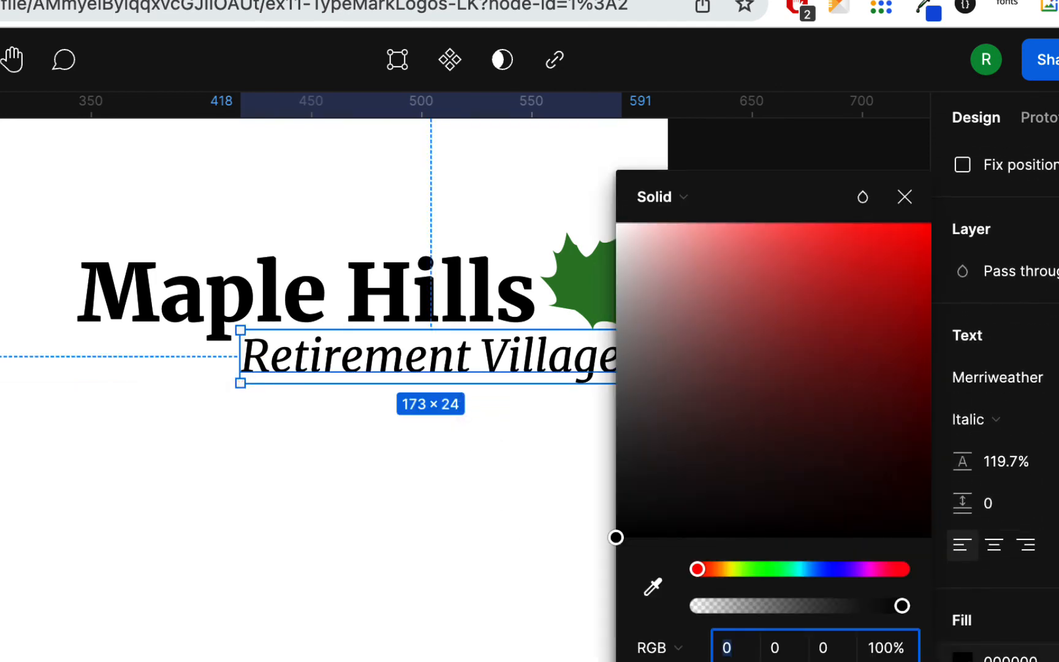
left_click(653, 587)
left_click(590, 285)
left_click(475, 536)
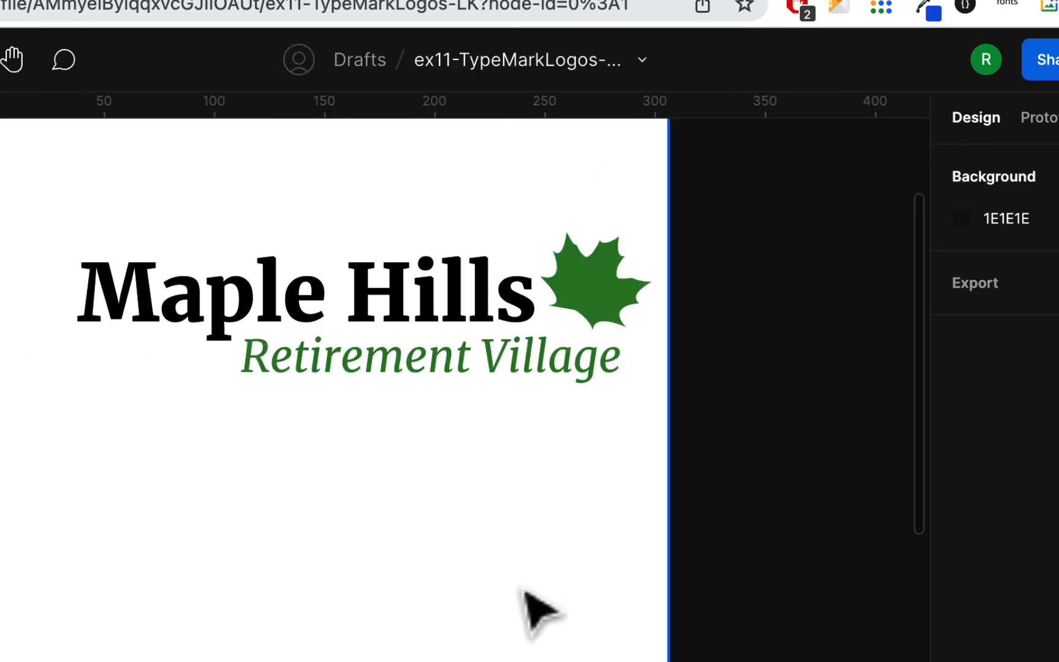
scroll(539, 613, "down", 3)
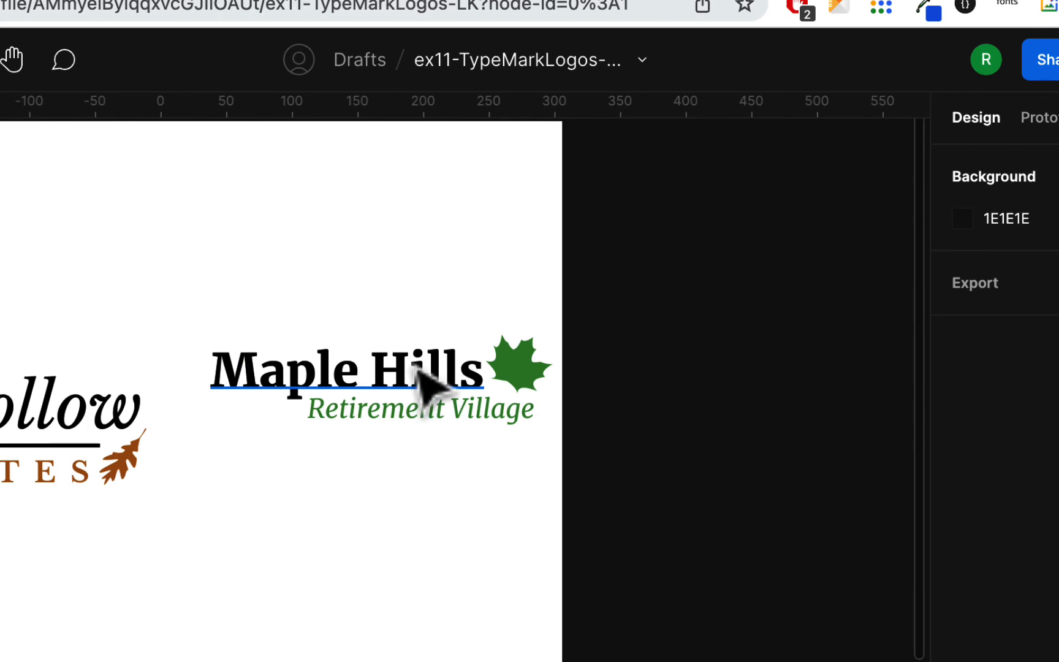
Try filling the Maple Hills text with the dark green sampled from the maple leaf
left_click(438, 395)
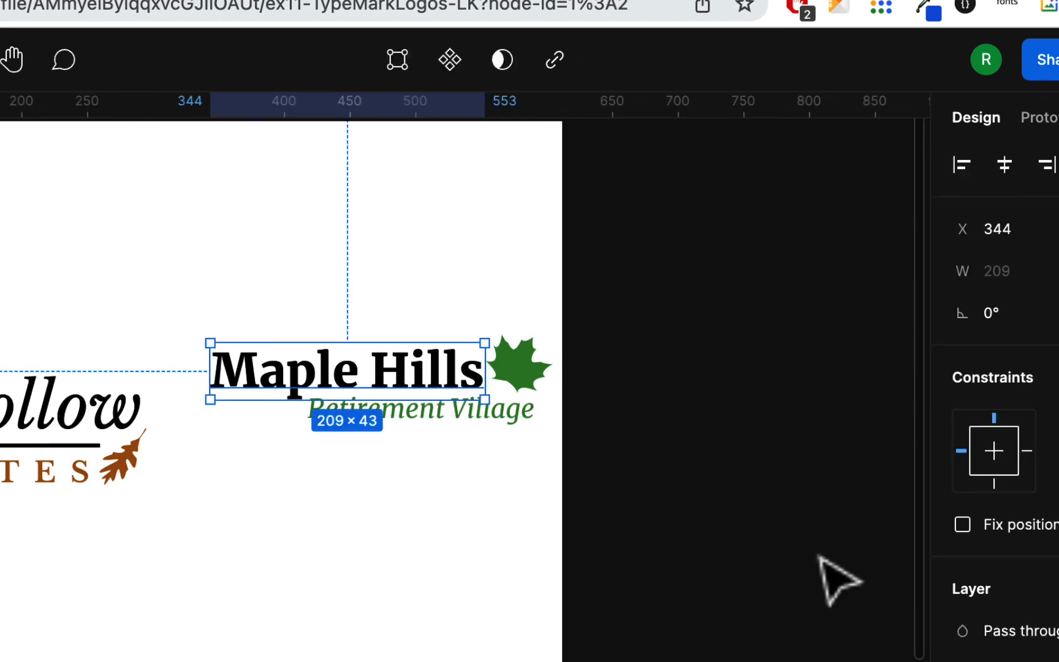
scroll(898, 613, "down", 5)
scroll(993, 490, "down", 3)
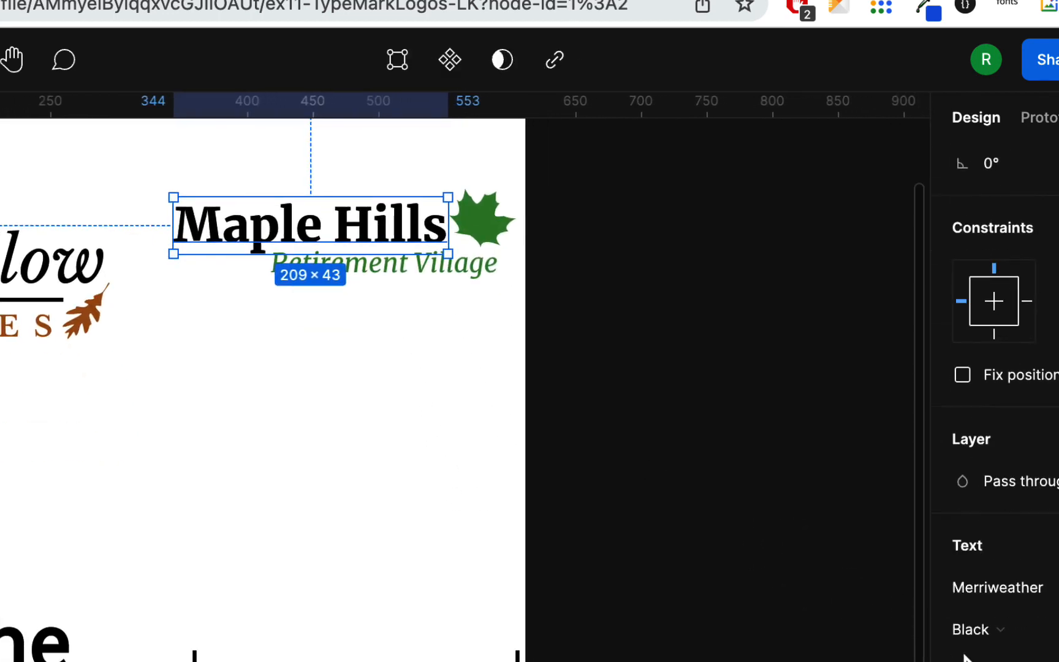
left_click(962, 660)
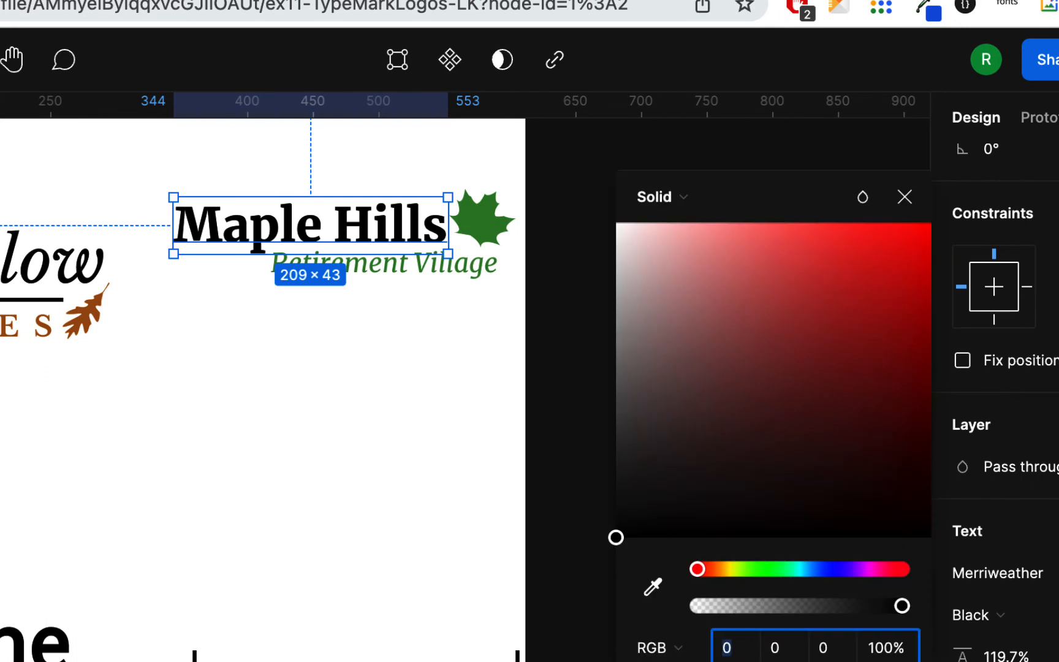
left_click(652, 590)
left_click(493, 230)
left_click(439, 407)
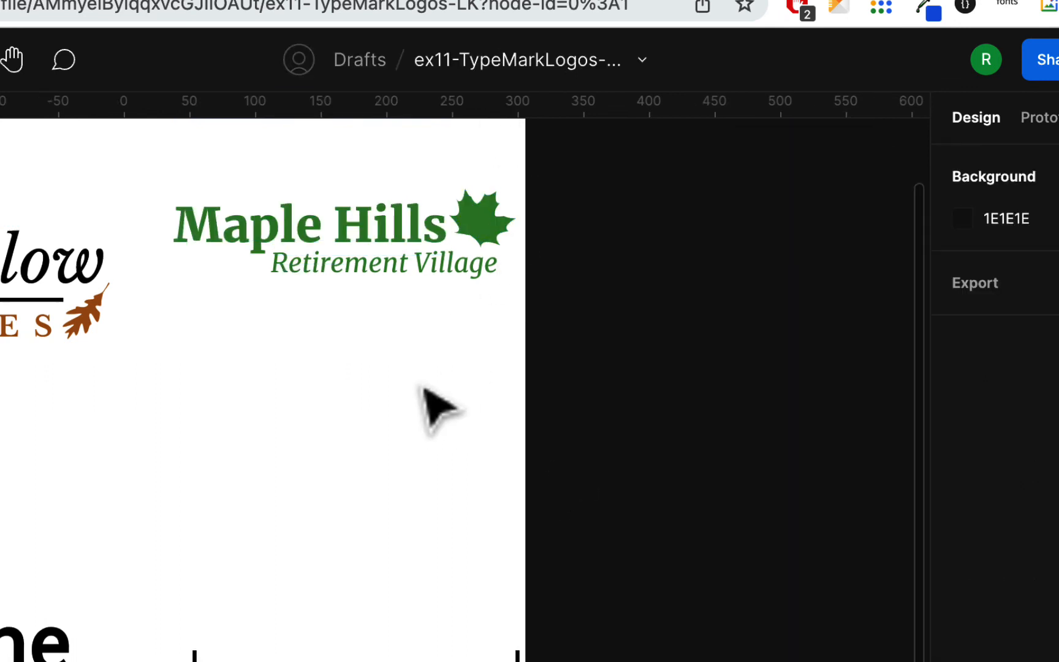
Try changing the Retirement Village text's fill to black
left_click(431, 271)
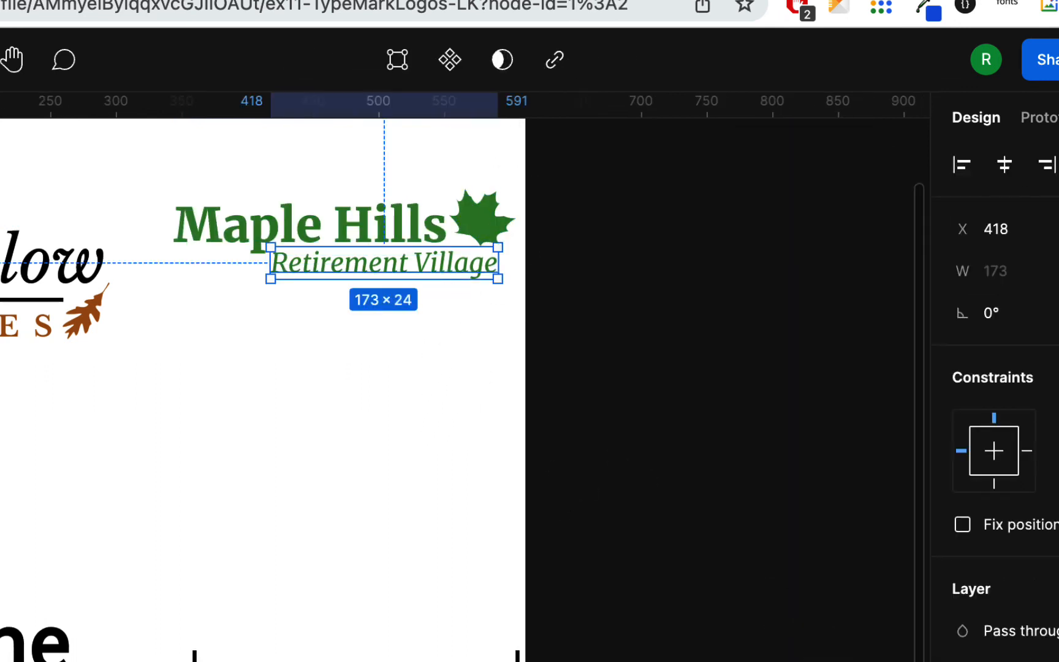
scroll(993, 392, "down", 3)
scroll(993, 392, "down", 3)
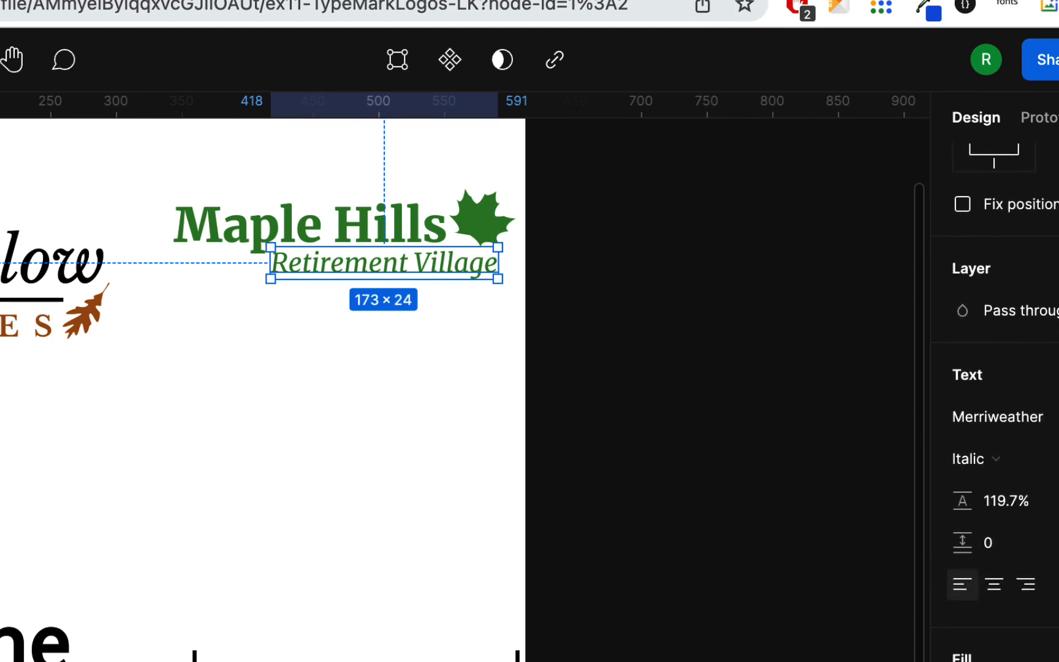
left_click(963, 661)
left_click_drag(782, 343, 782, 537)
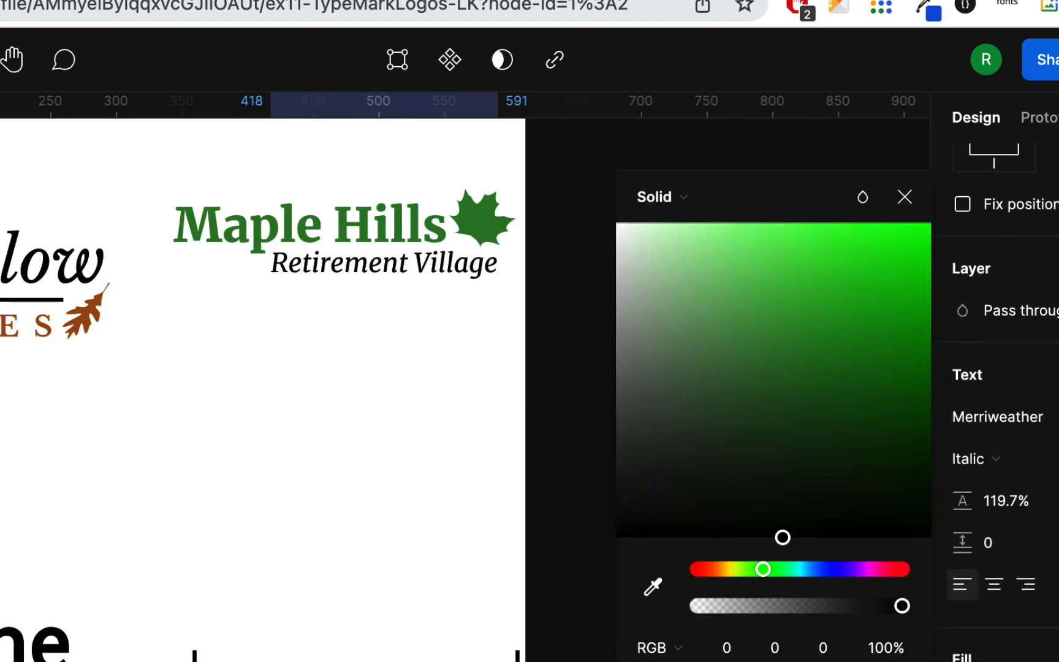
left_click(366, 508)
scroll(433, 480, "left", 2)
scroll(429, 484, "left", 2)
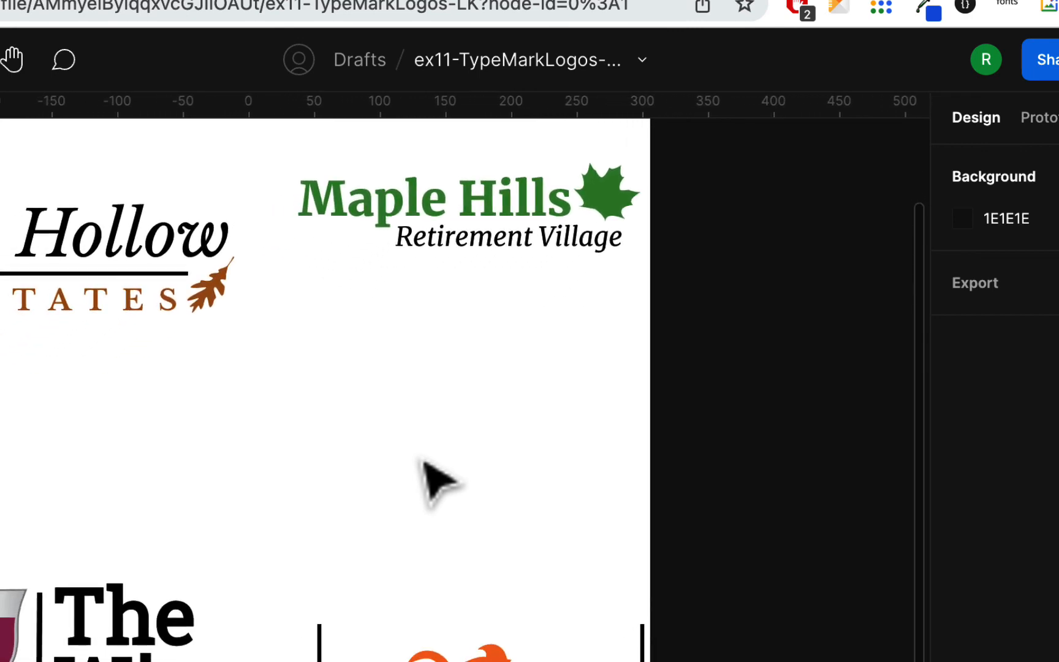
scroll(429, 484, "up", 3)
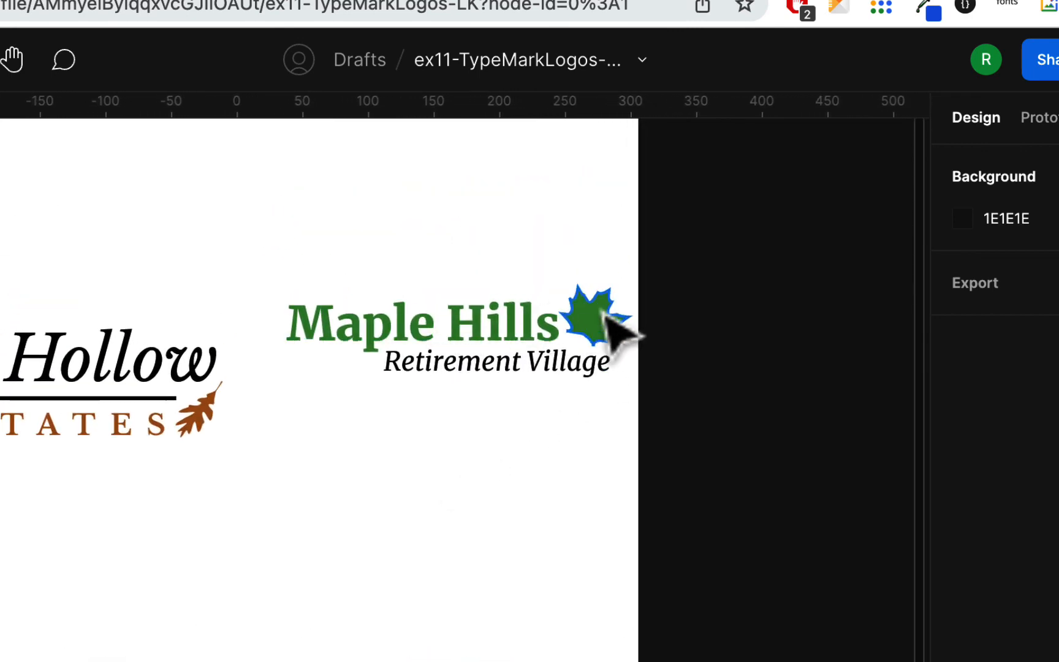
scroll(565, 447, "left", 2)
scroll(565, 446, "up", 2)
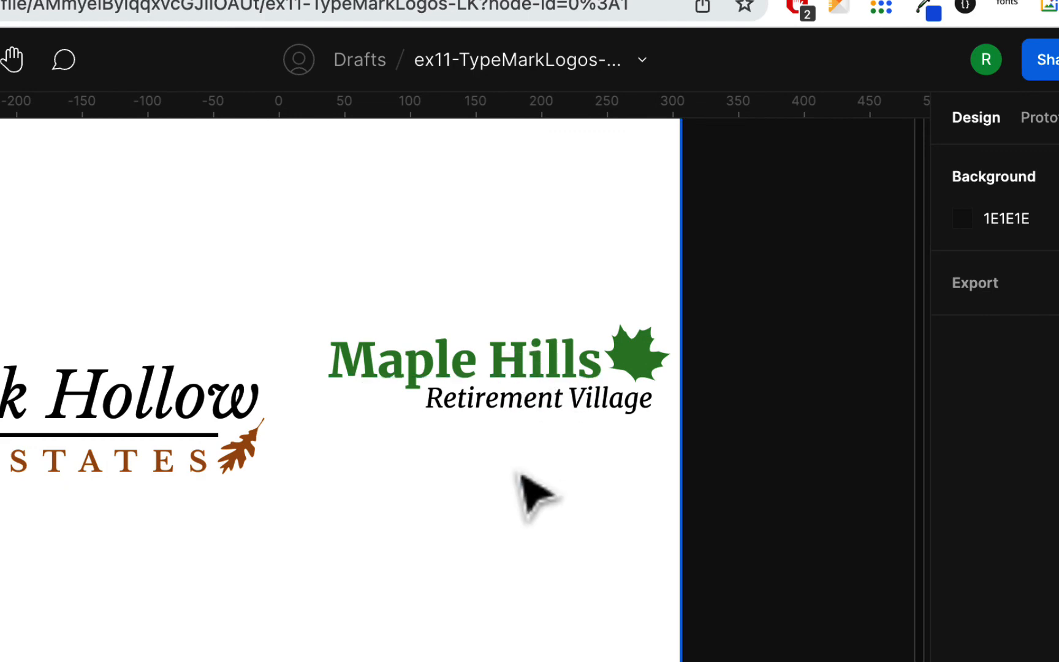
Undo the last fill changes on the Retirement Village and Maple Hills texts
key("super+z")
key("super+z")
key("super+z")
key("super+z")
key("super+z")
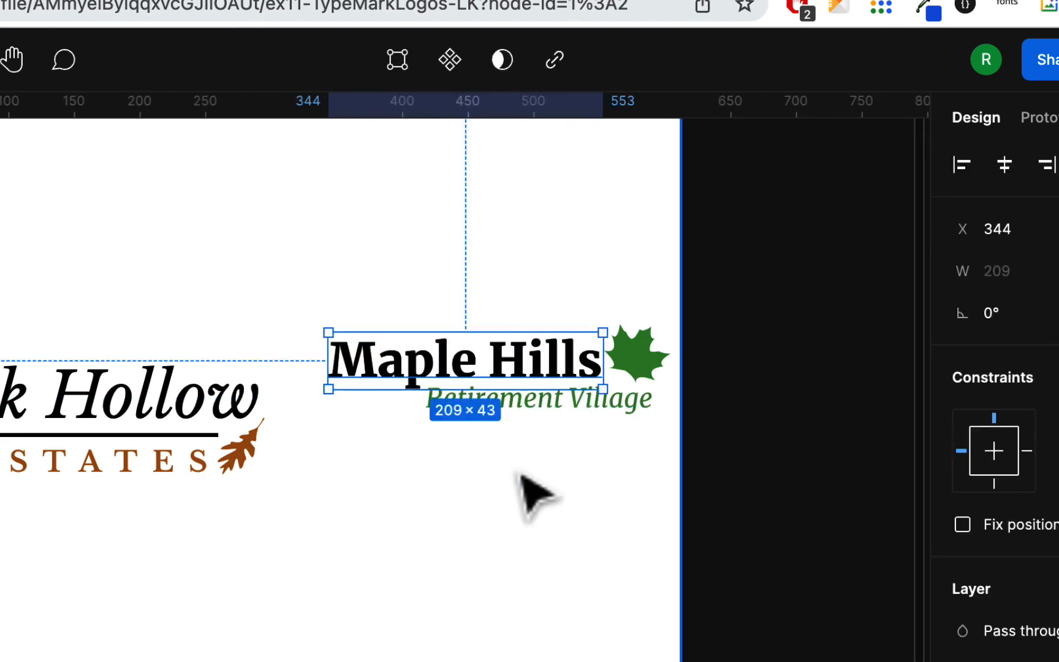
left_click(497, 544)
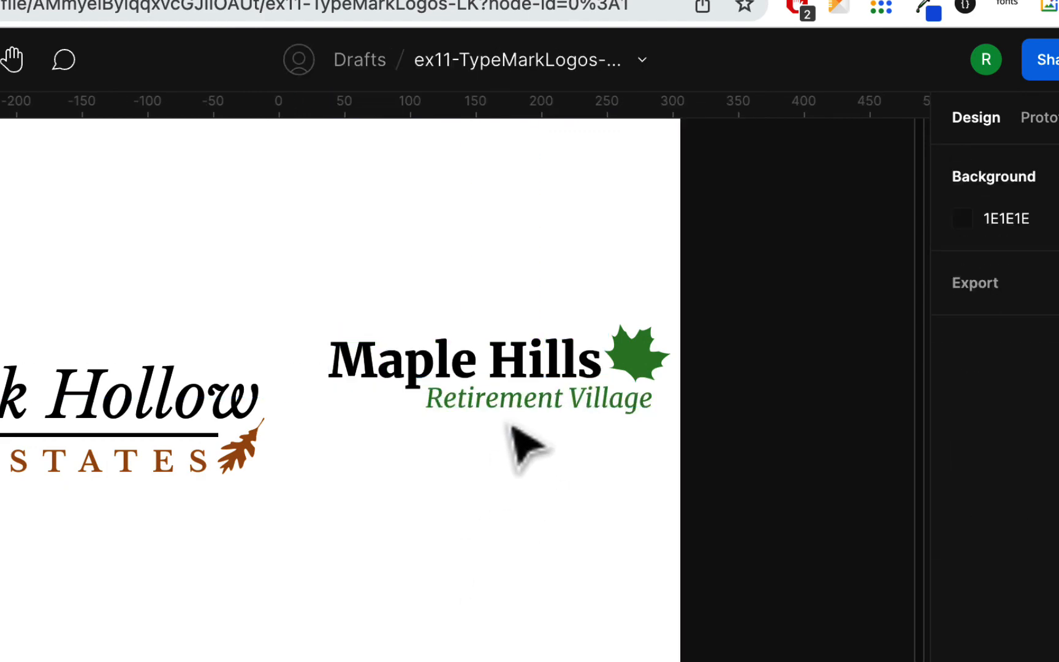
Fill the Maple Hills text with a medium grey, RGB 131, 127, 127
left_click(540, 366)
scroll(917, 602, "down", 5)
scroll(1042, 637, "down", 4)
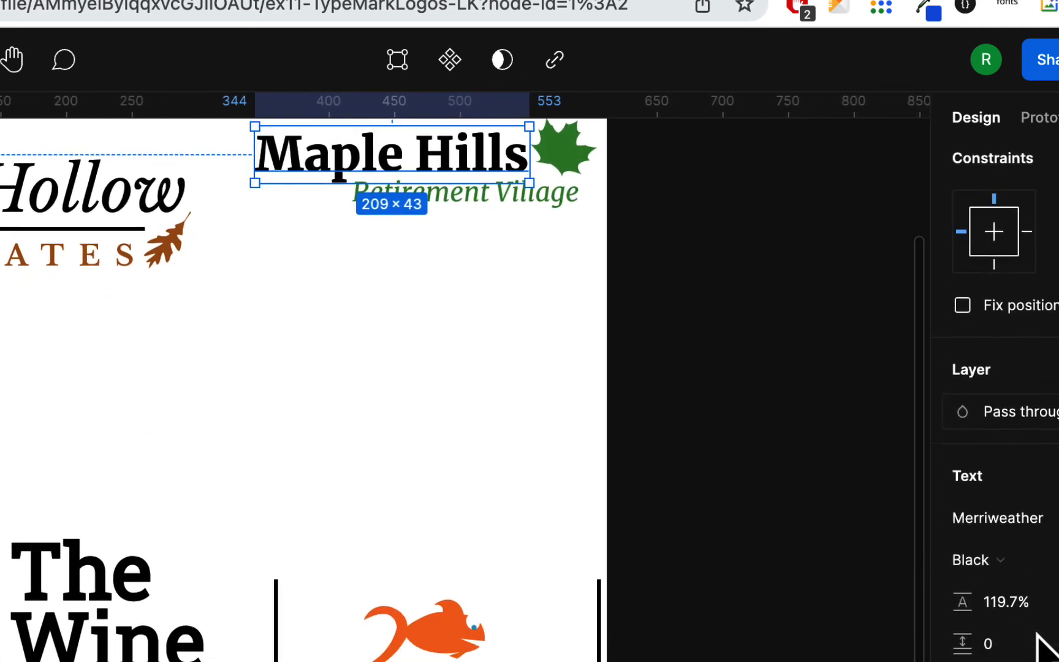
scroll(1042, 649, "down", 3)
left_click(962, 661)
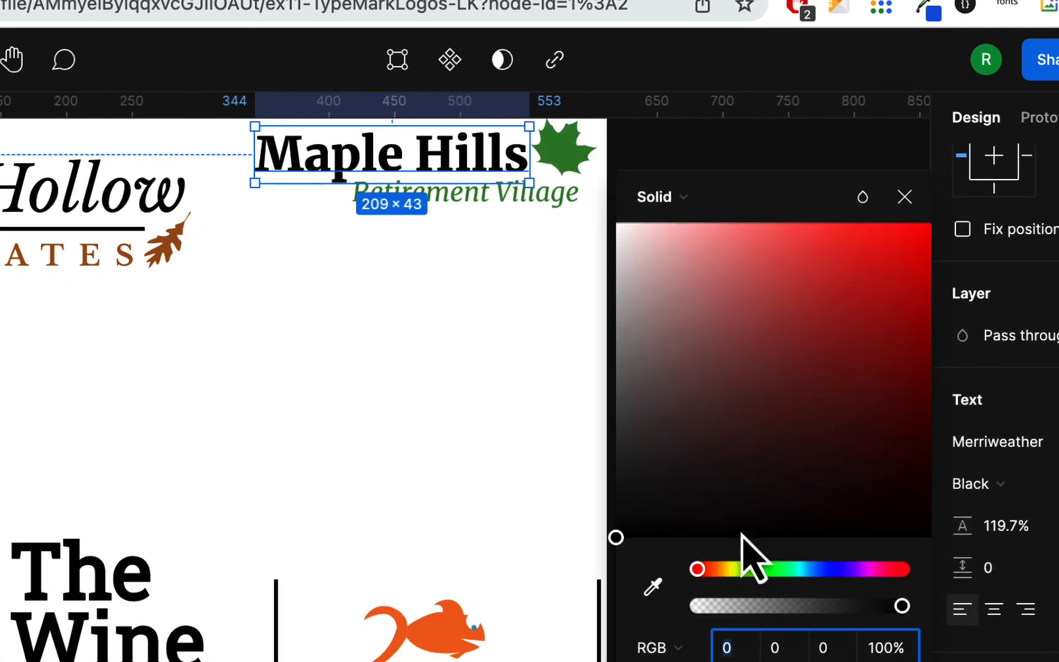
left_click(635, 439)
left_click(624, 409)
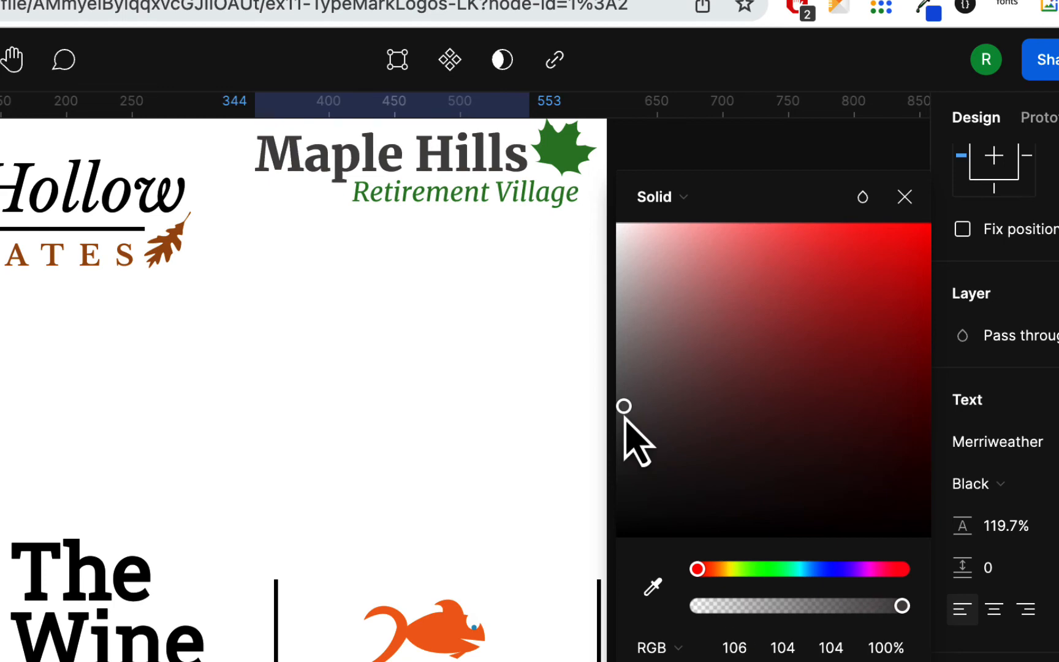
left_click(625, 377)
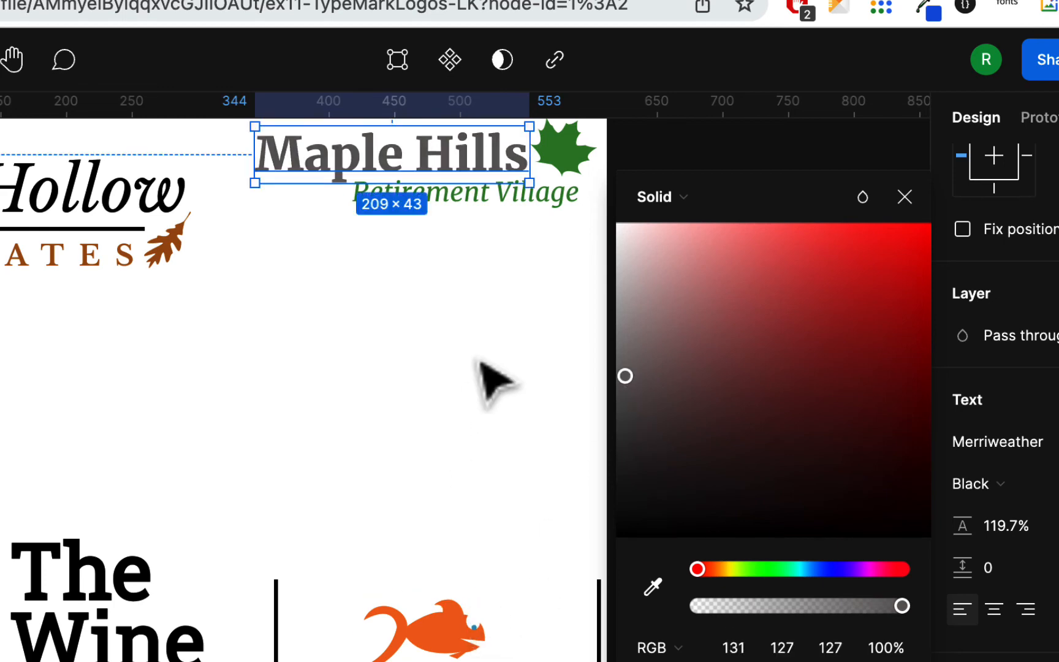
scroll(481, 362, "left", 2)
scroll(481, 363, "up", 1)
scroll(494, 383, "left", 2)
scroll(494, 383, "right", 4)
scroll(493, 383, "up", 3)
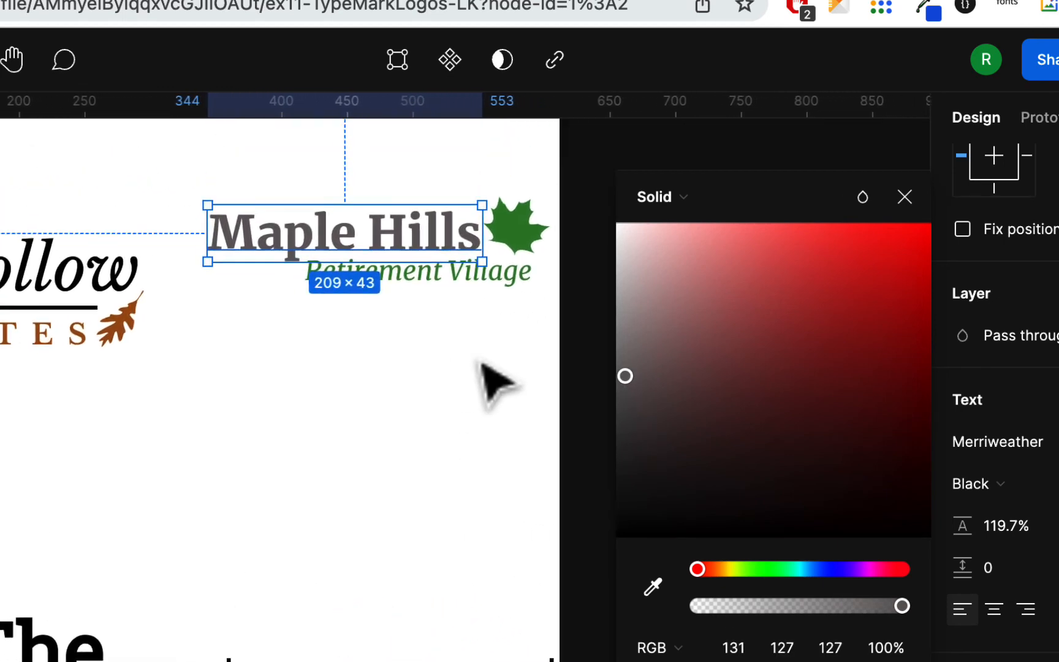
left_click(493, 383)
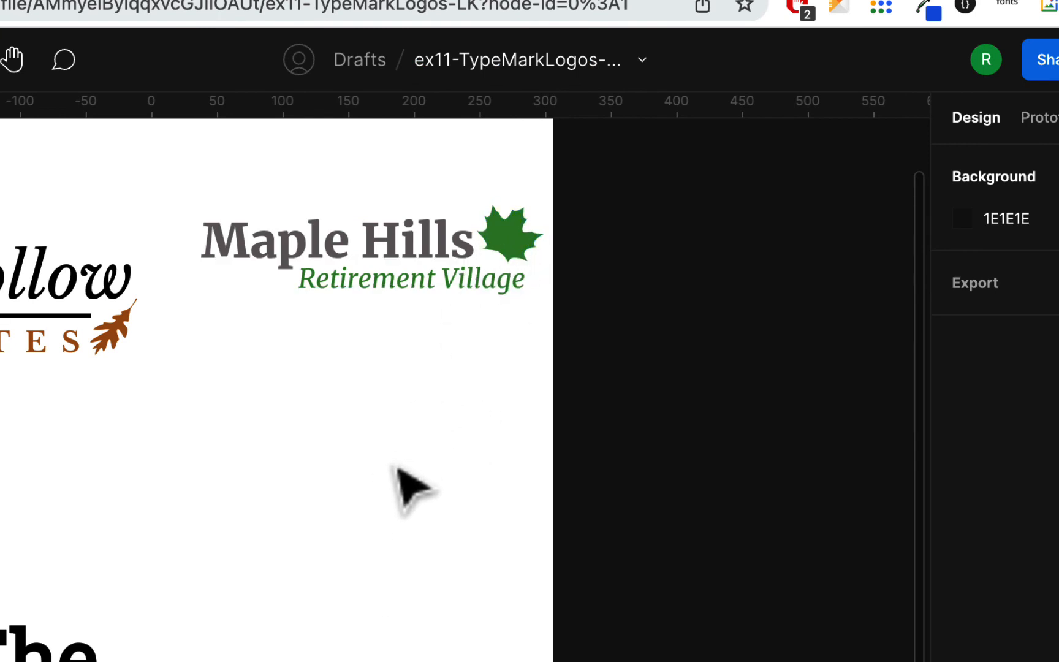
Nudge the Wine text of The Wine Store logo to X 154 and move the vertical line beside the glass off the artboard
scroll(397, 471, "left", 6)
scroll(397, 478, "down", 5)
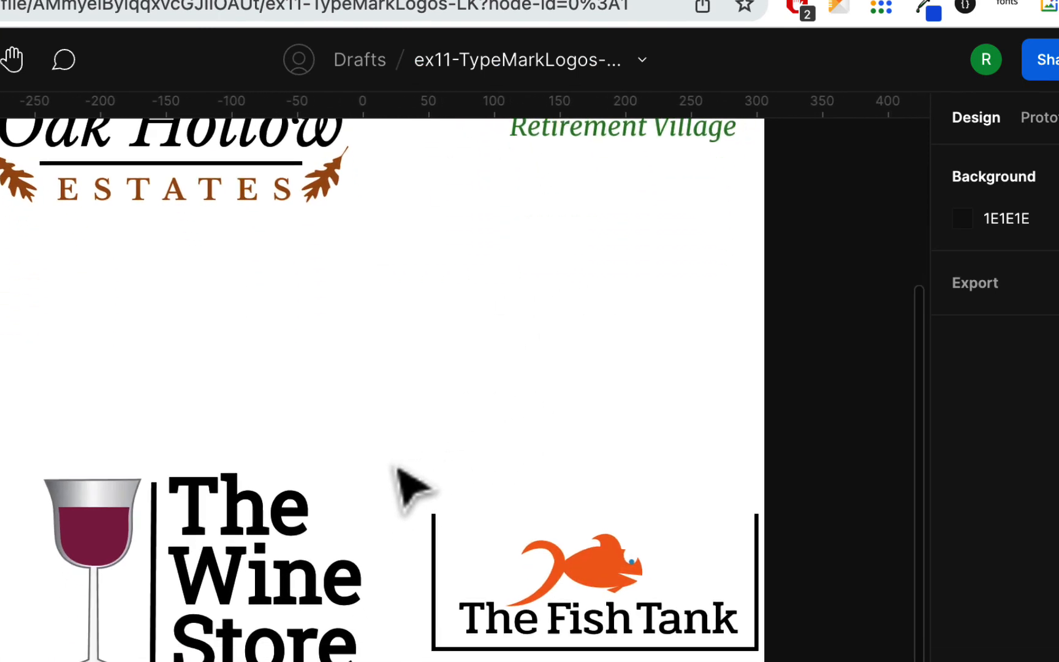
left_click(285, 586)
left_click_drag(282, 585, 278, 590)
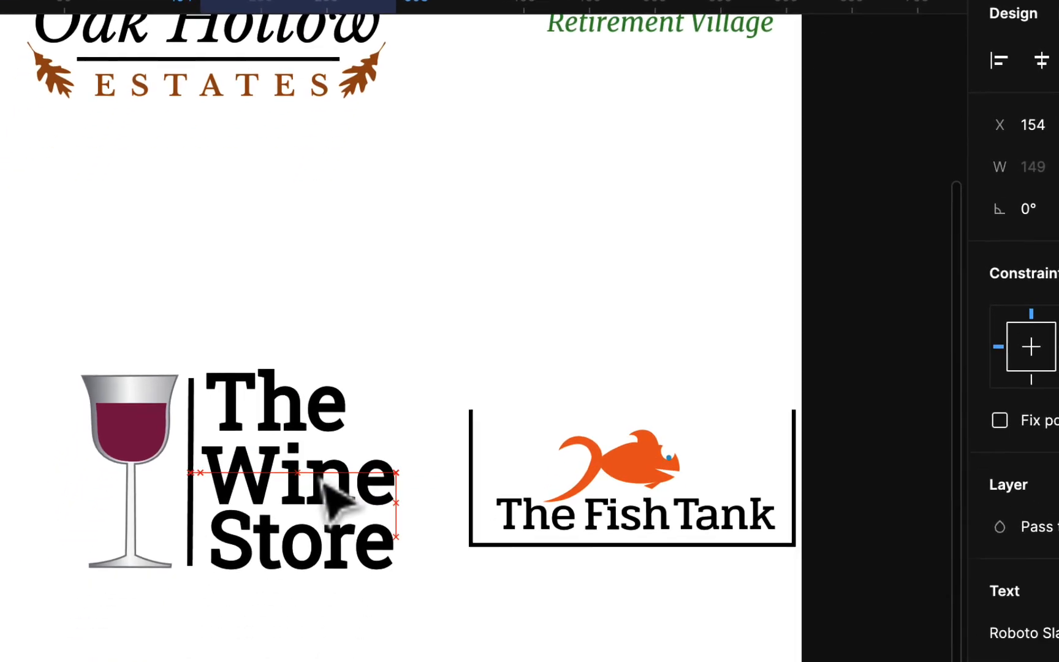
left_click(271, 643)
left_click(229, 338)
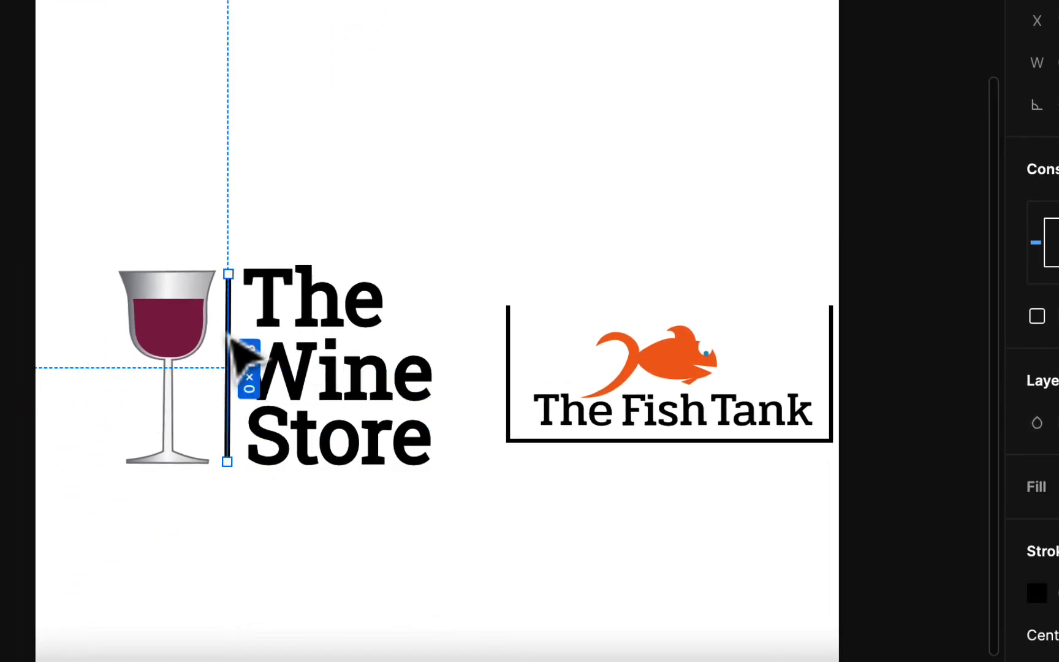
left_click_drag(231, 338, 890, 516)
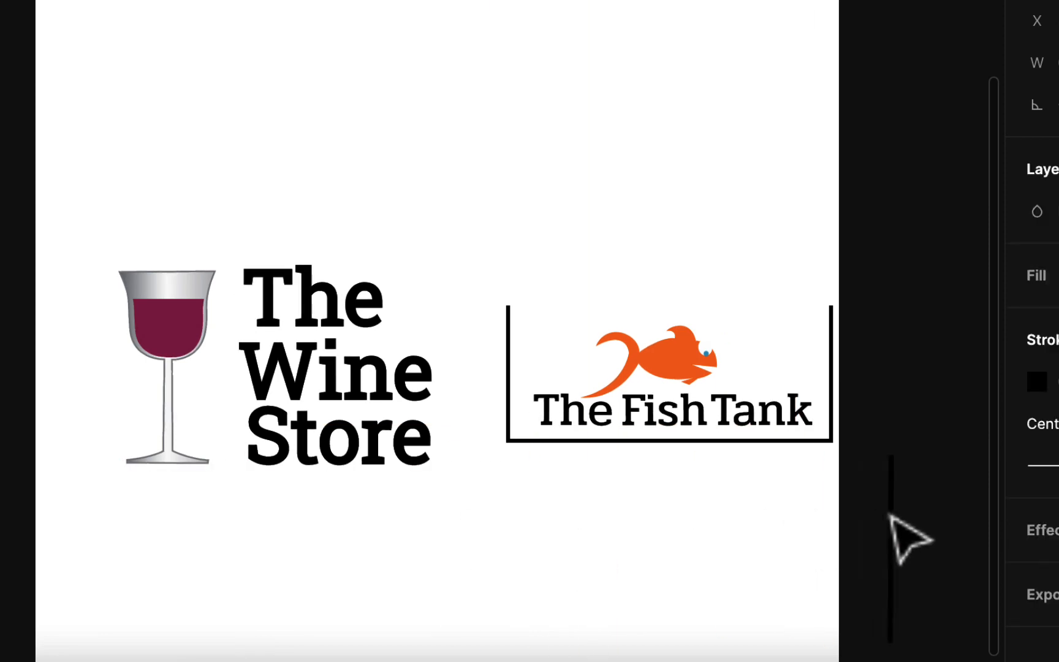
Enlarge the wine glass slightly and move it right up against the Wine Store text
left_click(205, 318)
left_click_drag(121, 274, 105, 265)
left_click_drag(136, 305, 166, 310)
left_click(314, 289)
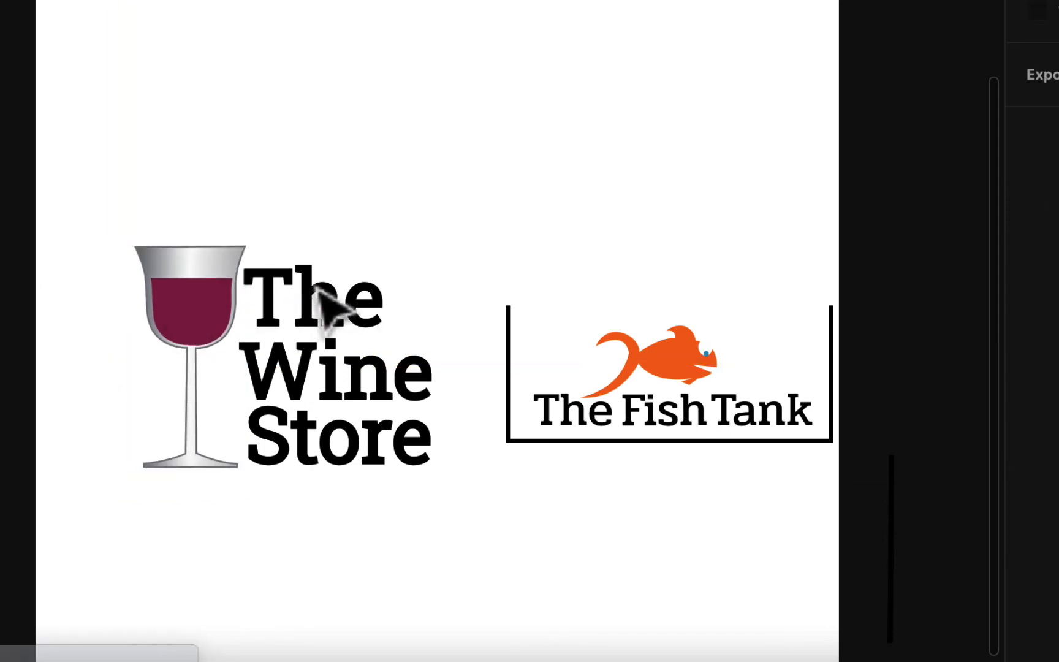
left_click(347, 306)
left_click_drag(301, 250, 354, 259)
left_click(374, 316)
scroll(356, 428, "left", 6)
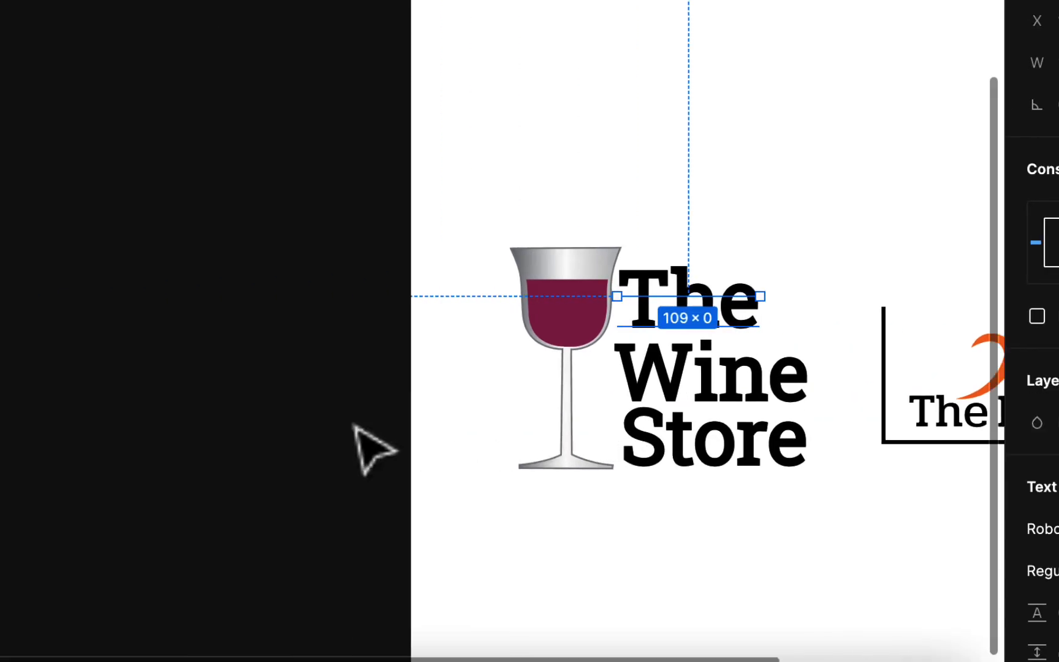
scroll(356, 427, "right", 4)
left_click(441, 304)
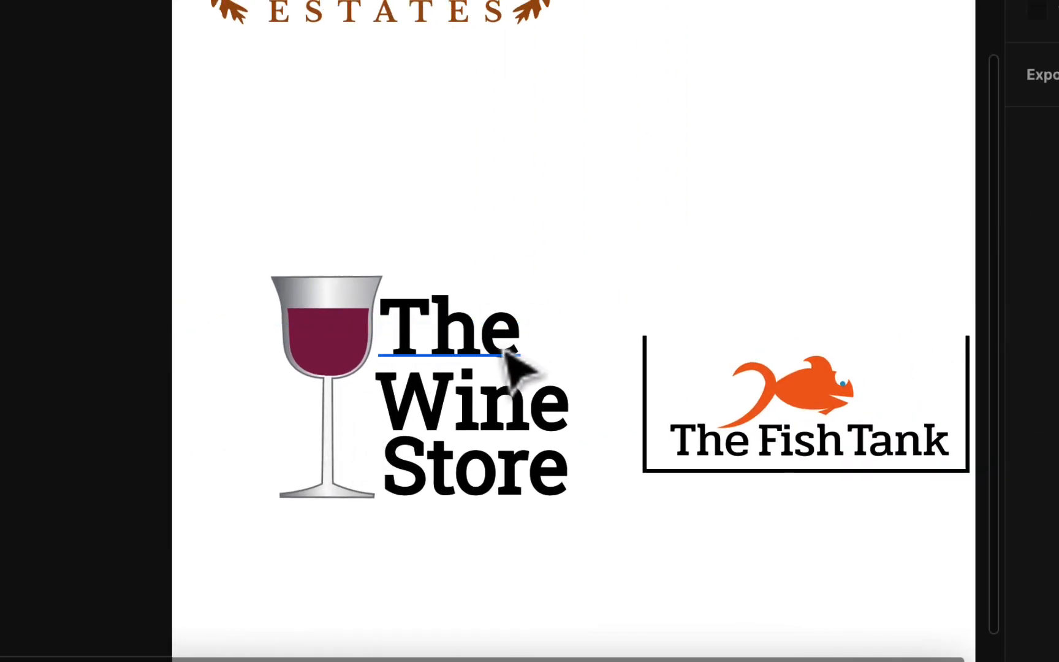
left_click(485, 359)
scroll(1032, 331, "down", 4)
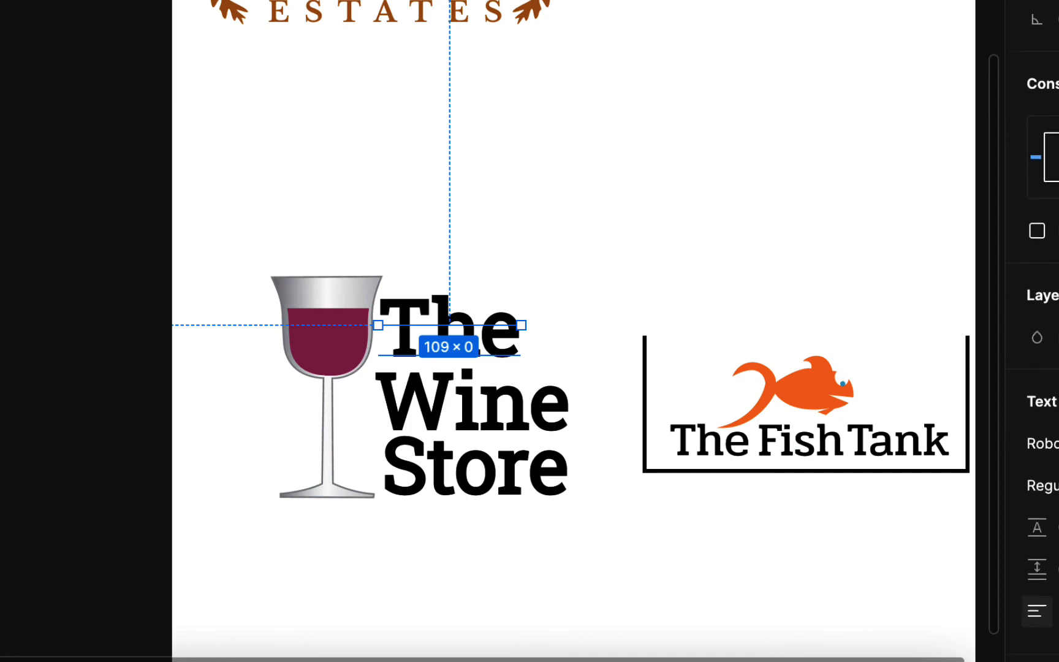
Reposition the Wine text between The and Store, slightly closer to the glass and tighter against Store
left_click_drag(373, 407, 439, 348)
key("super+z")
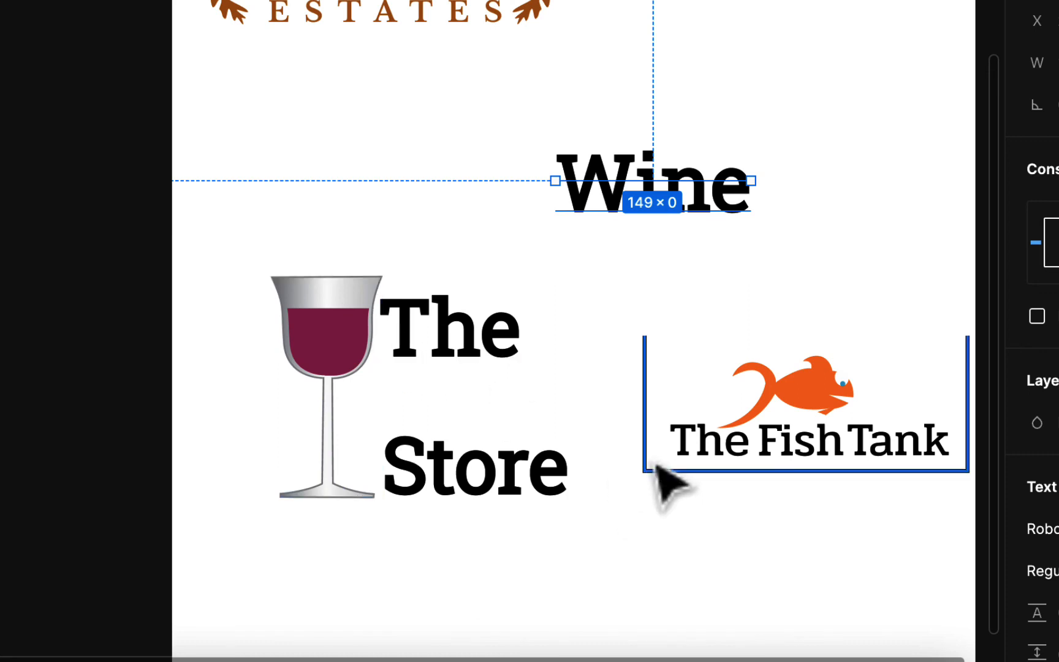
left_click_drag(707, 202, 522, 424)
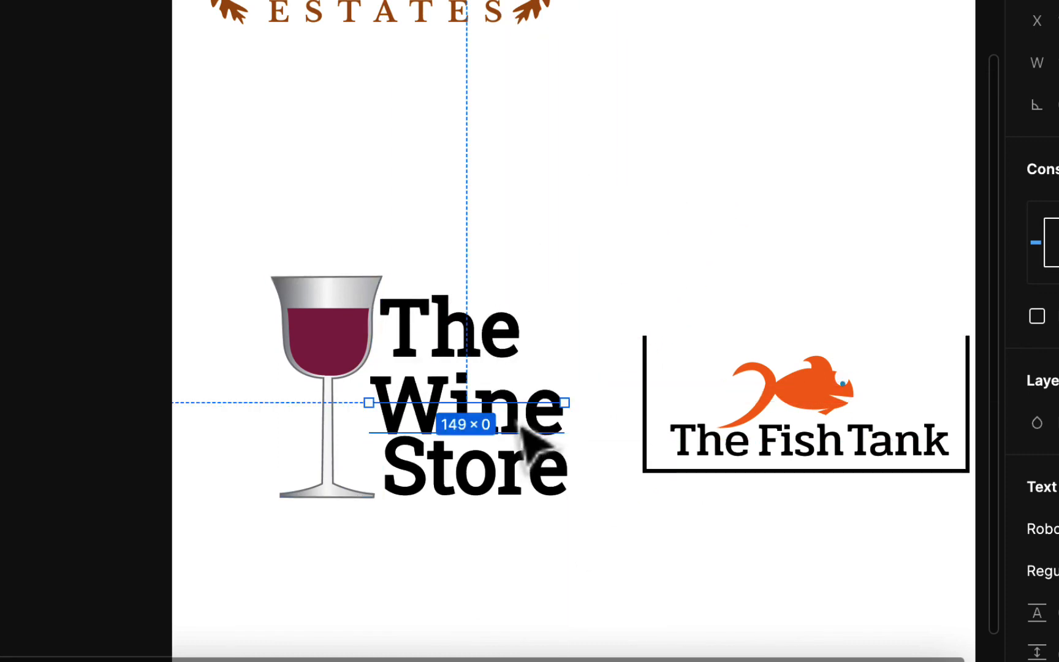
Shrink the word The in the Wine Store logo to about 67 wide and place it just above the end of Wine
left_click(511, 342)
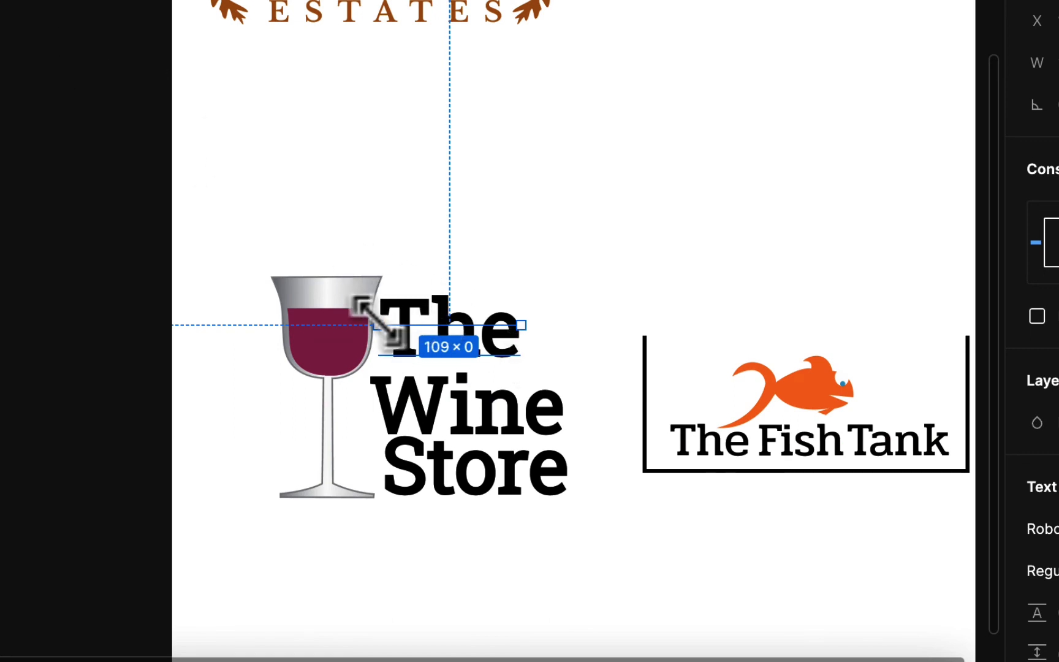
left_click_drag(375, 318, 390, 268)
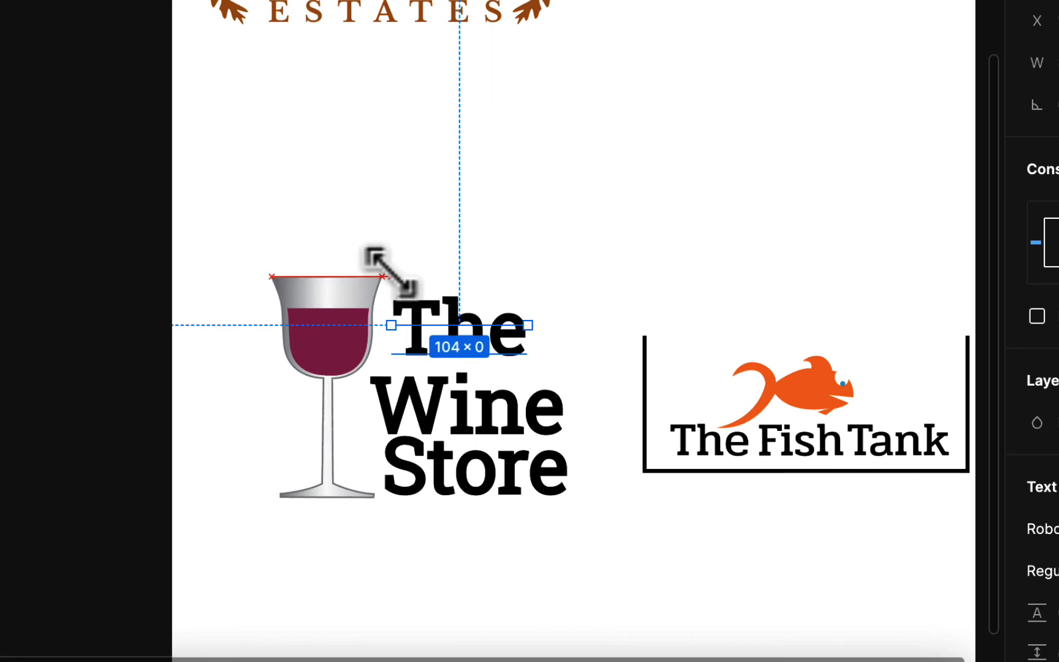
scroll(1051, 411, "down", 2)
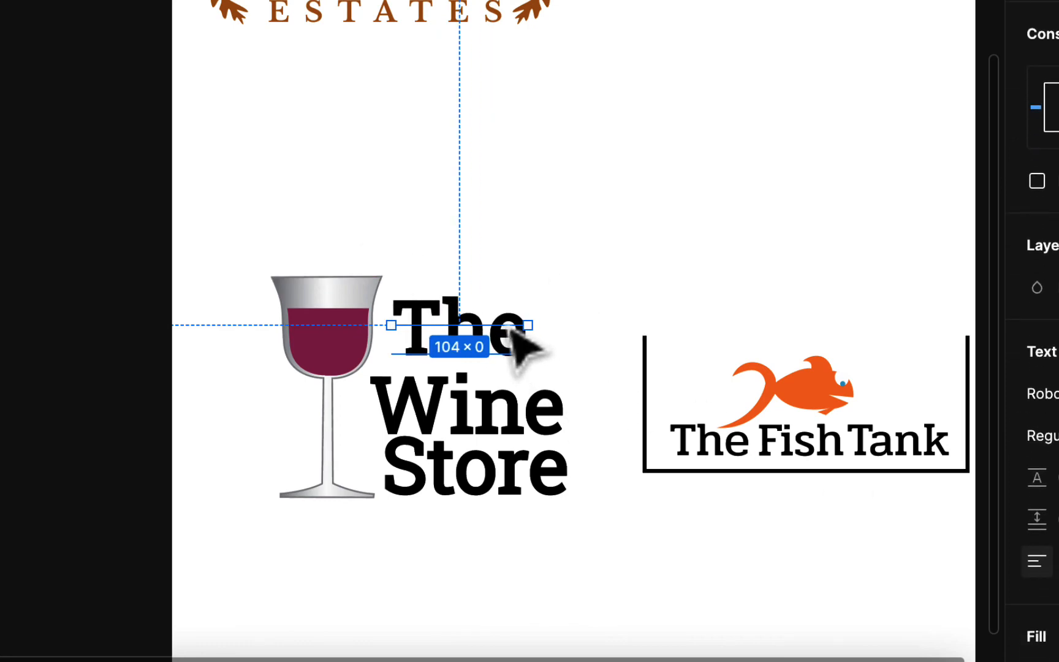
left_click(643, 240)
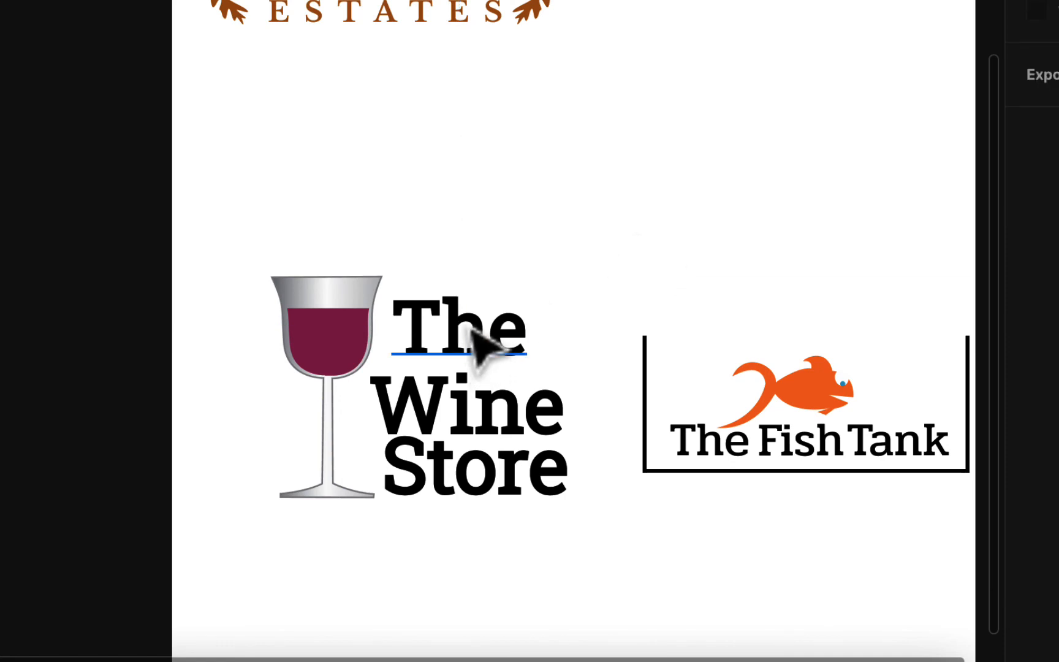
left_click(519, 345)
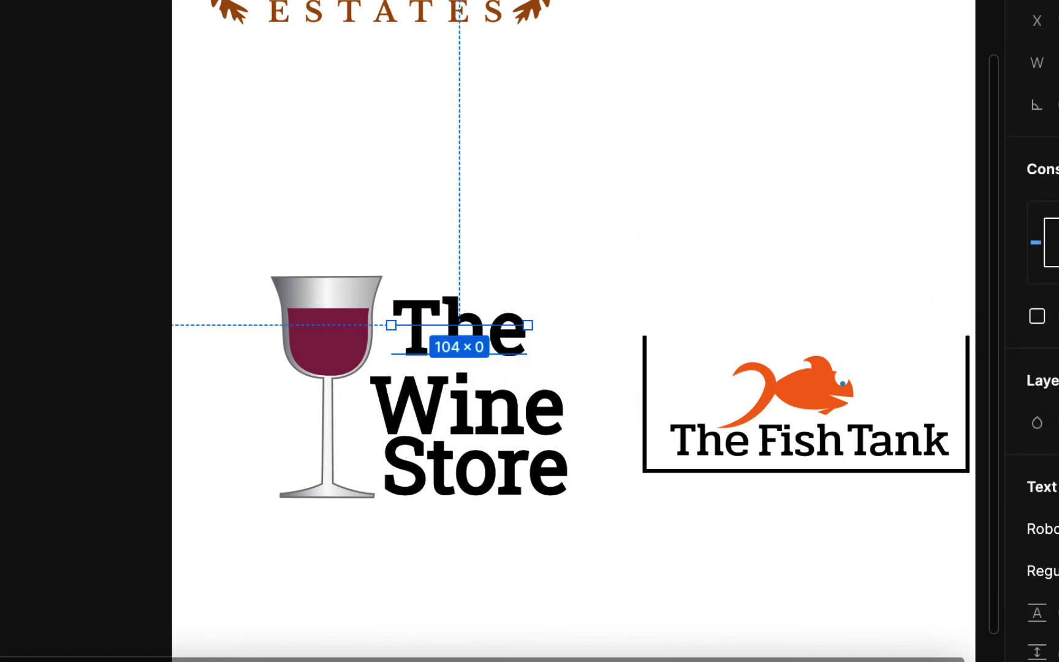
scroll(1035, 367, "down", 3)
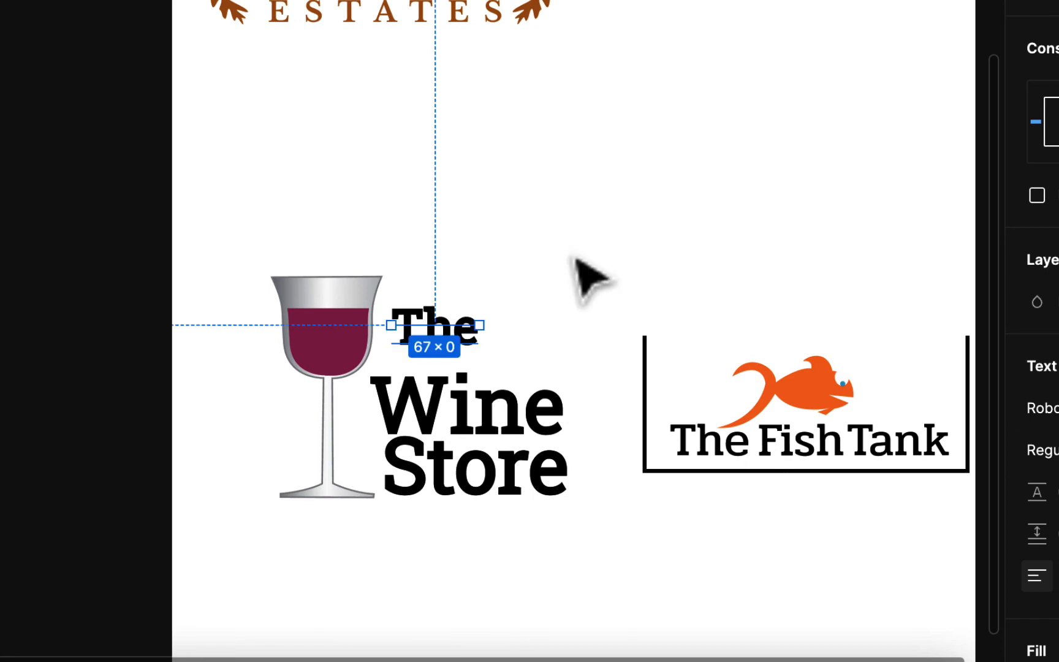
left_click_drag(451, 338, 529, 378)
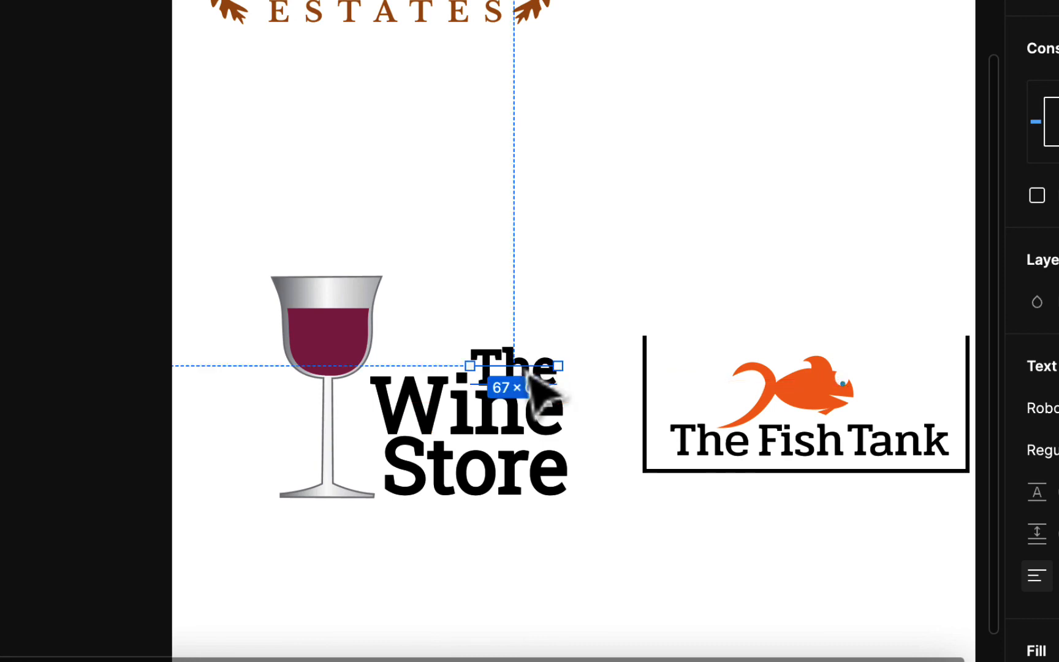
Move the wine glass to the right-hand side of The Wine Store text
left_click_drag(329, 300, 599, 311)
left_click(491, 423)
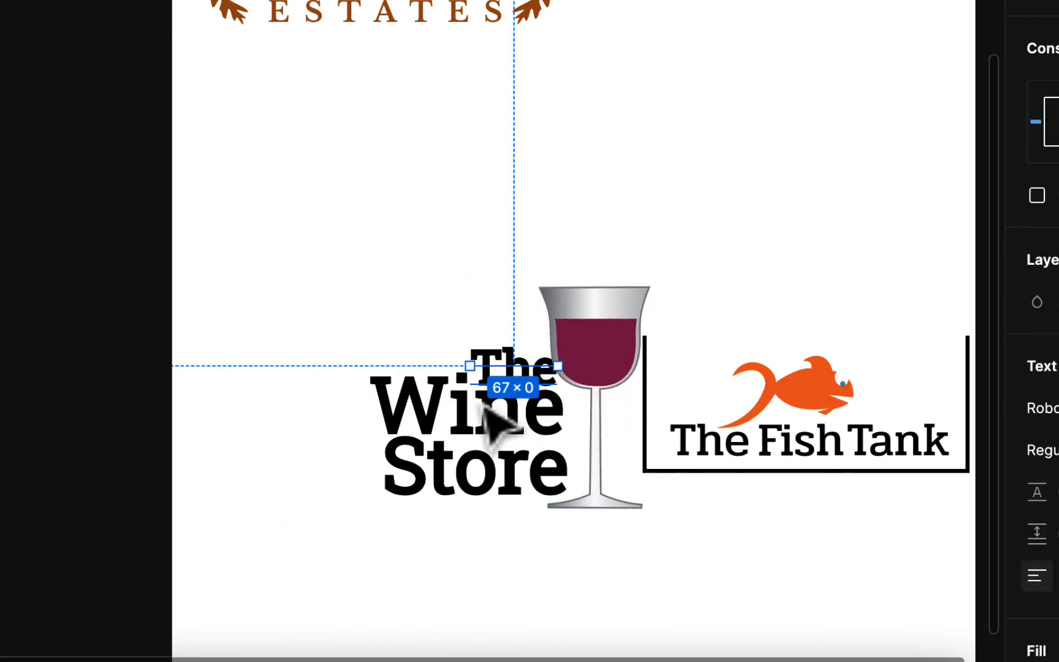
key("Escape")
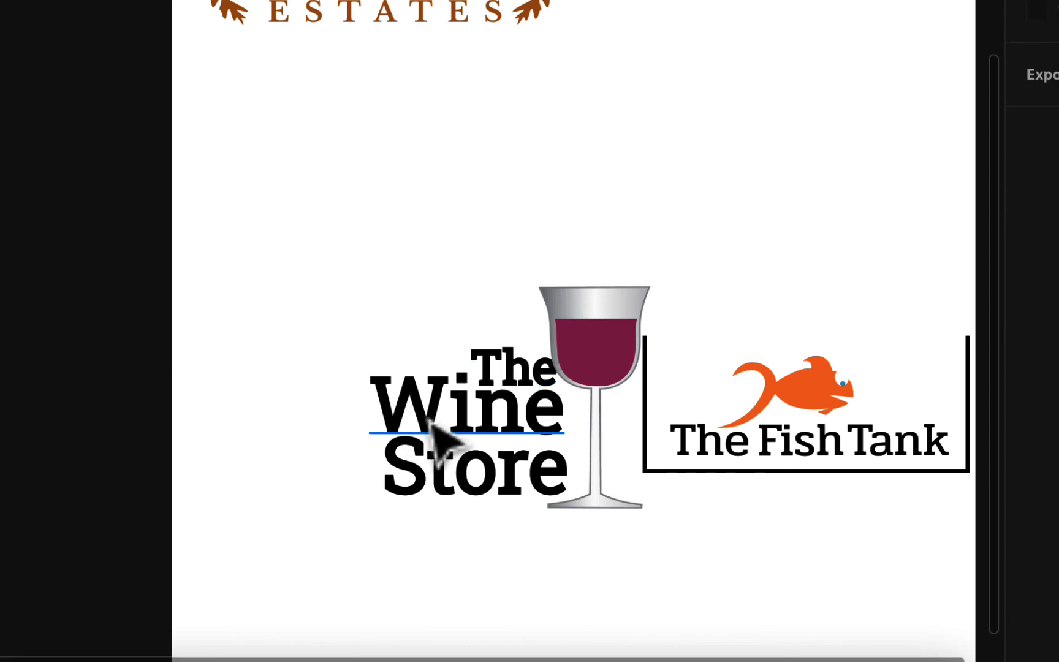
Recolor the Wine text with the burgundy A13569 sampled from the wine in the glass
left_click(440, 439)
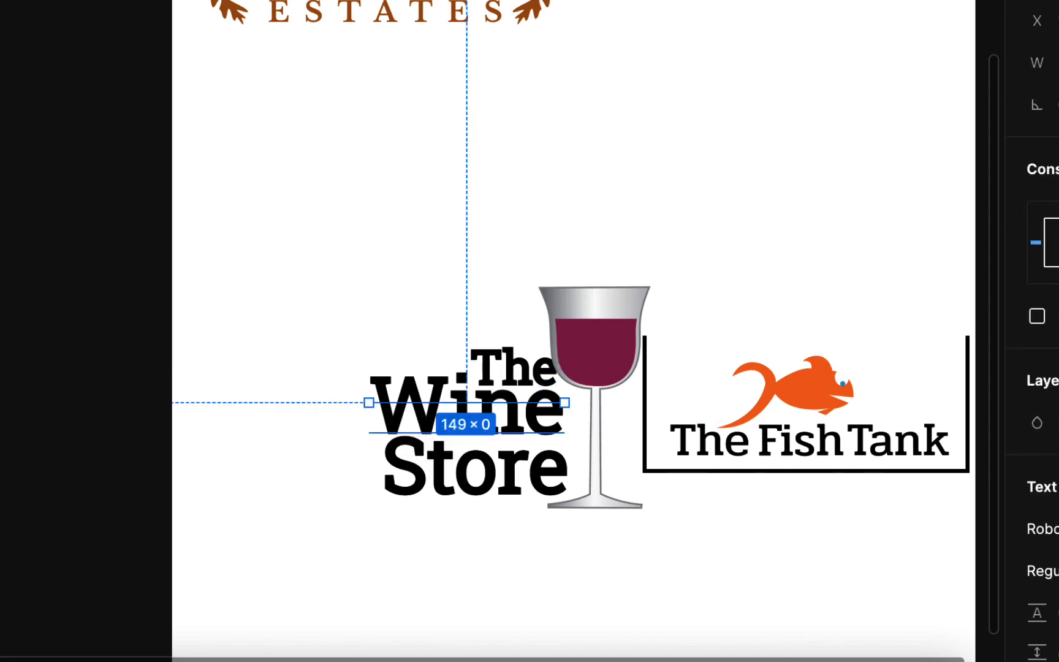
scroll(1035, 368, "down", 3)
left_click(1037, 605)
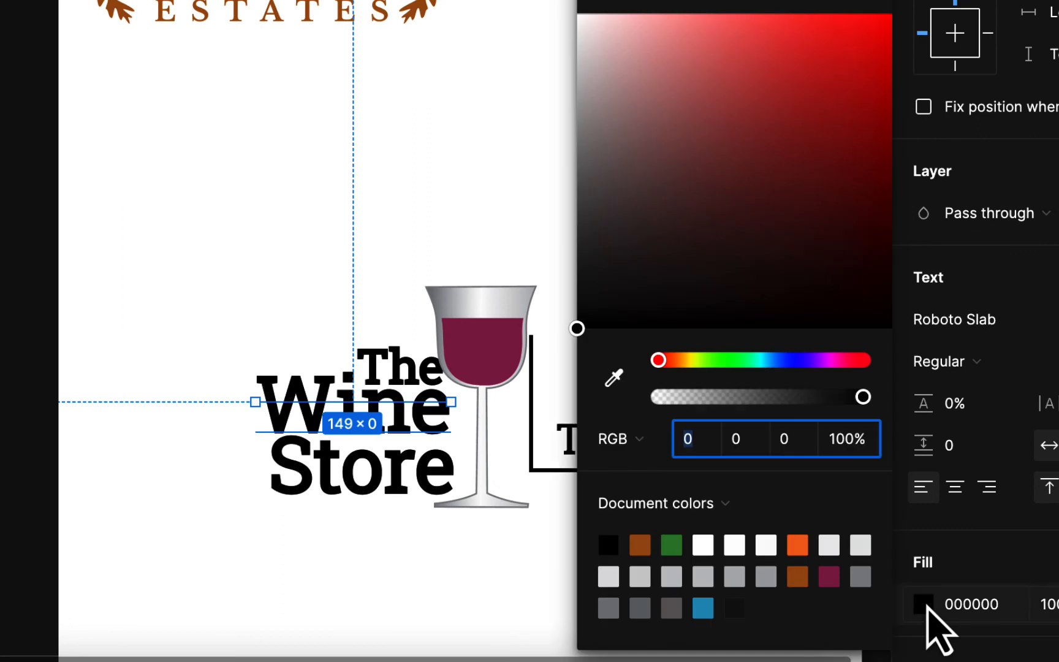
left_click(614, 375)
left_click(502, 343)
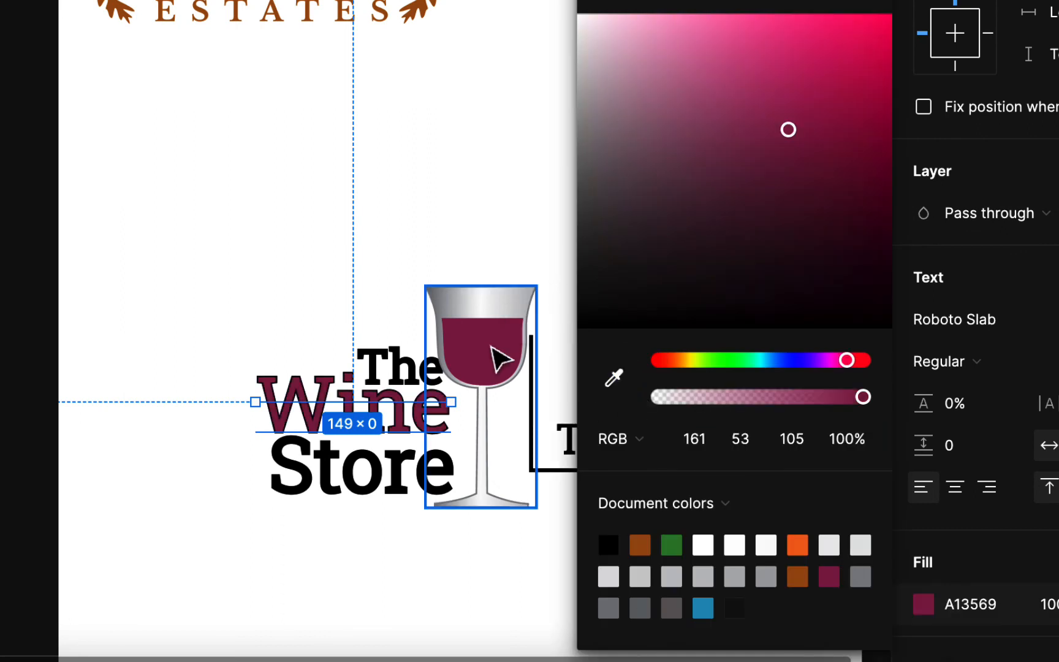
left_click(381, 558)
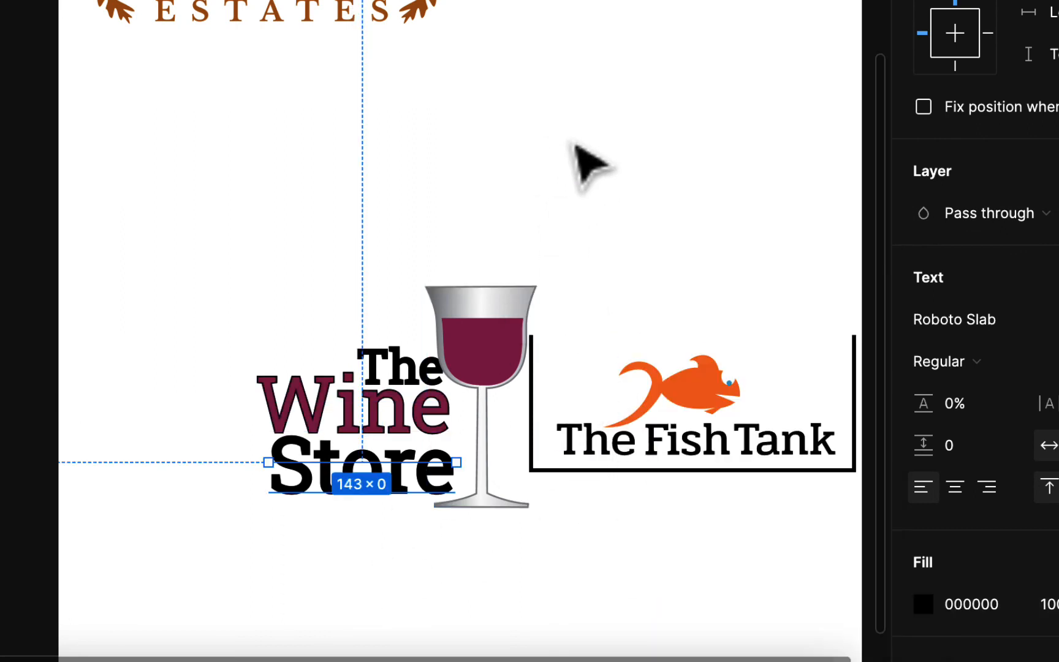
Move the whole Fish Tank logo to the right, partly off the artboard, to make room for The Wine Store logo
scroll(625, 272, "right", 1)
scroll(638, 291, "right", 2)
left_click_drag(311, 246, 658, 480)
left_click_drag(494, 392, 681, 355)
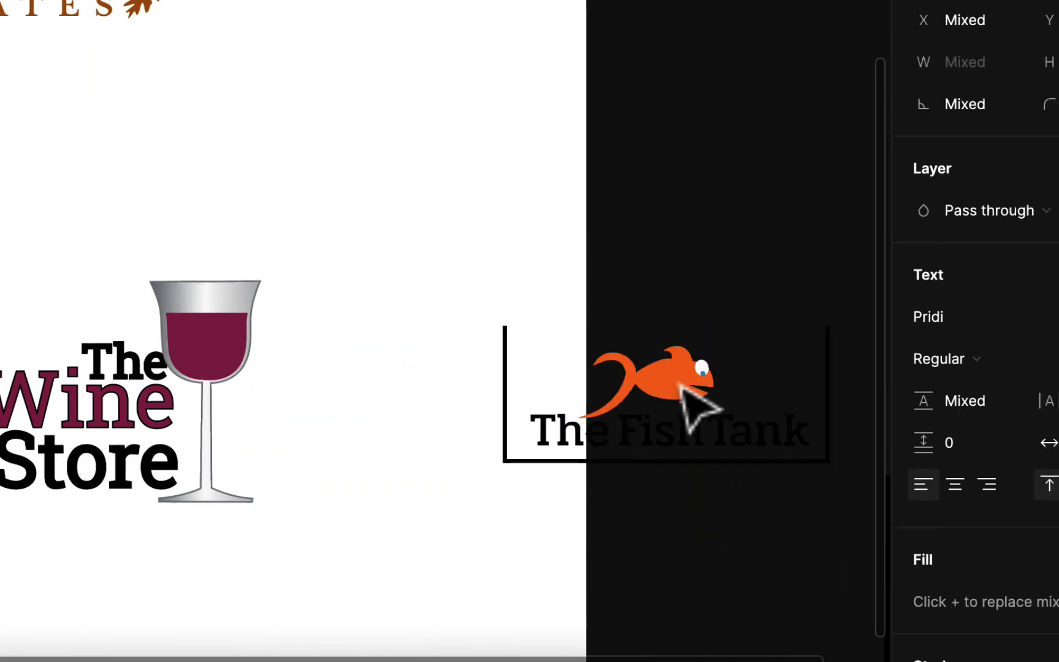
left_click(450, 400)
Place the wine glass back on the left side of The Wine Store text and enlarge it to 100 × 205.13
left_click(224, 340)
left_click_drag(224, 340, 0, 343)
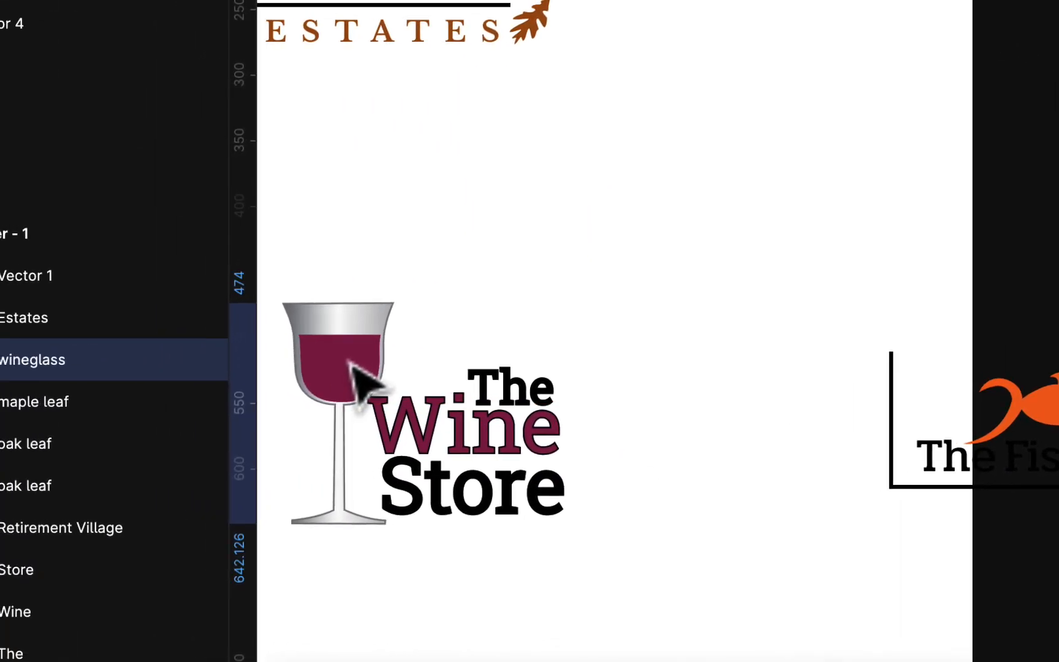
left_click_drag(357, 371, 357, 370)
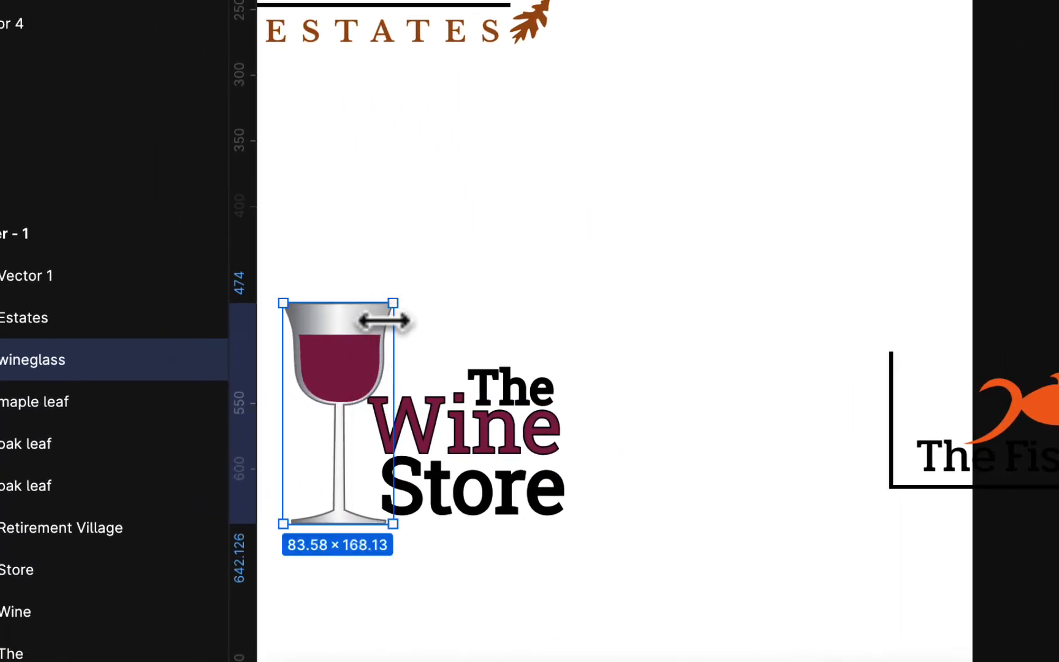
left_click_drag(392, 307, 421, 279)
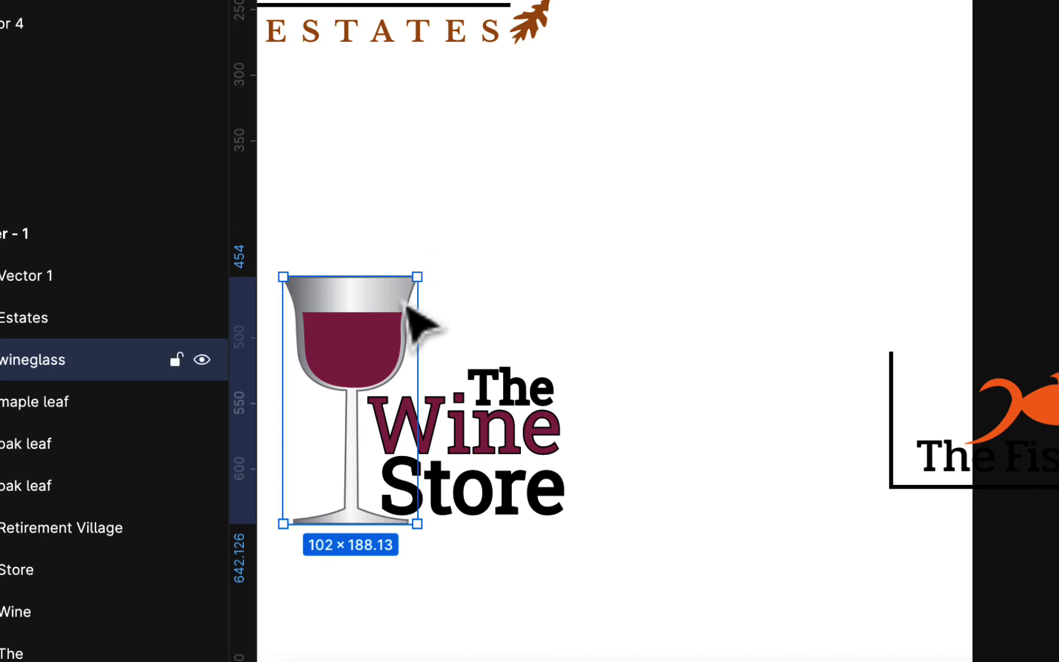
left_click_drag(375, 320, 397, 314)
left_click_drag(432, 265, 431, 236)
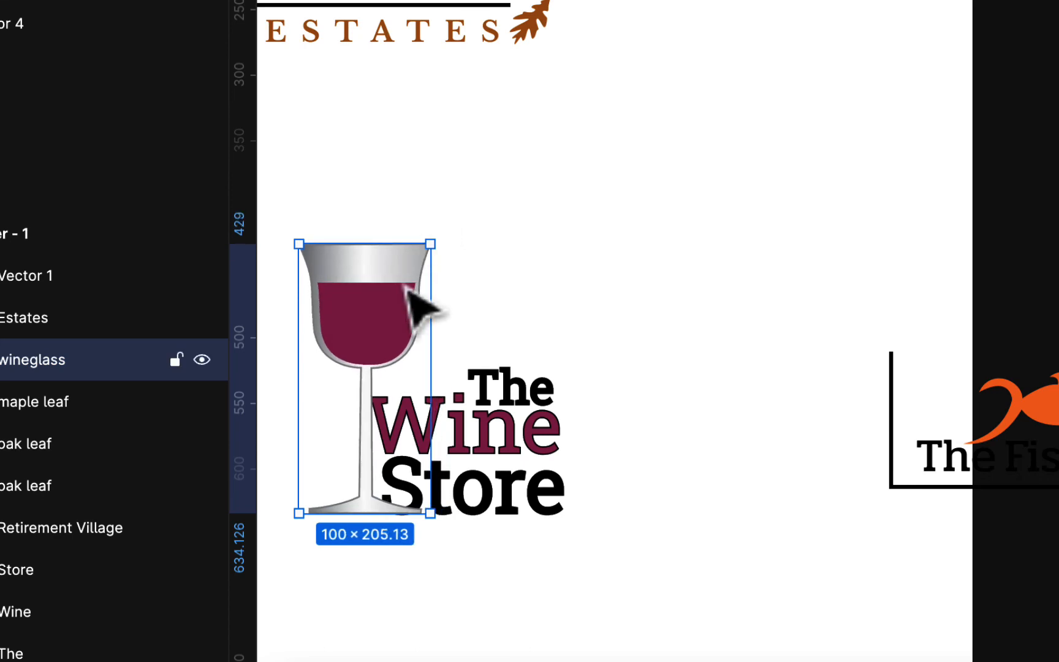
left_click_drag(398, 305, 378, 315)
Shift the word The slightly left and up above Wine
left_click(509, 385)
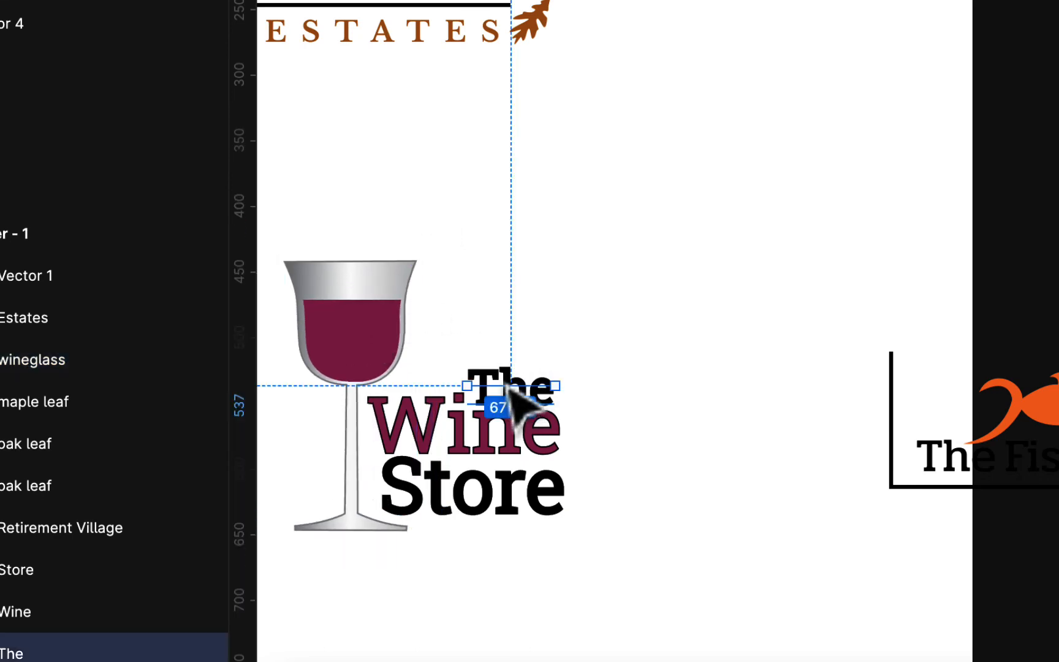
mouse_move(508, 385)
left_mouse_down()
mouse_move(473, 362)
mouse_move(461, 373)
mouse_move(501, 388)
left_mouse_up()
left_click(506, 491)
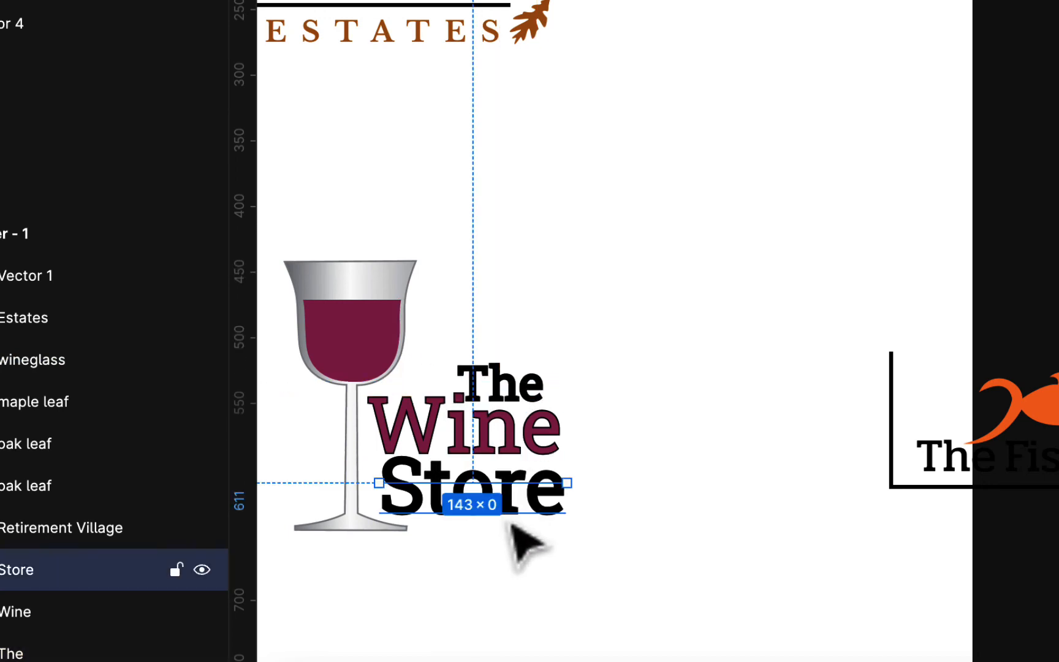
Remove the black outline from the Wine text and make it bold
left_click(522, 454)
scroll(527, 453, "up", 5)
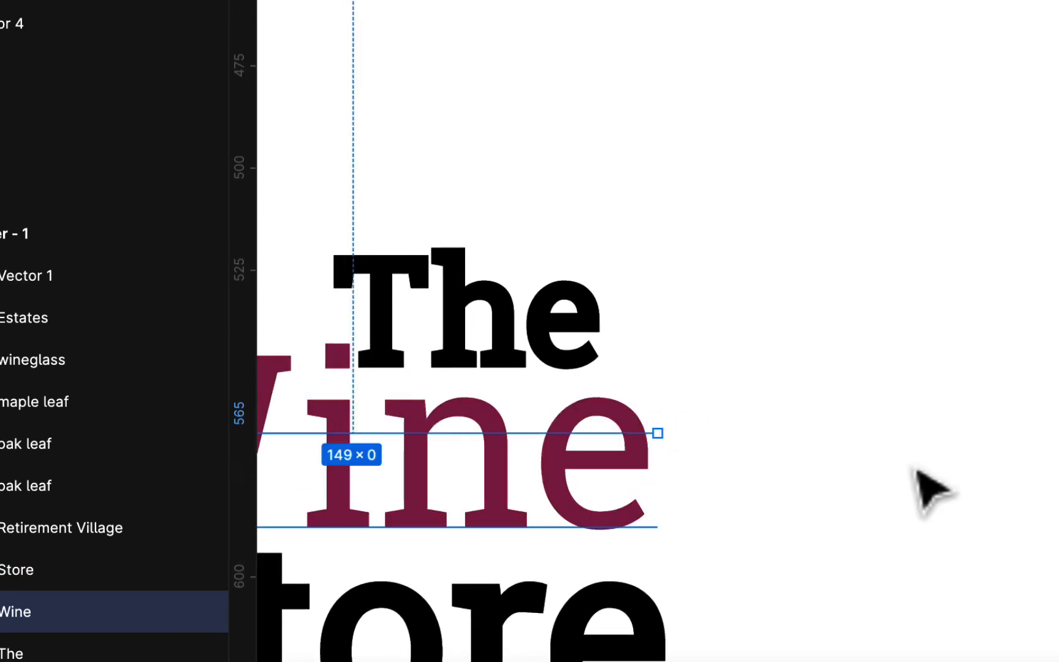
scroll(847, 440, "left", 10)
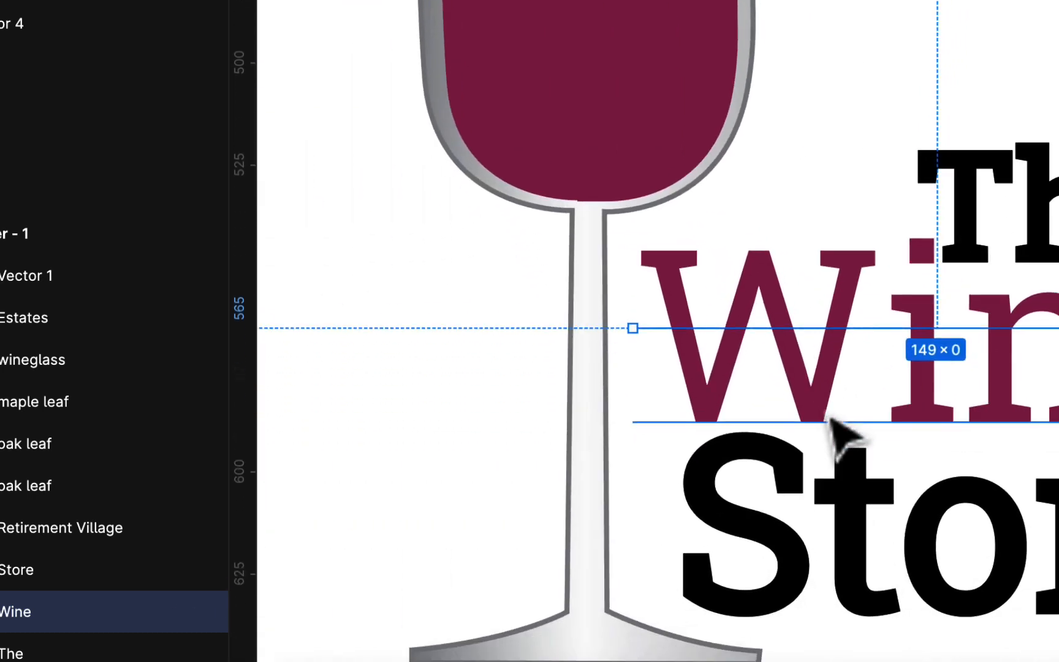
scroll(831, 420, "down", 5)
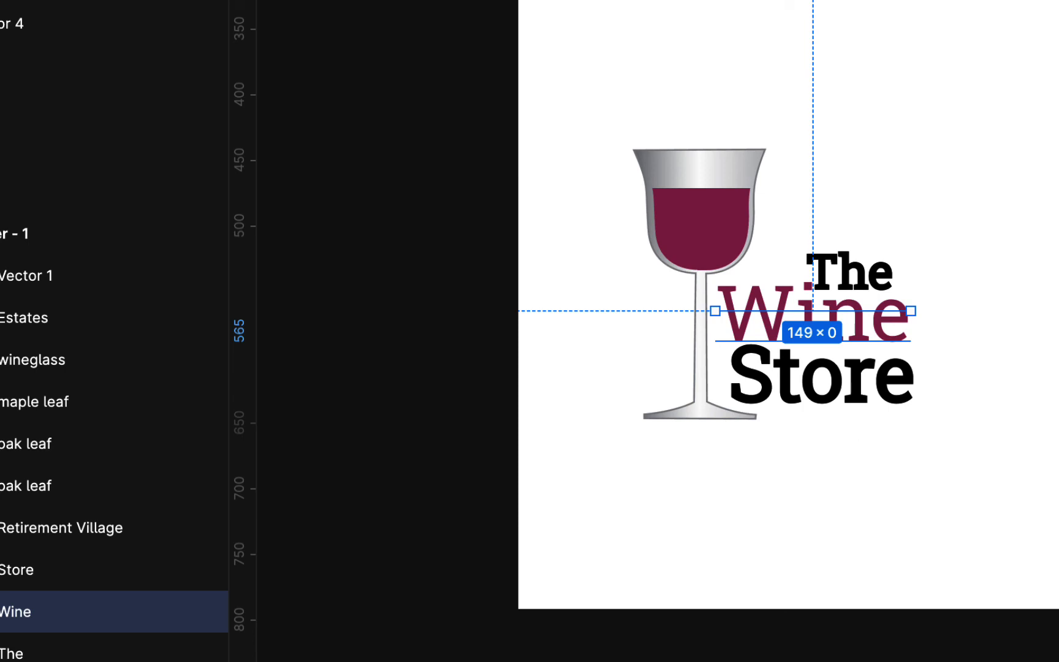
key("super+b")
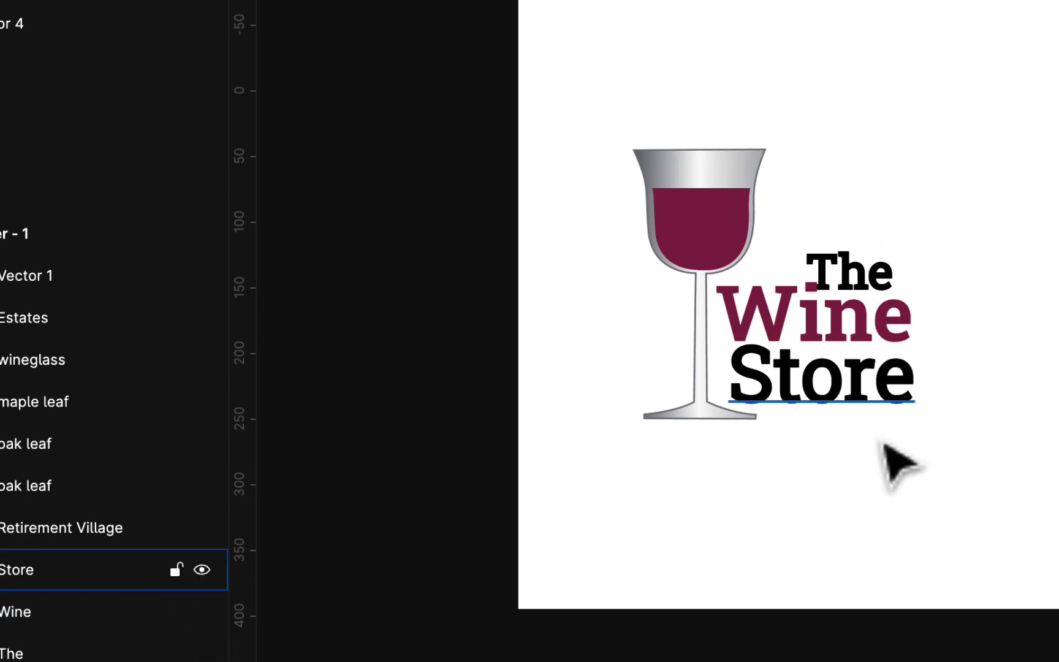
Shift the word The right so that its end lines up with the end of Wine
left_click(906, 398)
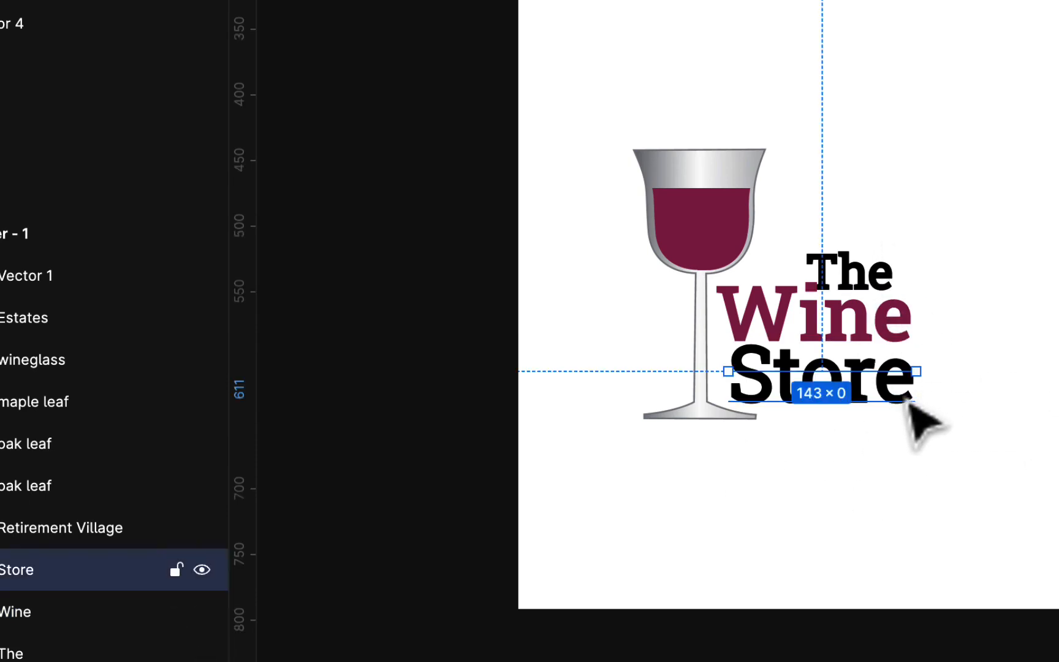
left_click(945, 485)
left_click_drag(864, 275, 879, 281)
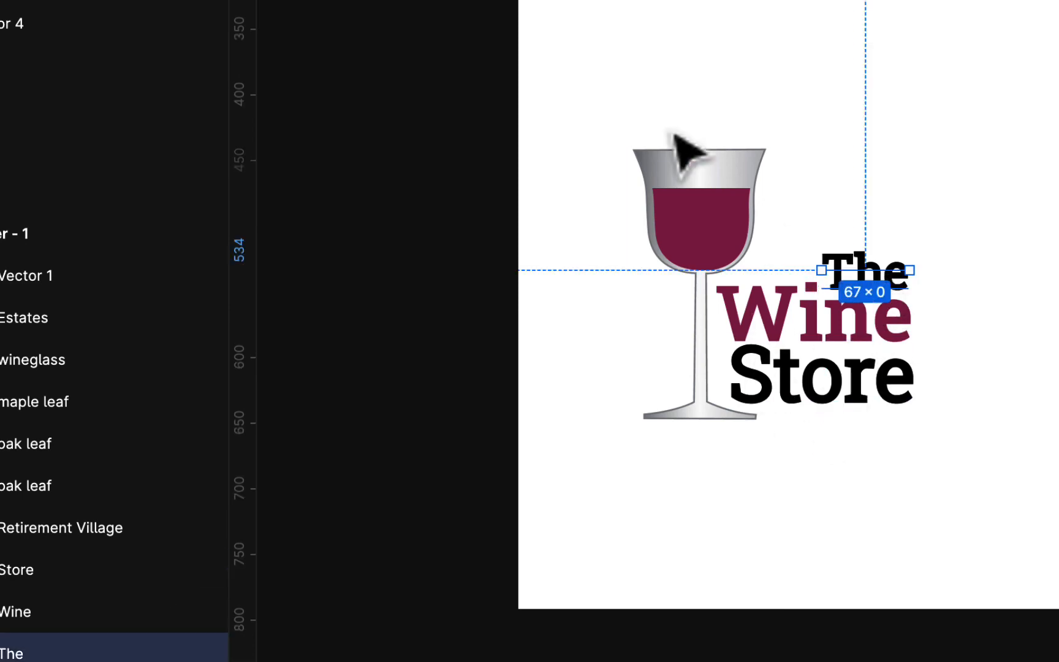
Move the wine glass to the right of the text, enlarge it to 128 × 222, and set its stem close beside Wine and Store
left_click_drag(705, 235, 936, 211)
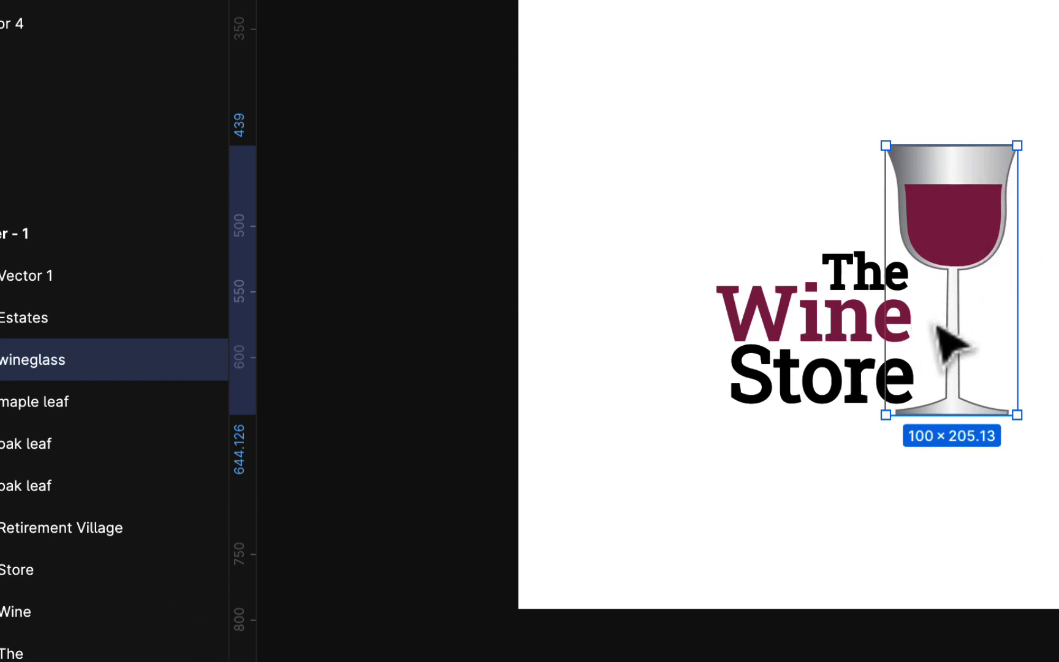
left_click_drag(1017, 415, 1048, 449)
key("alt")
left_click_drag(953, 232, 938, 230)
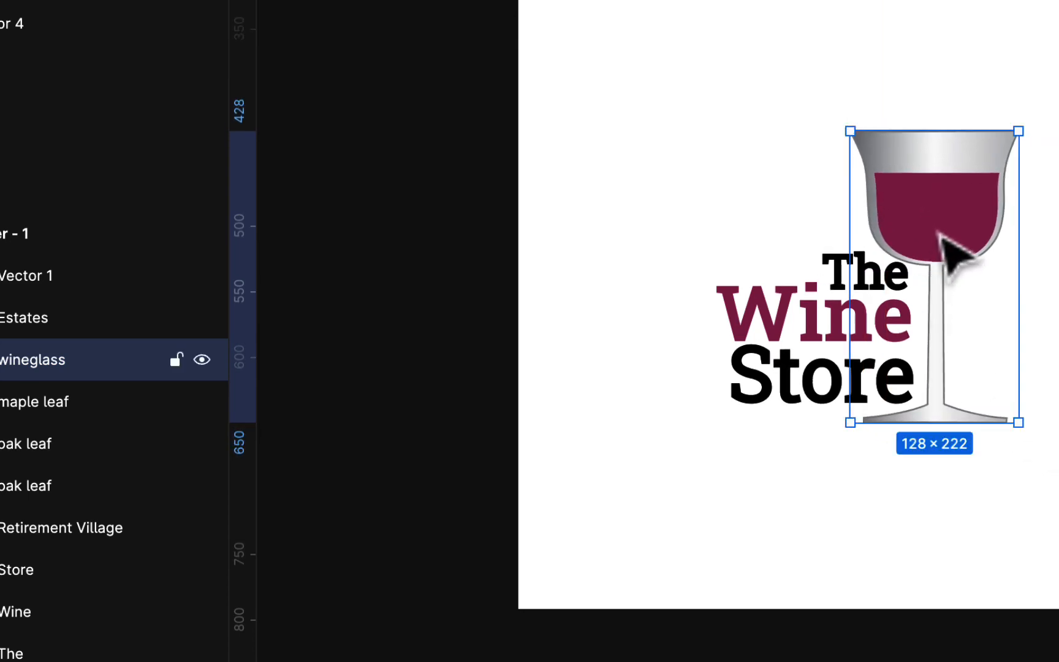
key("Escape")
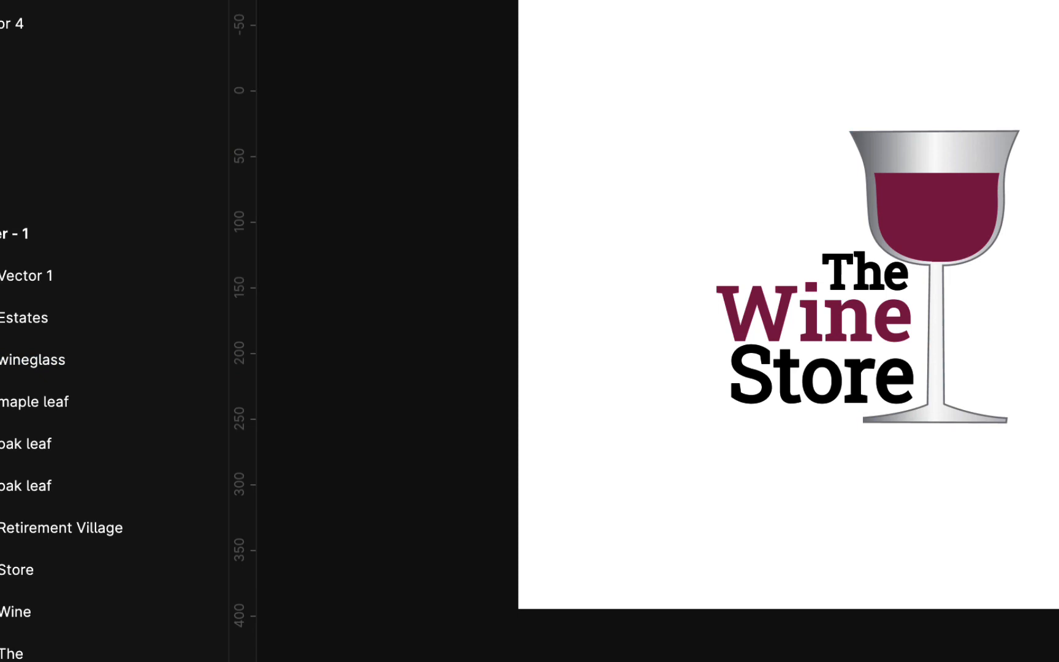
Move The Fish Tank logo back onto the artboard below the wine glass and delete its three-sided tank outline
key("super+minus")
key("super+minus")
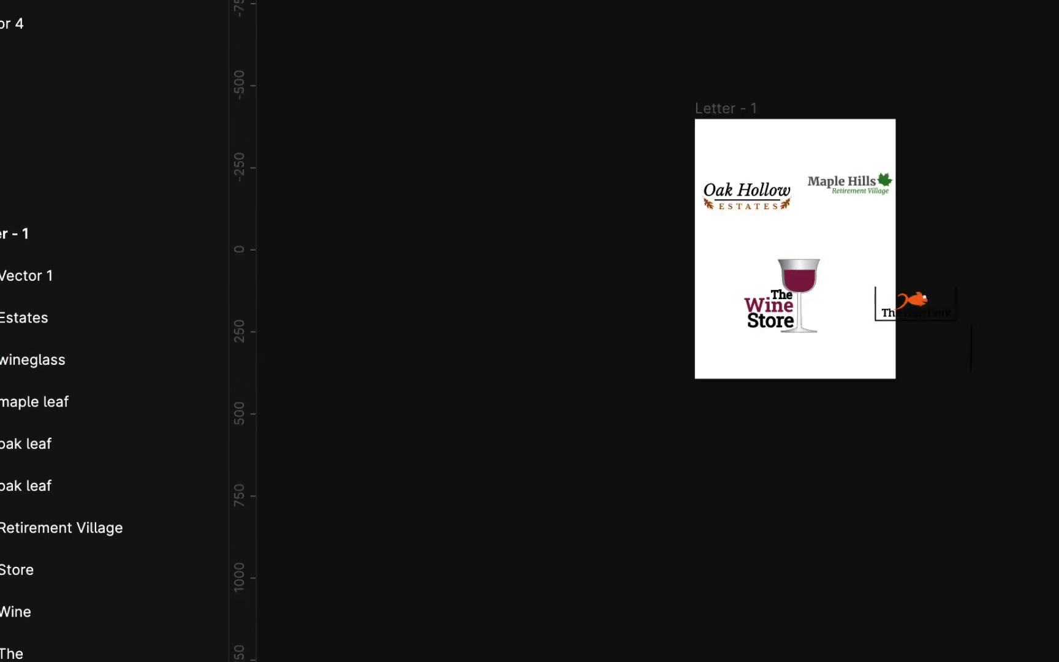
scroll(861, 300, "up", 5)
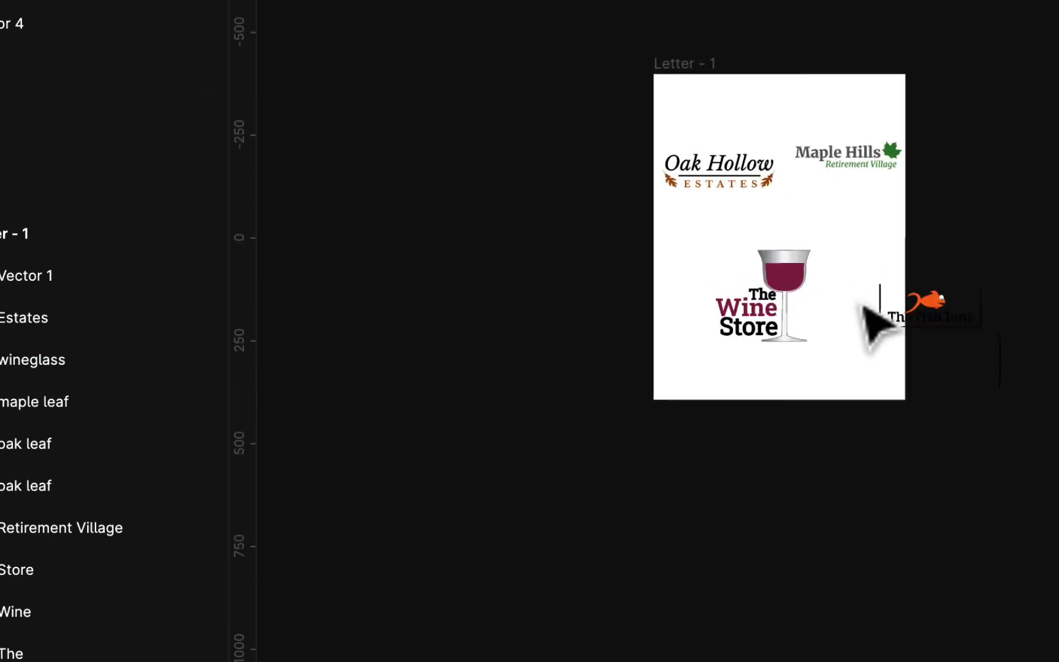
left_click_drag(876, 211, 1056, 477)
left_click_drag(1050, 334, 792, 500)
scroll(870, 438, "down", 3)
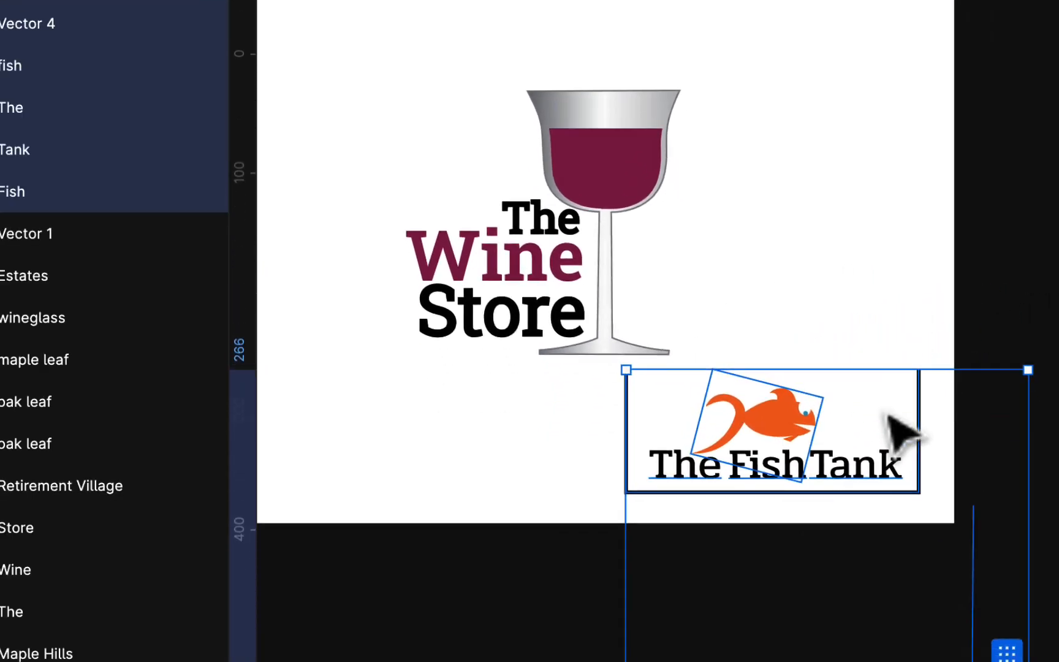
left_click(899, 276)
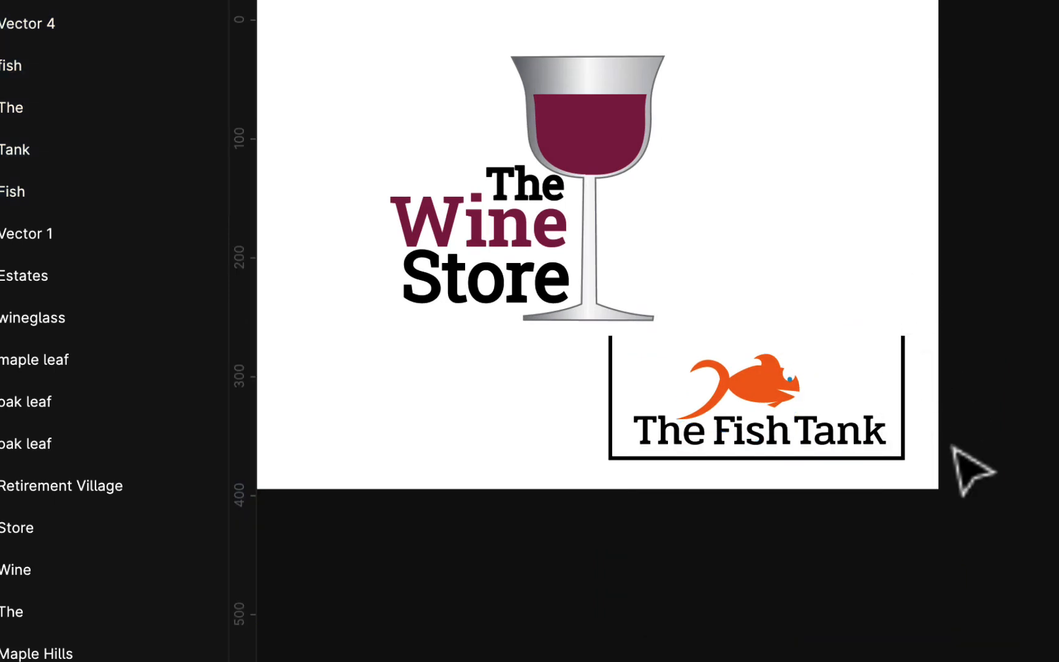
left_click(901, 399)
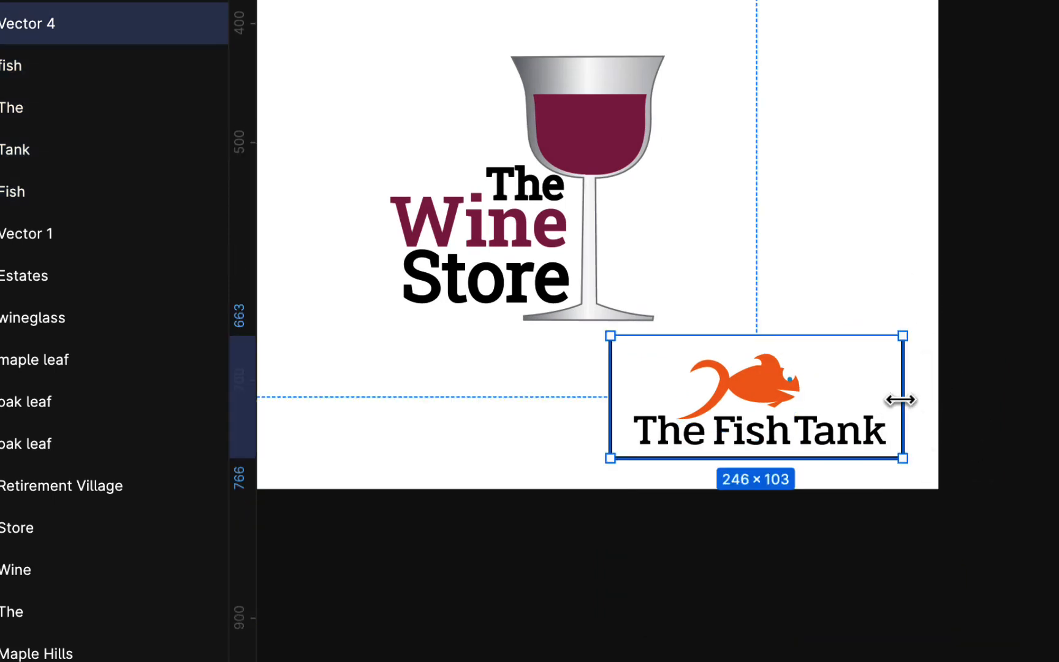
left_click(912, 415)
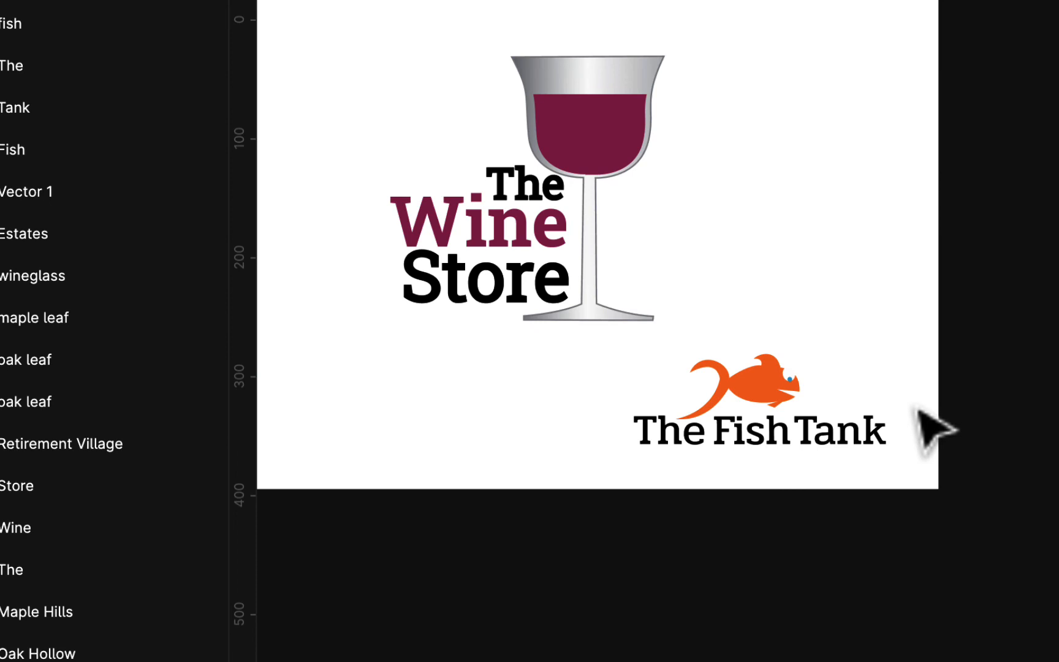